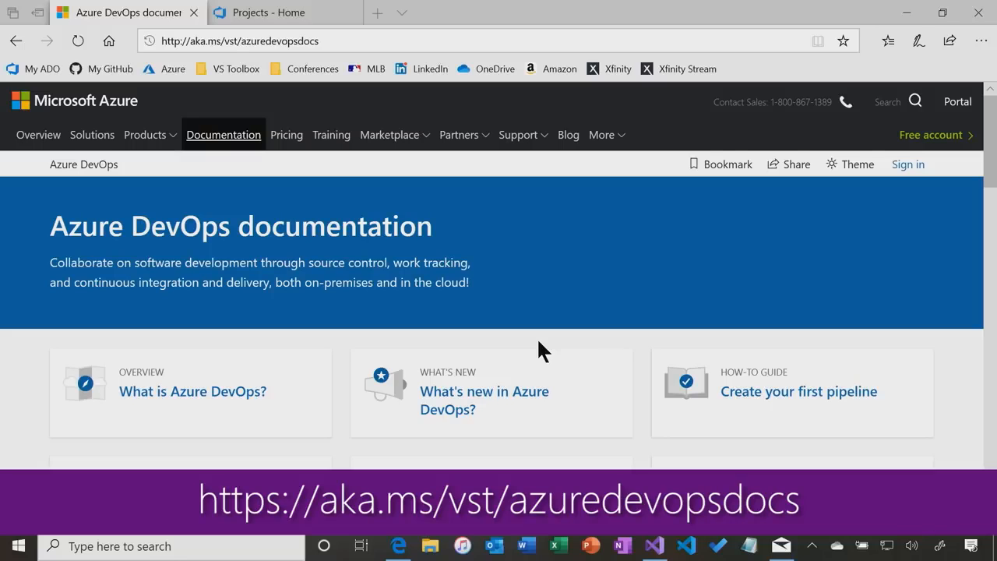
Switch to Visual Studio and expand the ToolboxWebApp.Tests hierarchy to view its individual unit tests
click(651, 555)
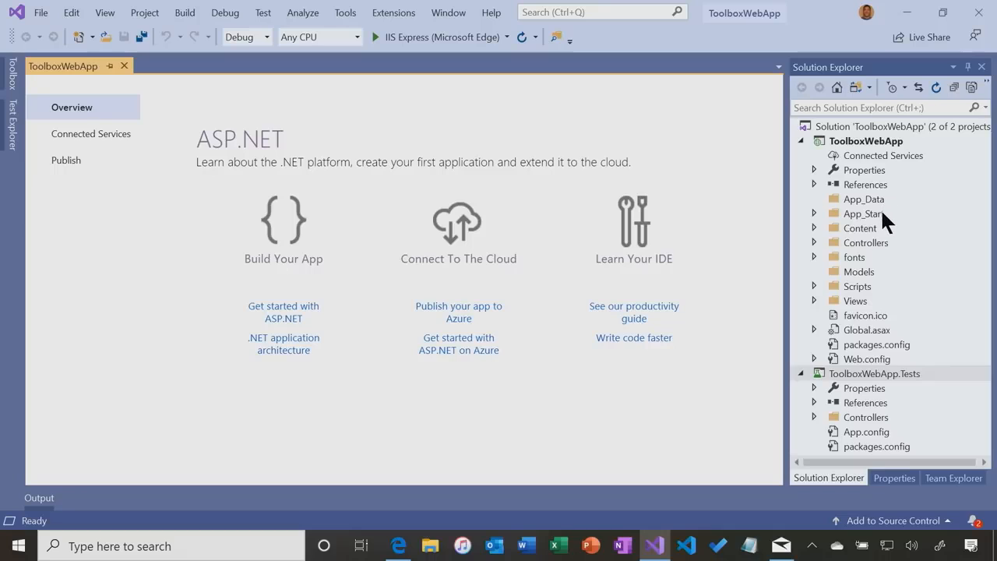
click(12, 124)
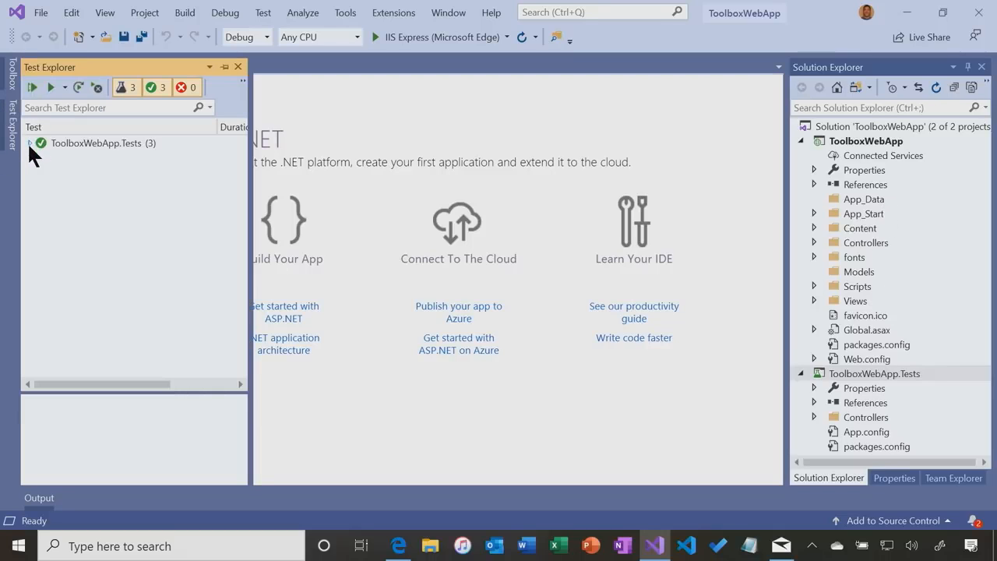
click(28, 143)
click(36, 157)
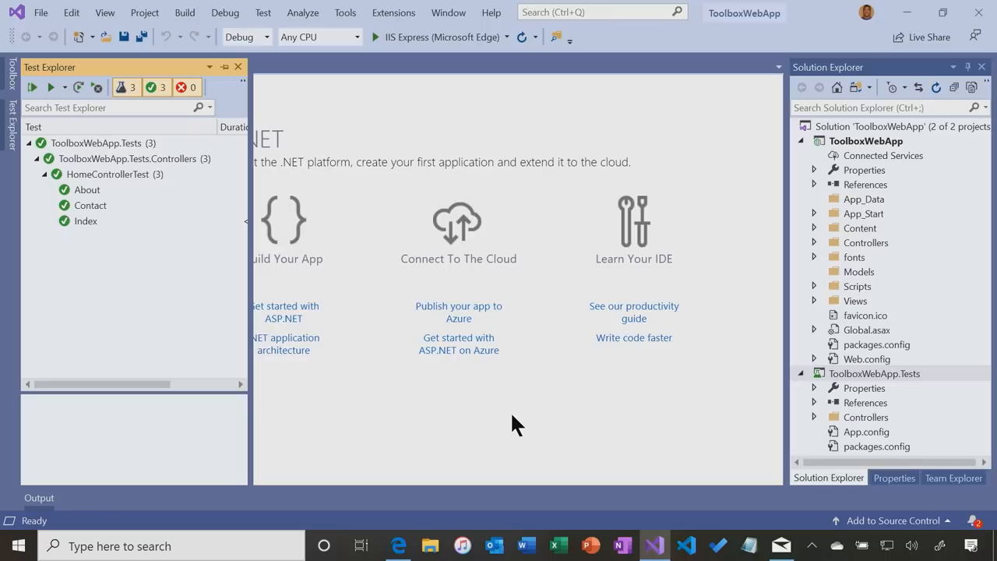
Add the ToolboxWebApp solution to Git source control
click(915, 521)
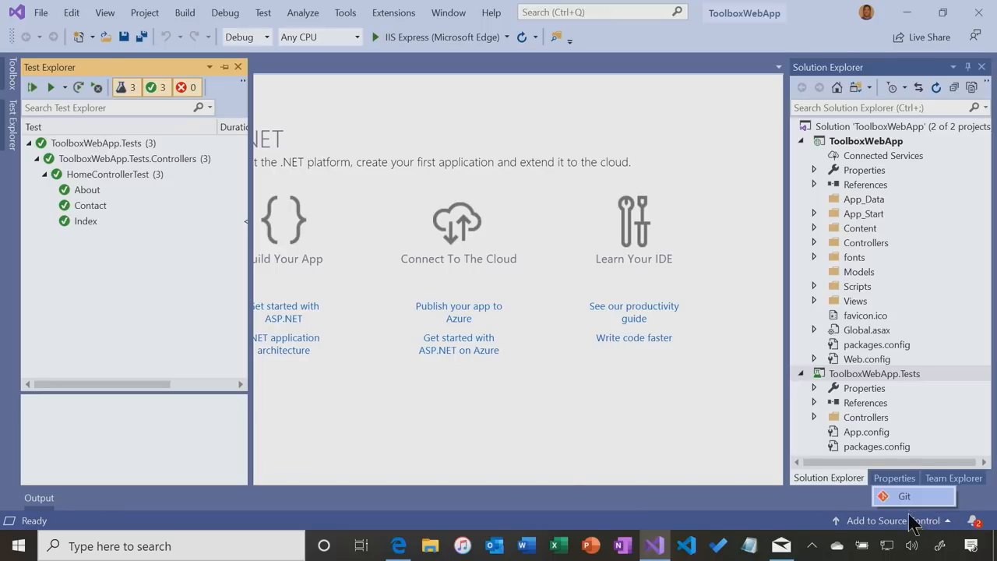
click(905, 499)
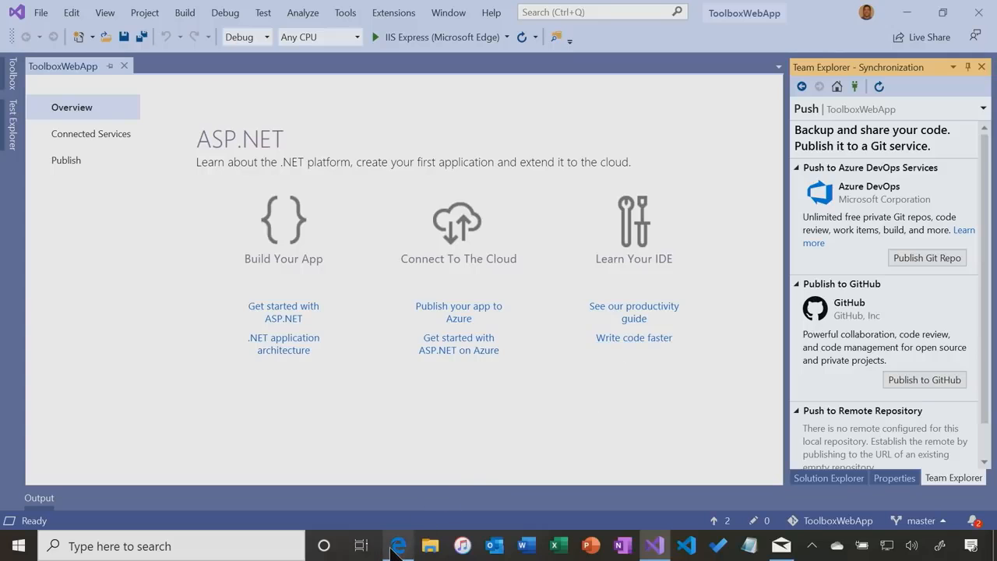
Switch to Microsoft Edge and start a new Azure DevOps project named Toolbox DevOps Show
mouse_move(399, 553)
click(397, 468)
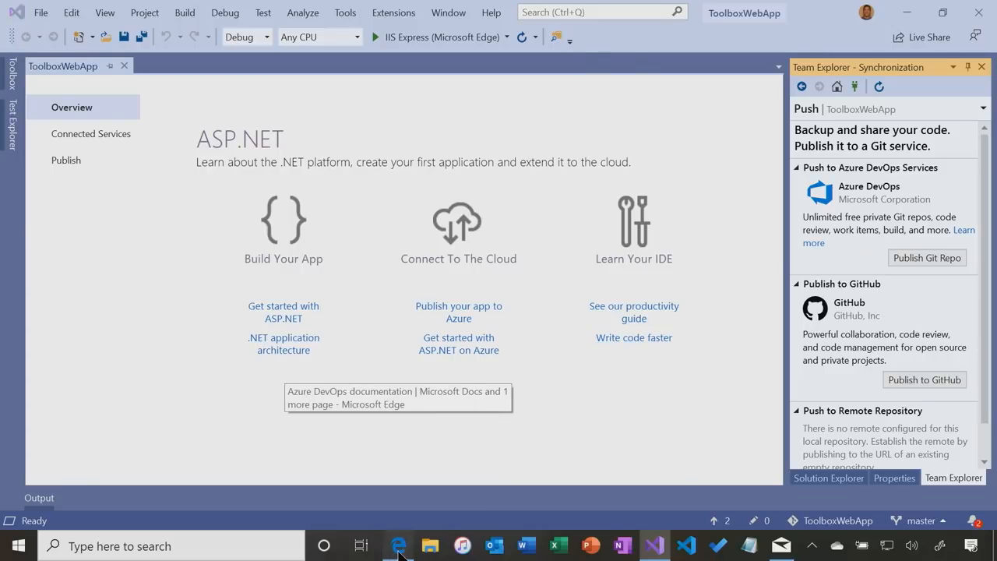
click(269, 14)
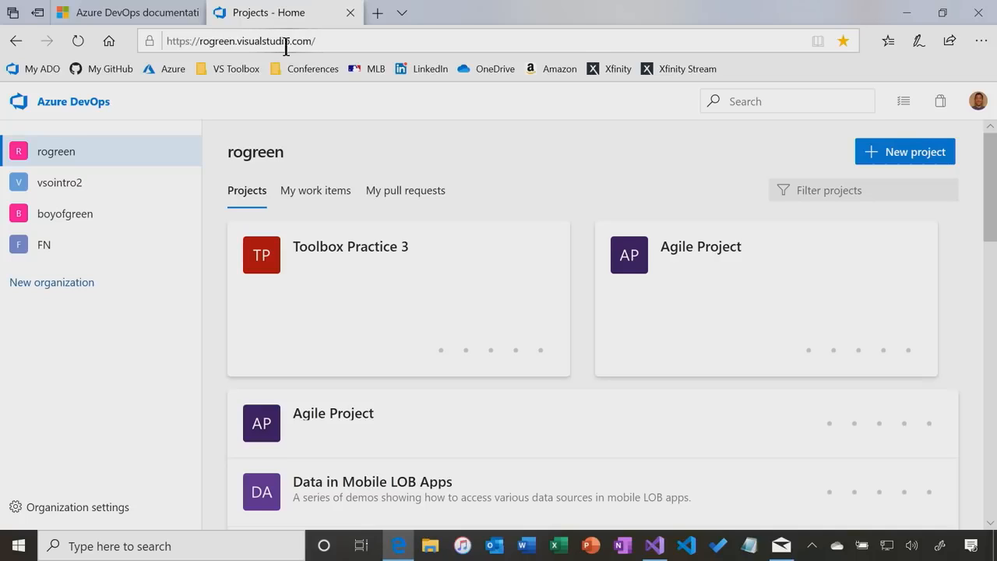
click(919, 155)
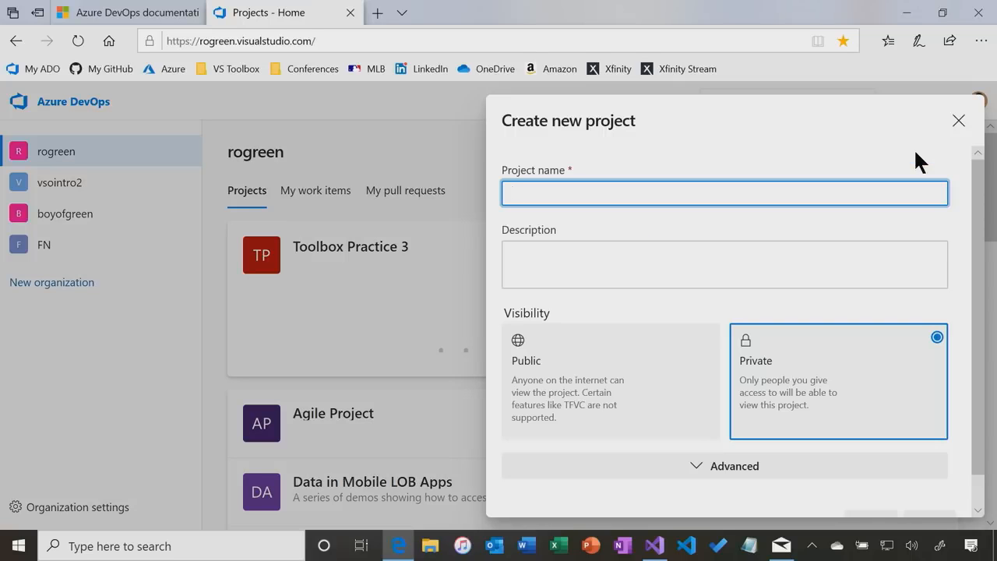
text(Toolbox DevOps Show)
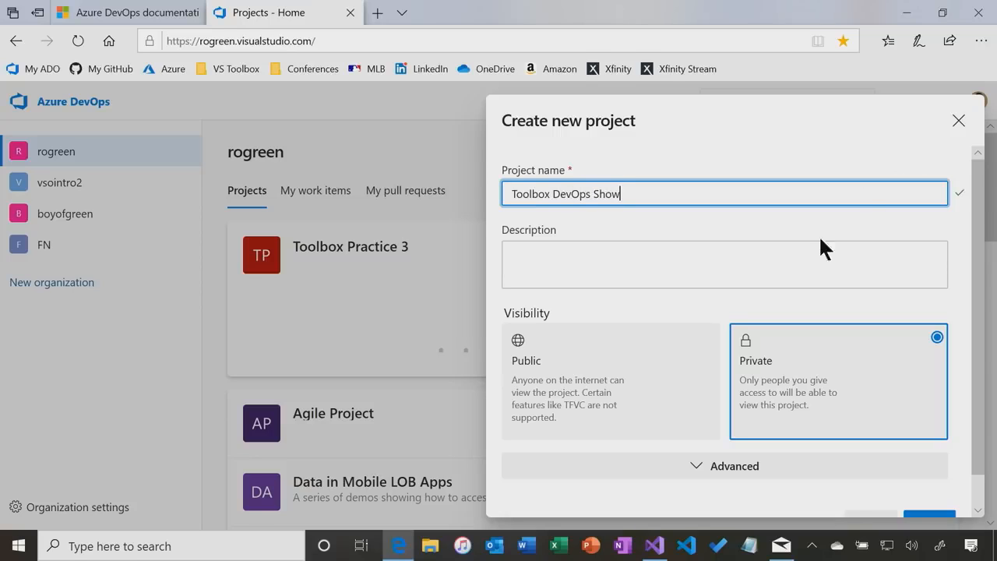
scroll(705, 342, down, 1)
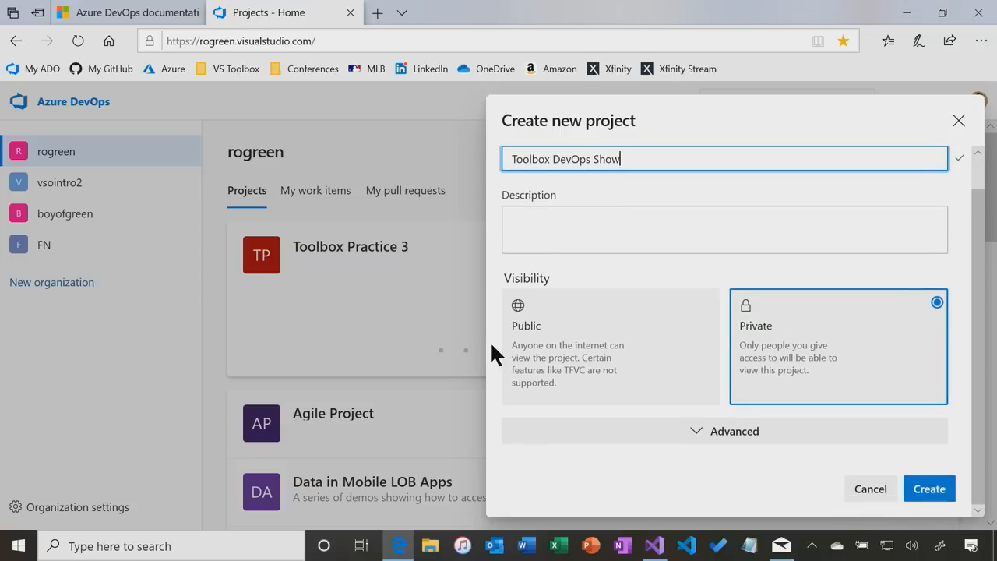
Review the advanced project options, keep Git version control and the Agile work item process, and create the private project
click(713, 433)
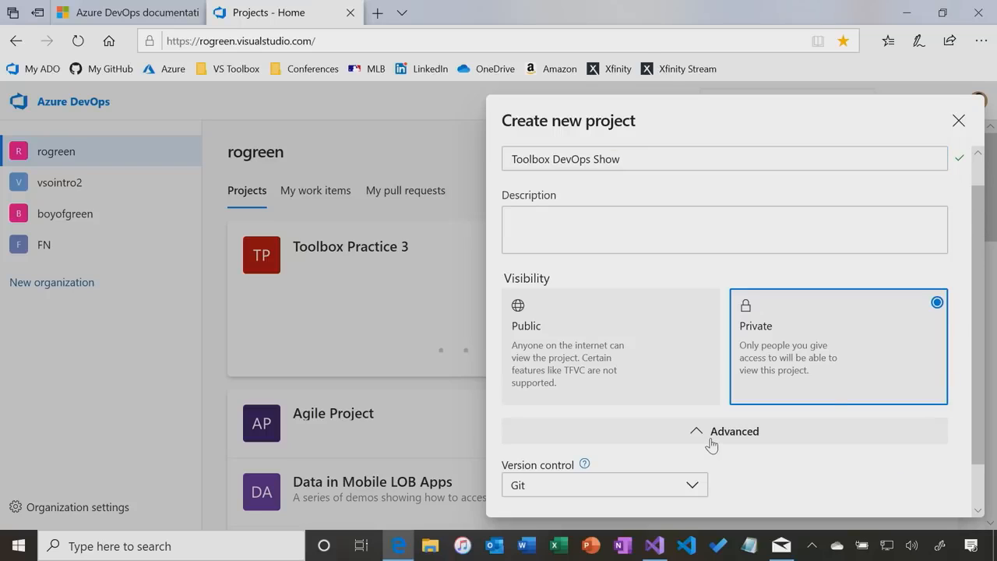
scroll(662, 421, down, 1)
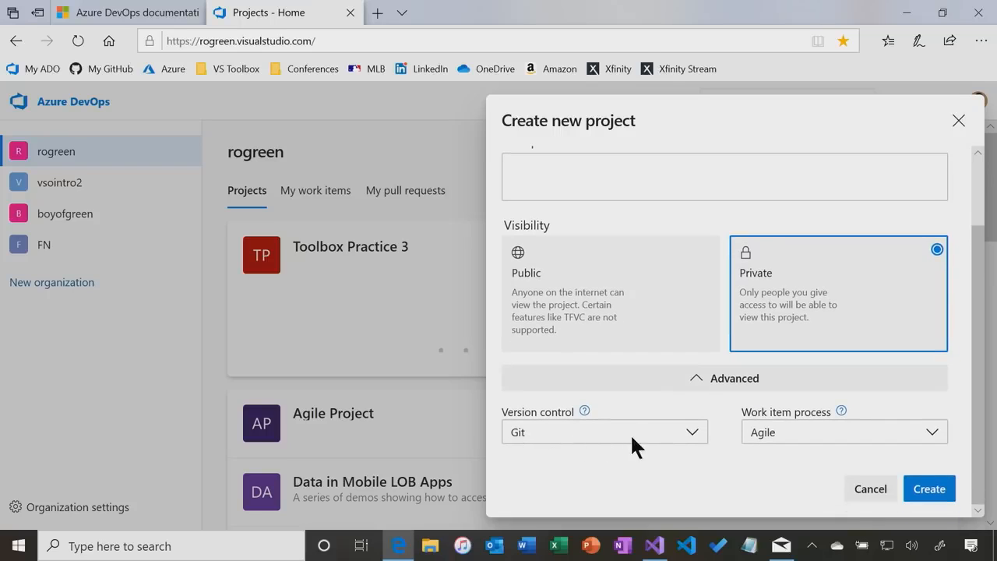
click(690, 434)
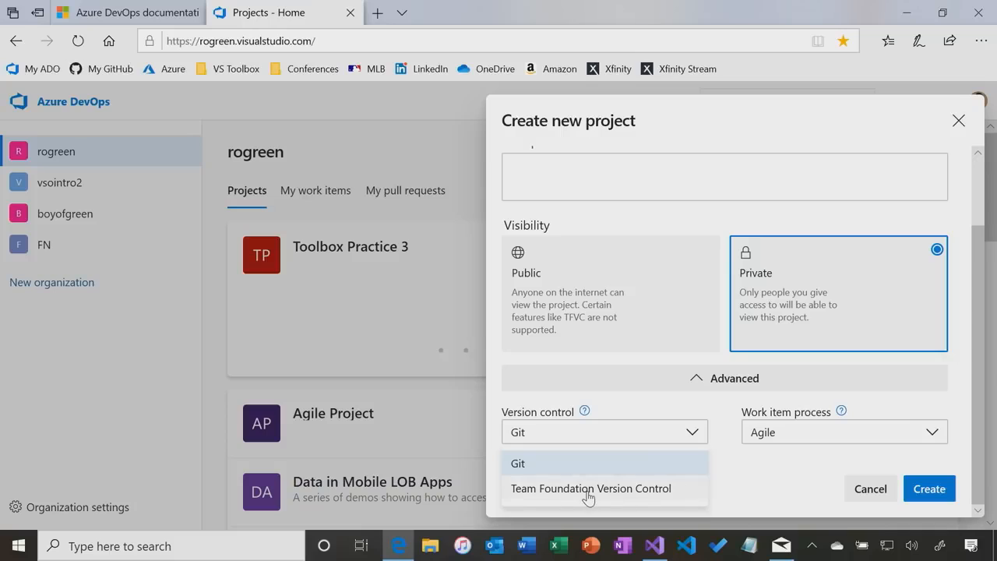
click(821, 434)
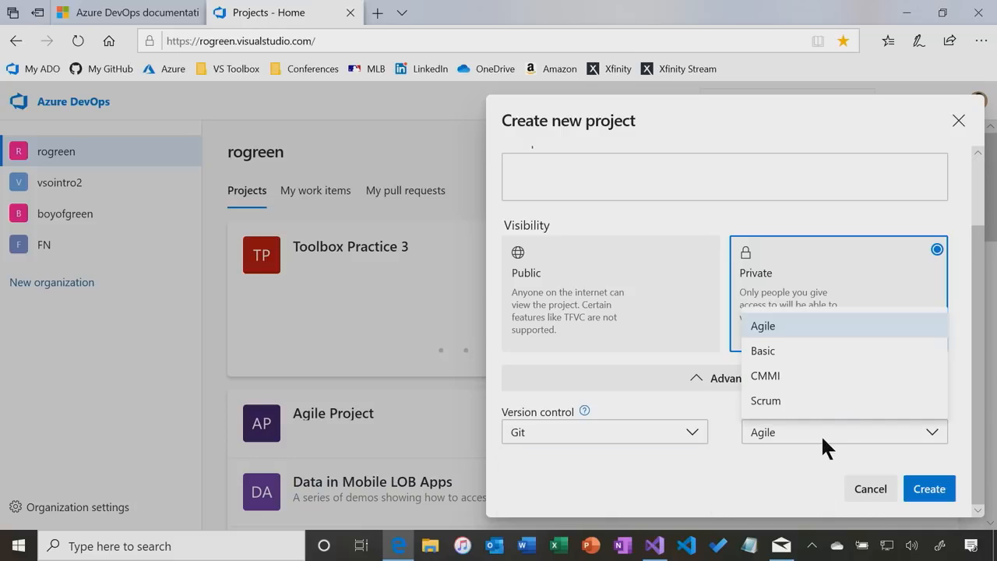
click(771, 463)
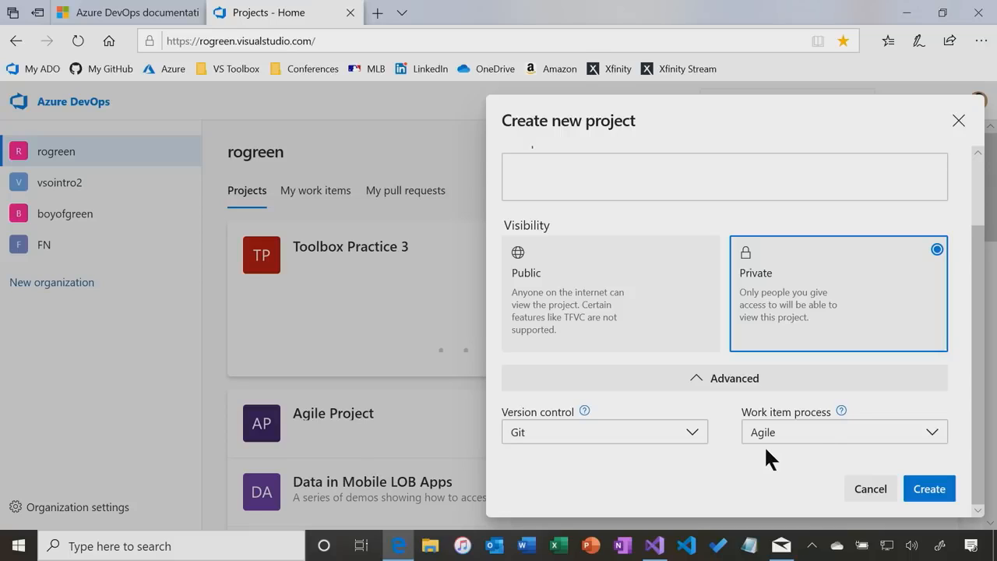
click(938, 488)
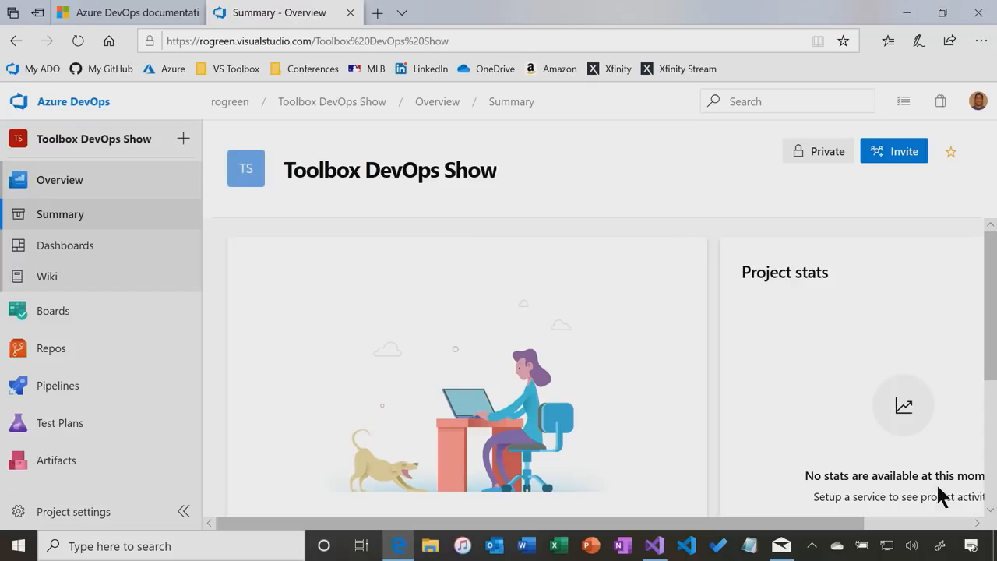
Look over the new project's Boards, Repos and Pipelines services and open its repository files
scroll(210, 398, down, 1)
mouse_move(68, 313)
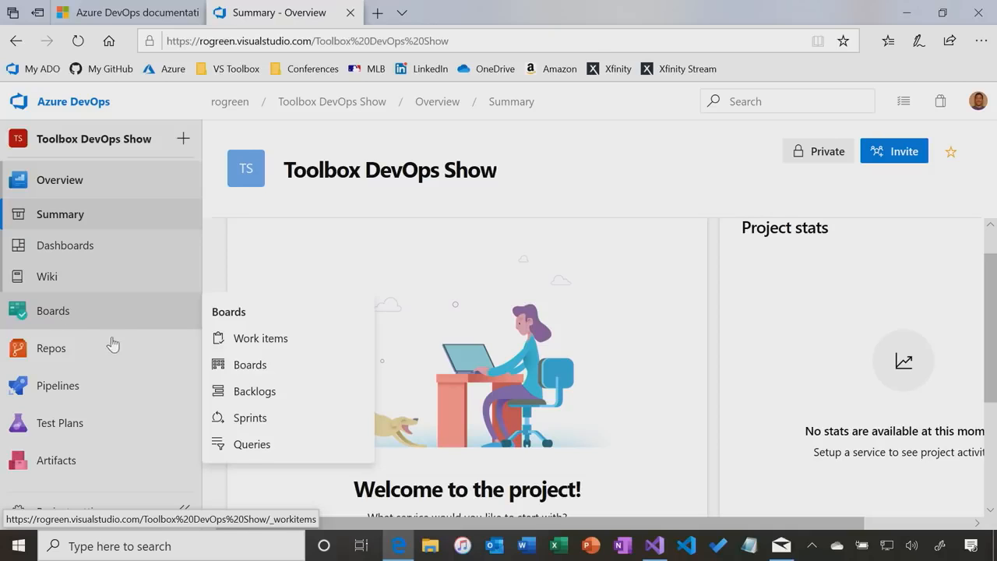
mouse_move(77, 357)
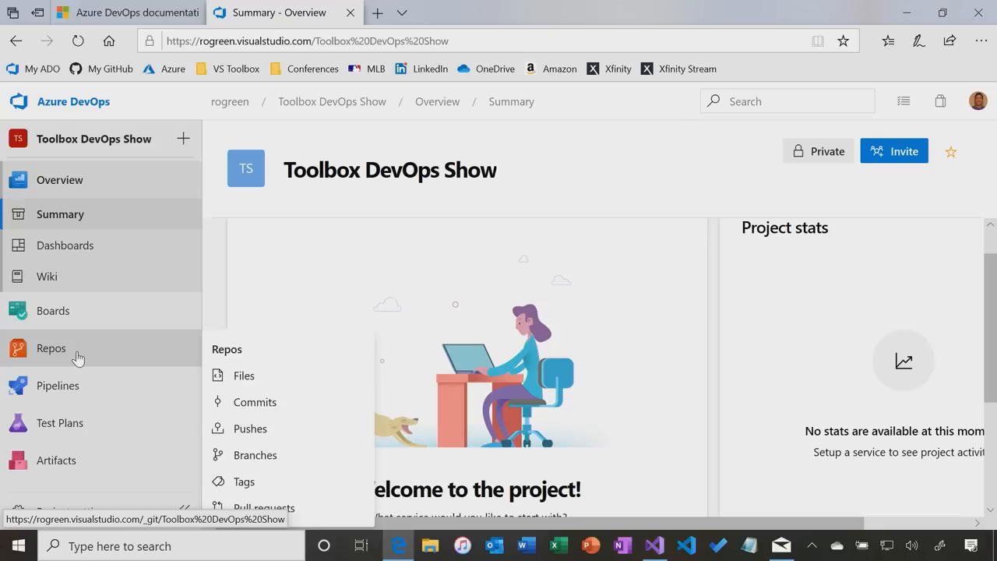
mouse_move(80, 386)
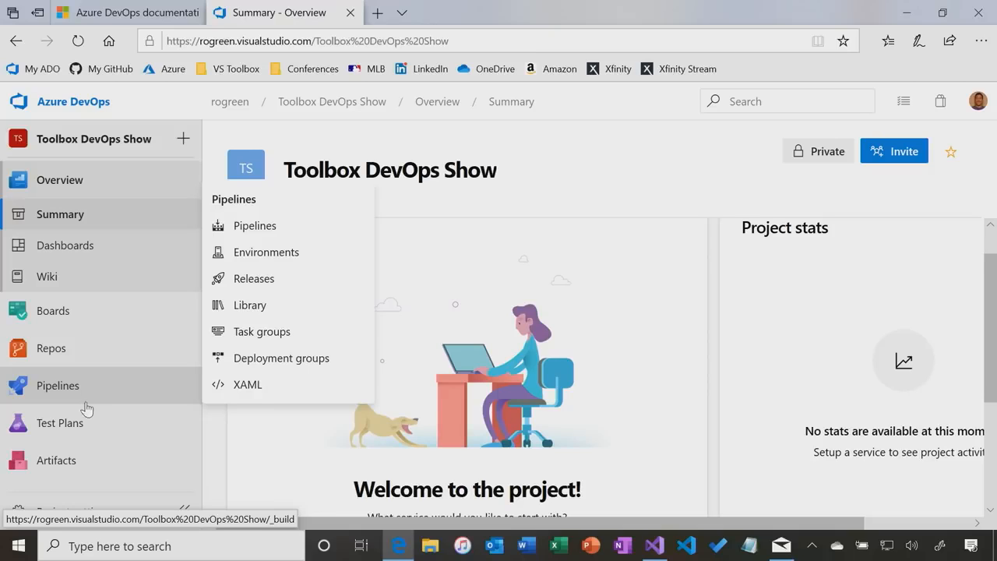
mouse_move(88, 431)
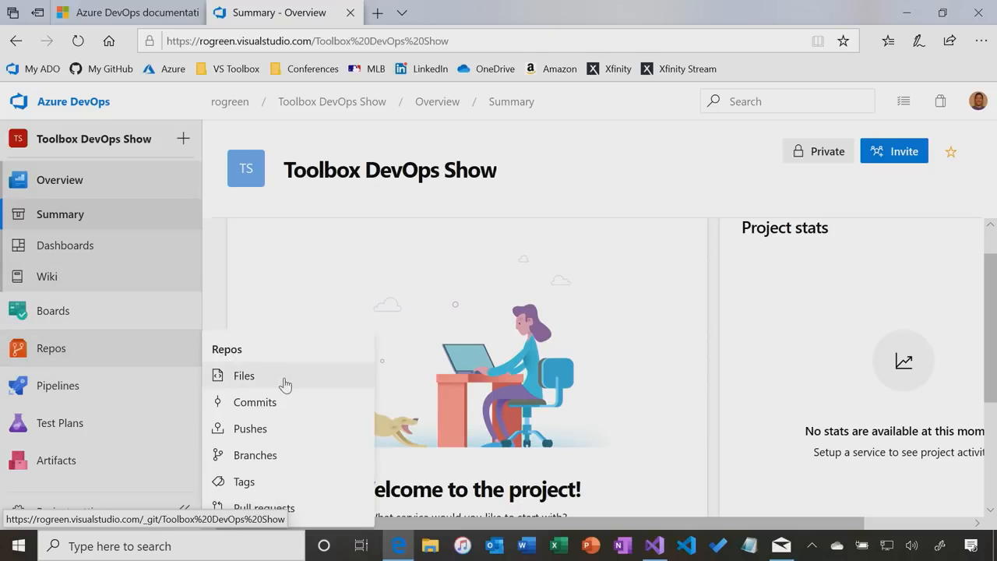
click(284, 383)
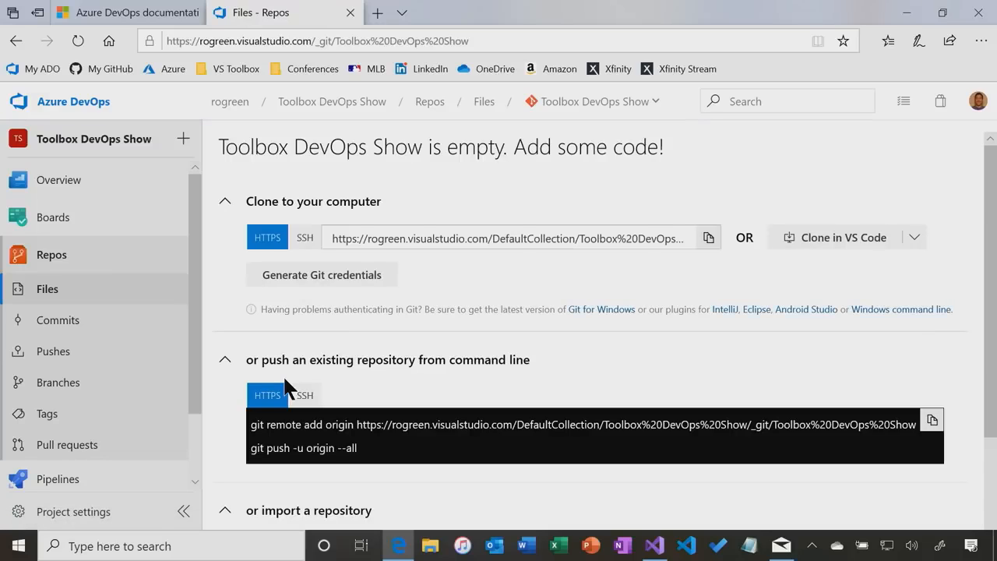
Switch to Visual Studio and start publishing the Git repo to Azure DevOps, selecting the organization that holds the new project
key(alt+Tab)
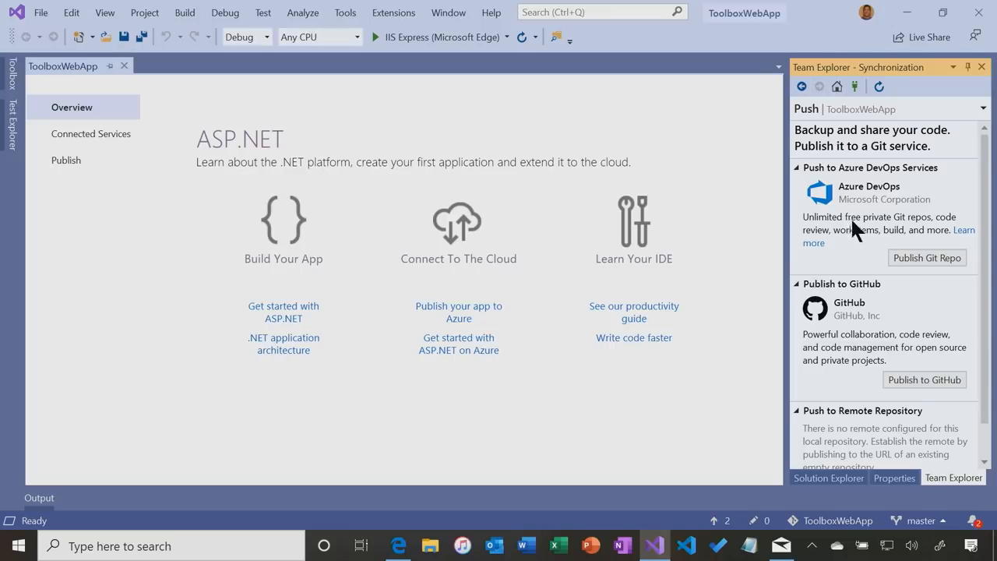
click(927, 258)
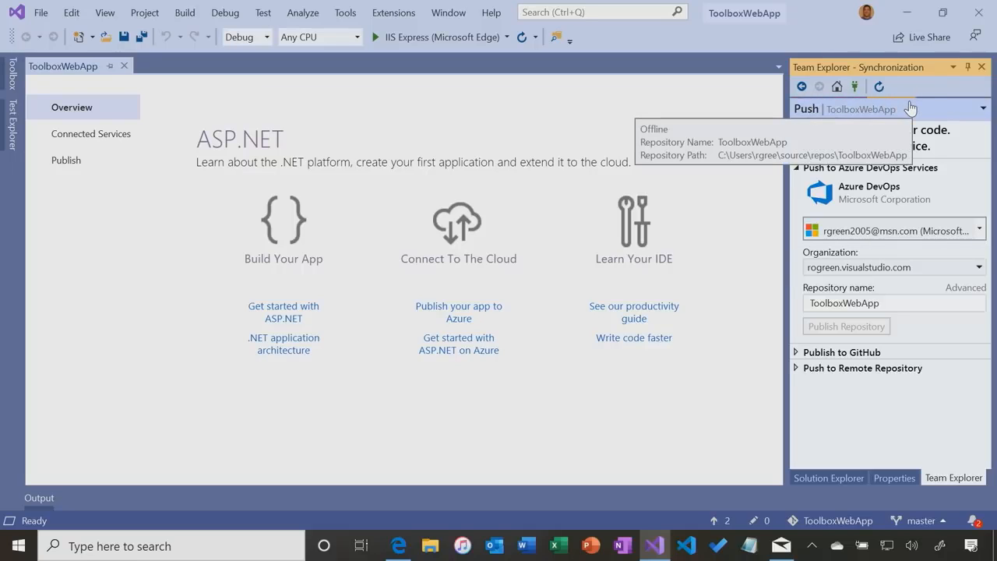
click(980, 269)
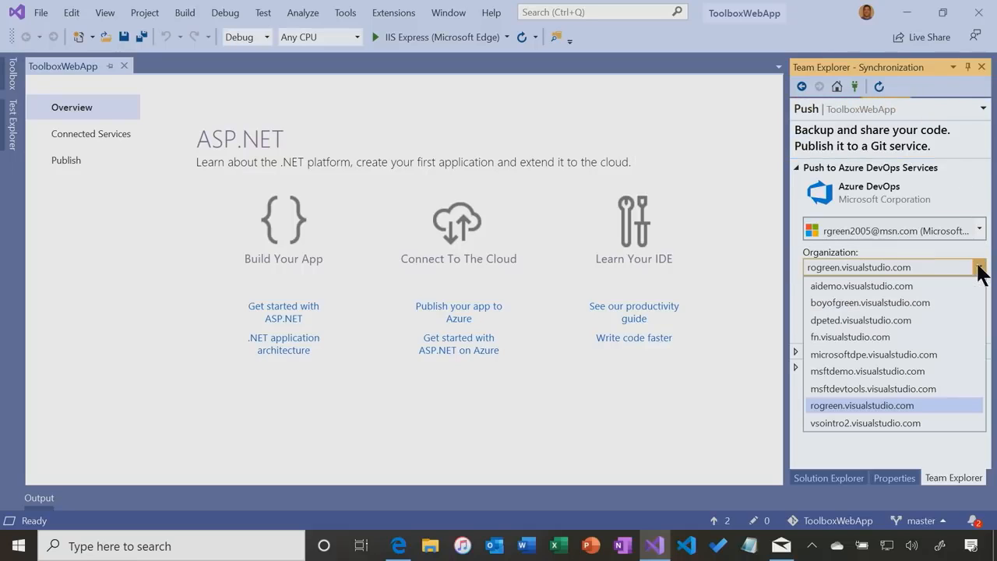
click(842, 403)
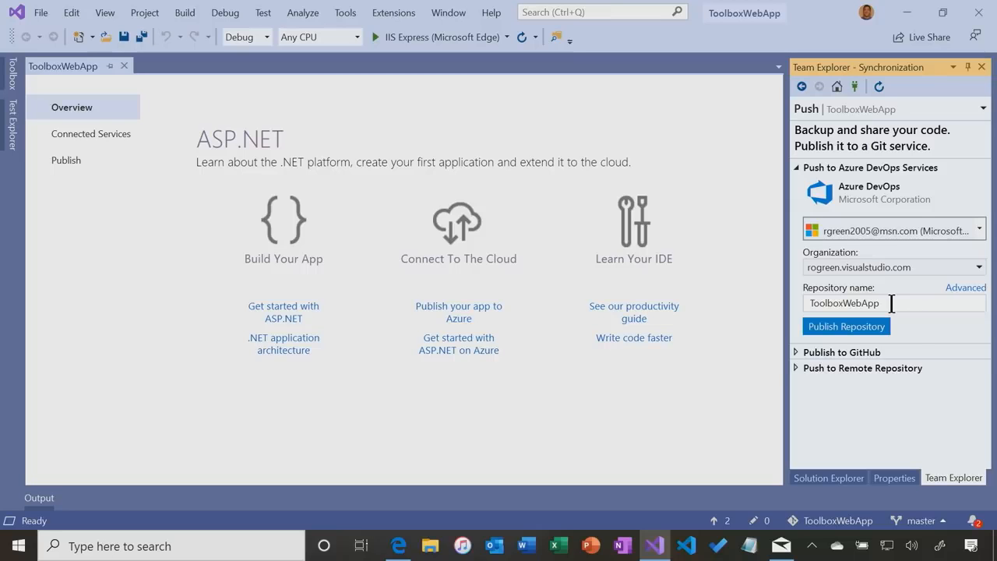
key(alt+Tab)
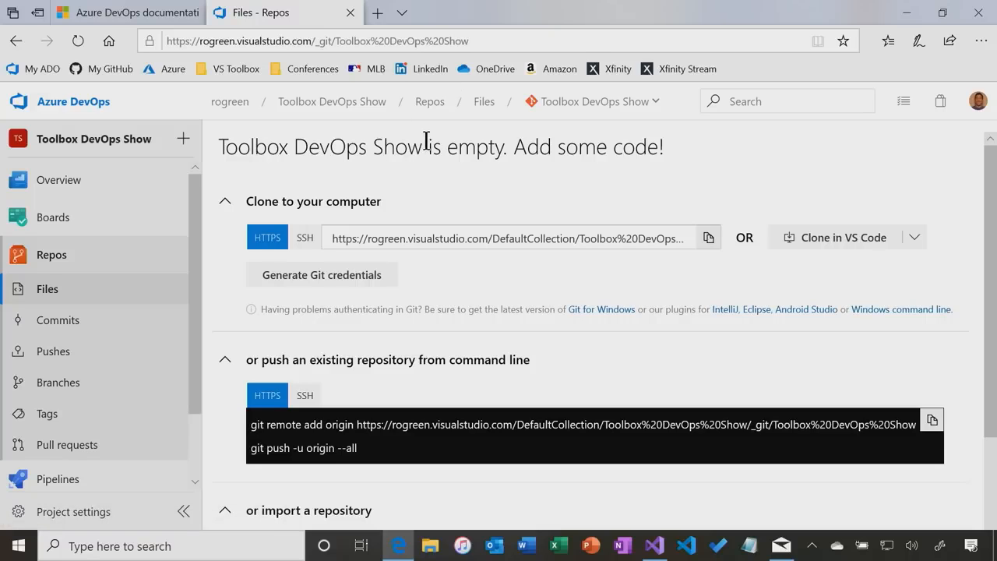
key(alt+Tab)
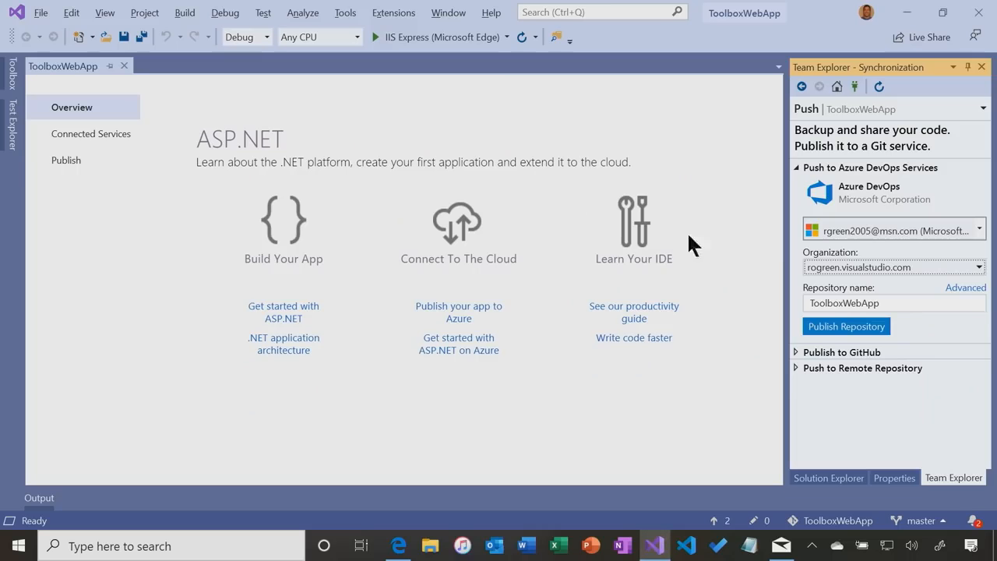
Choose Toolbox DevOps Show as the target project in the advanced options and publish the repository
click(965, 288)
click(979, 304)
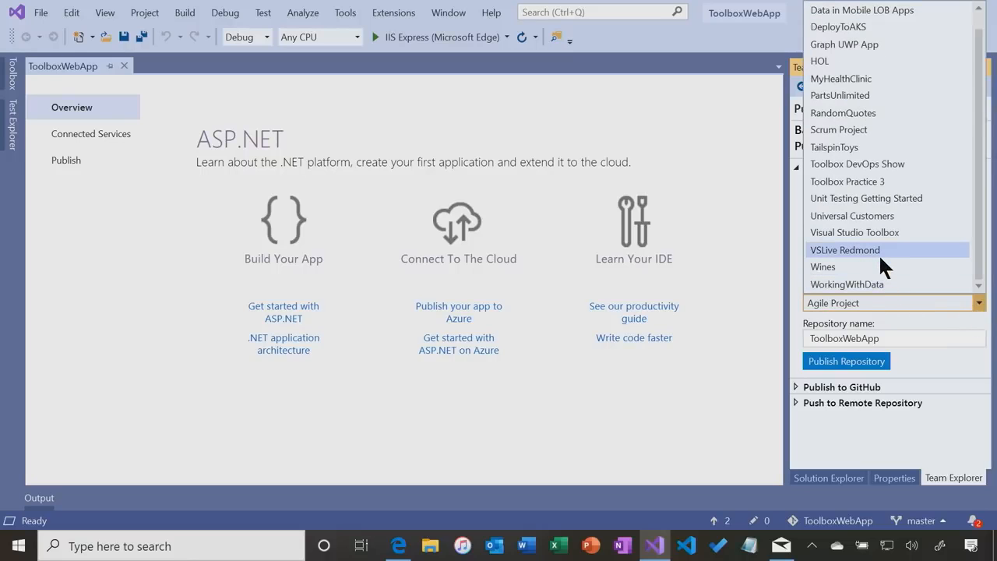
click(859, 163)
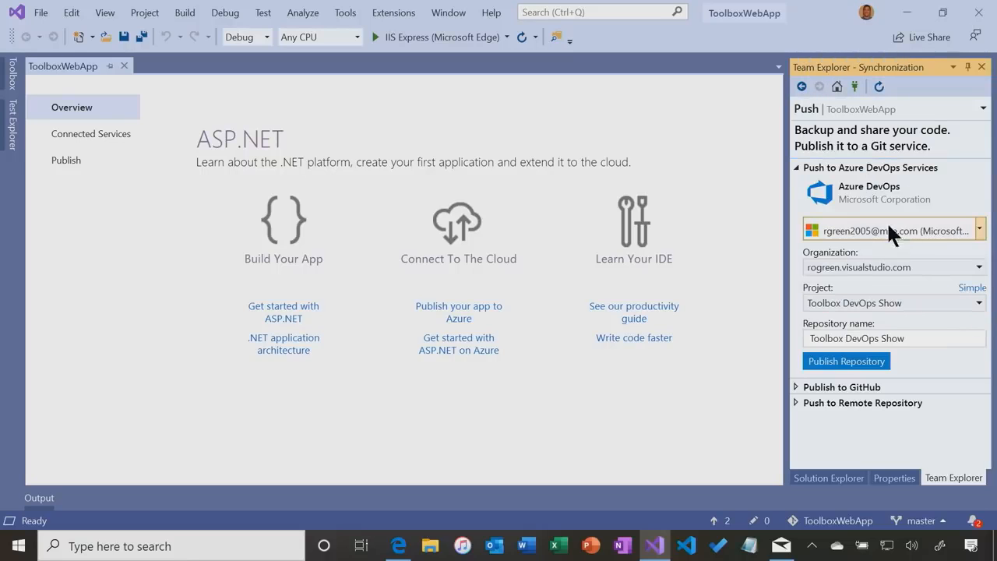
click(845, 362)
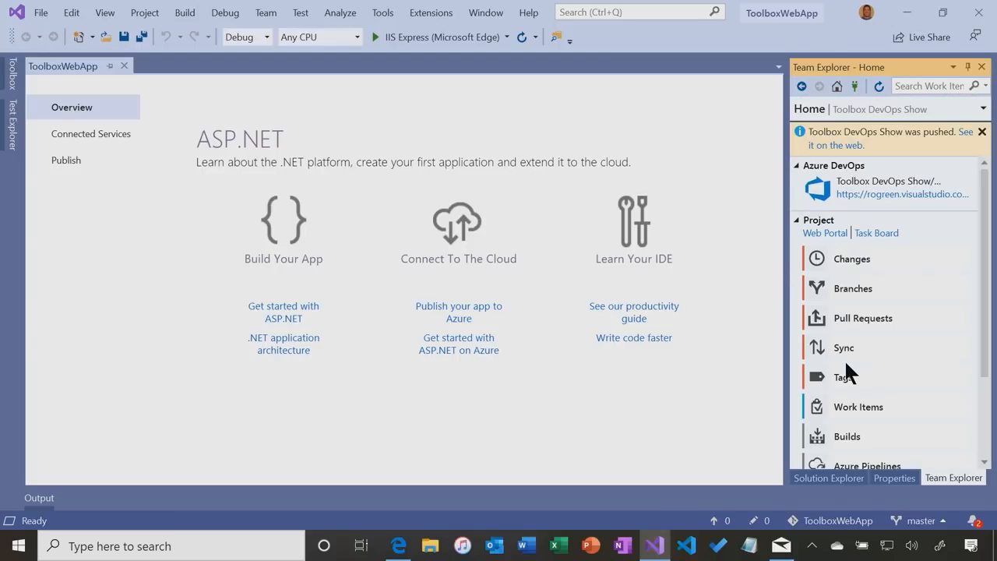
Switch to Microsoft Edge and refresh the repository files page to view the pushed code
key(alt+Tab)
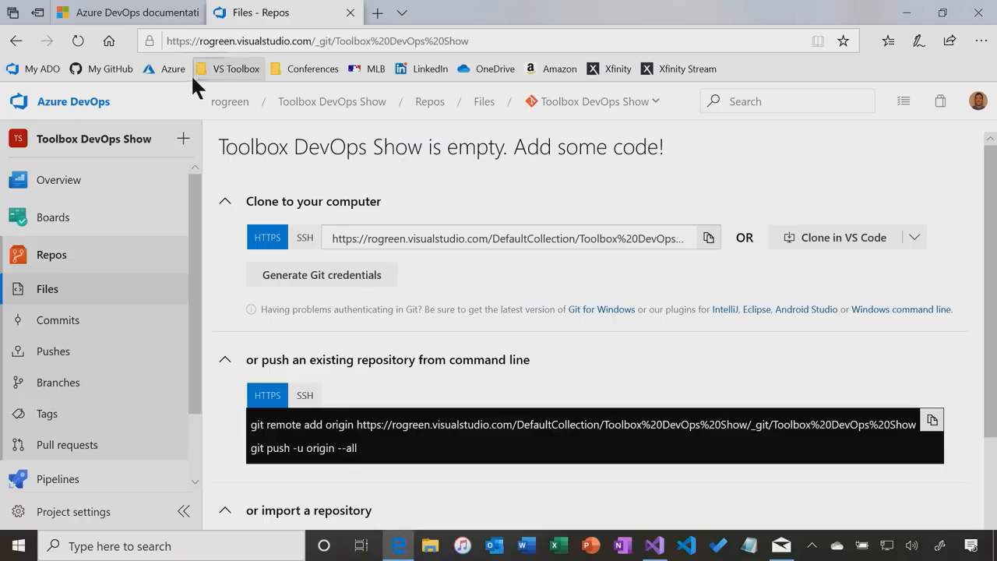
click(84, 39)
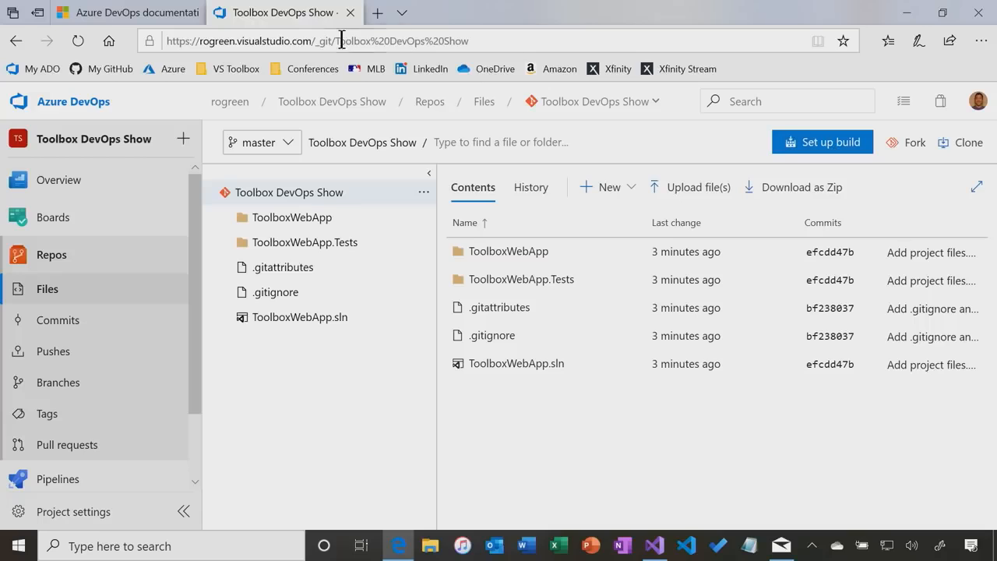
Duplicate the repository's browser tab, return to the original one and start setting up a build for the repository
right_click(289, 14)
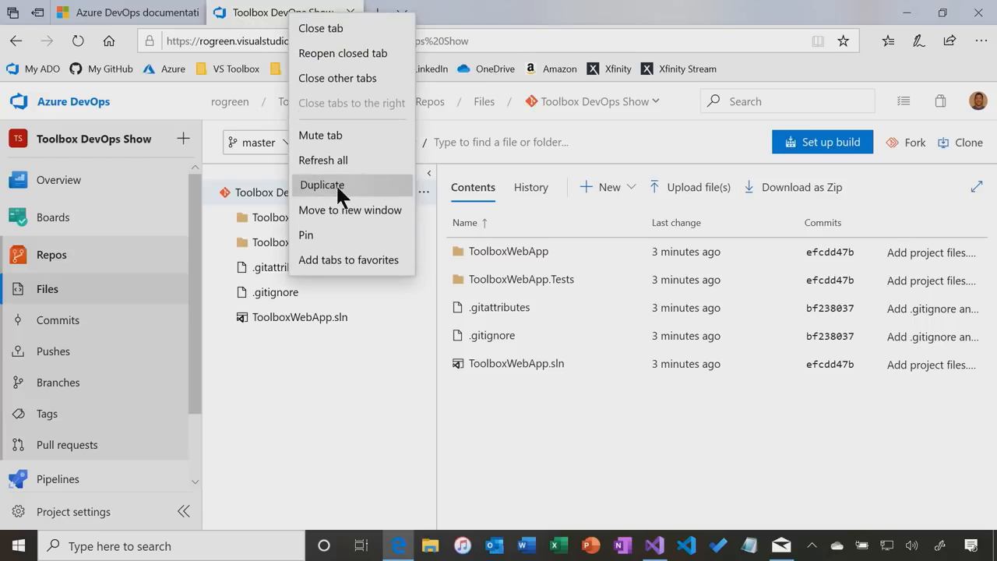
click(336, 185)
click(280, 14)
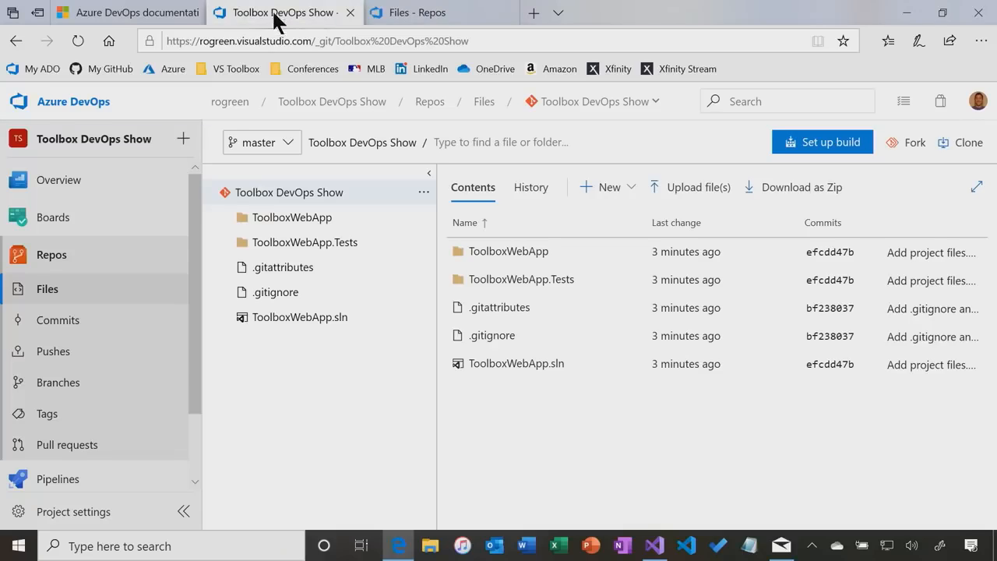
click(825, 148)
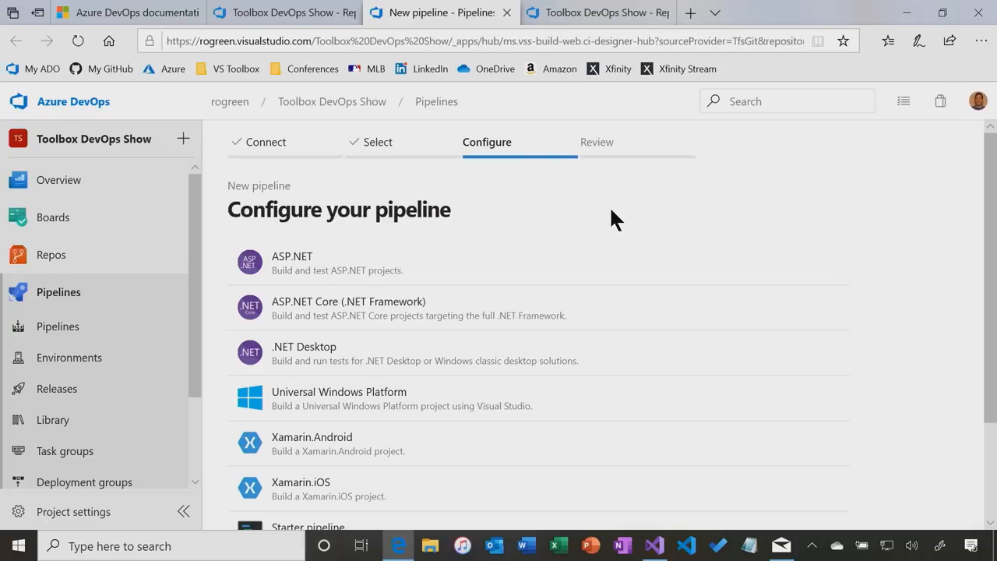
Expand the full list of pipeline templates, look through it, and configure the new pipeline with the ASP.NET template
scroll(485, 269, down, 2)
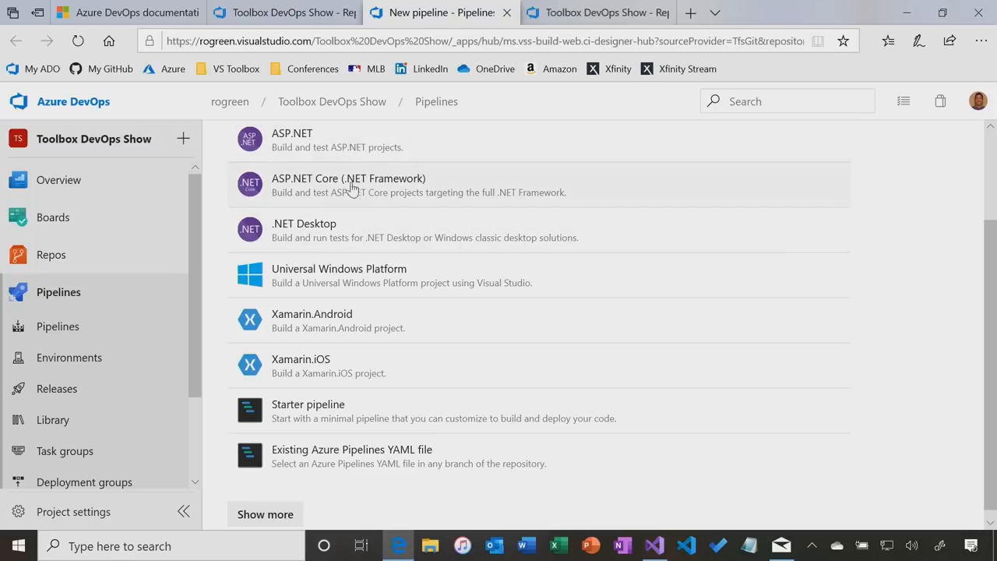
scroll(273, 511, down, 1)
click(263, 508)
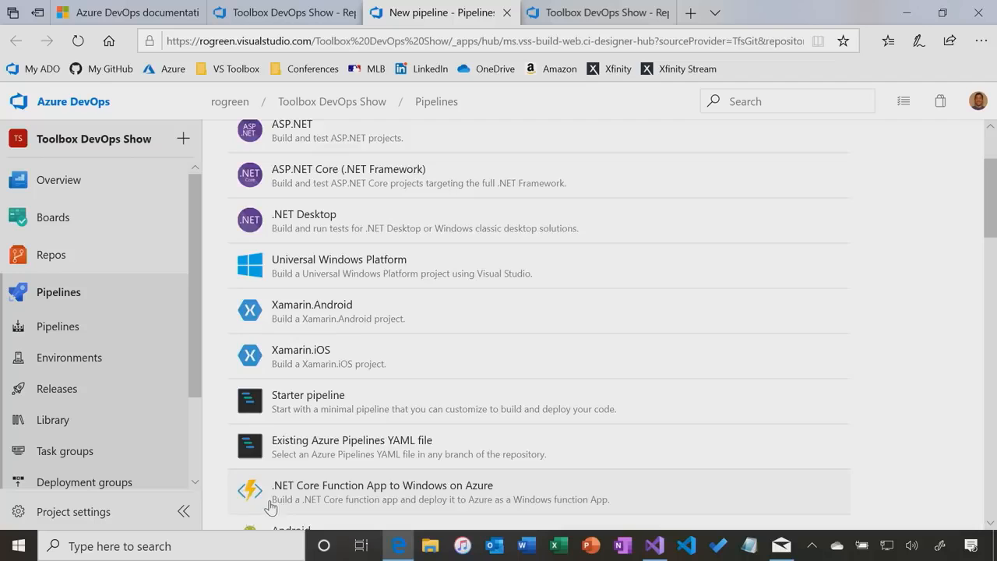
scroll(269, 508, down, 7)
scroll(548, 439, down, 5)
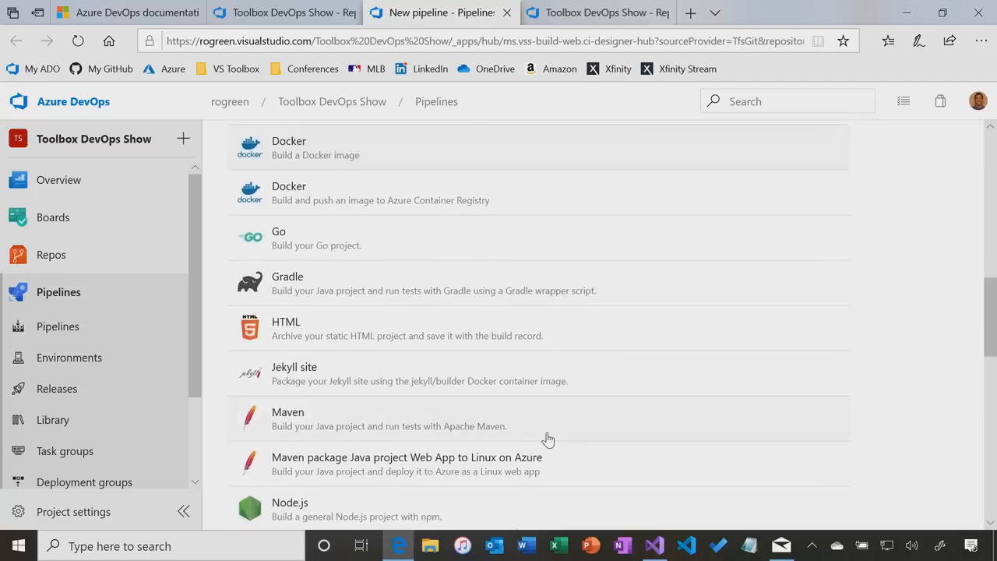
scroll(548, 439, down, 7)
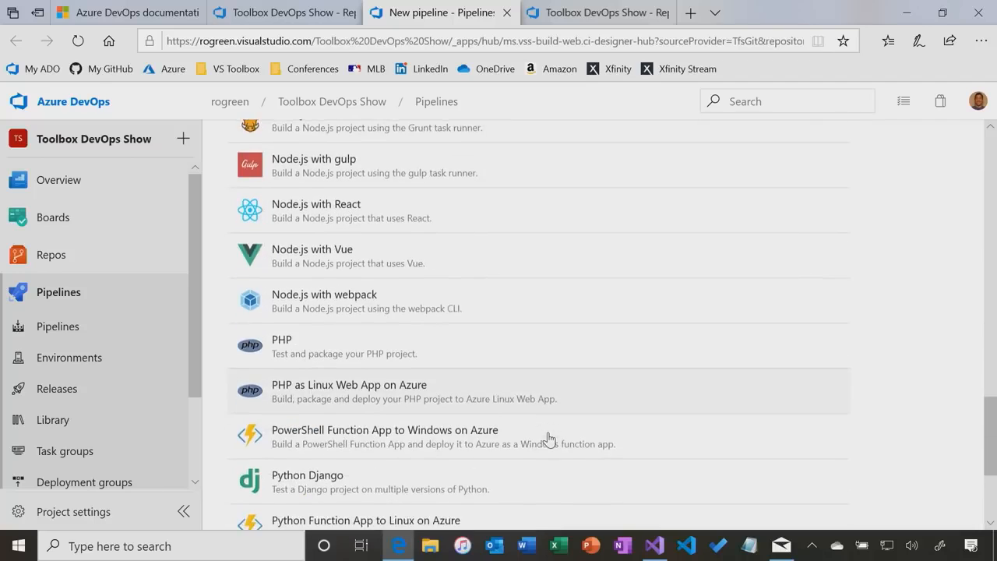
drag(988, 457, 967, 148)
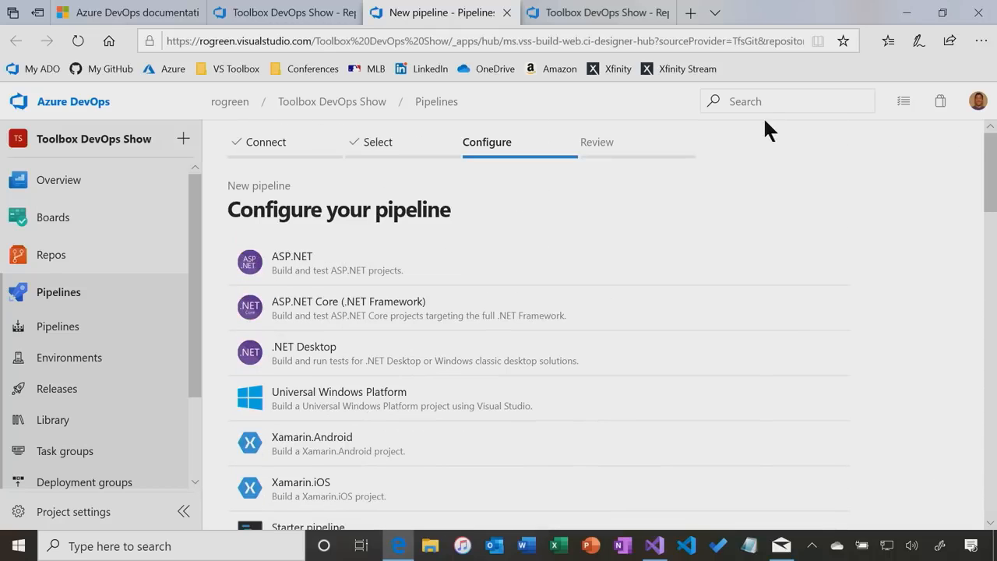
click(292, 269)
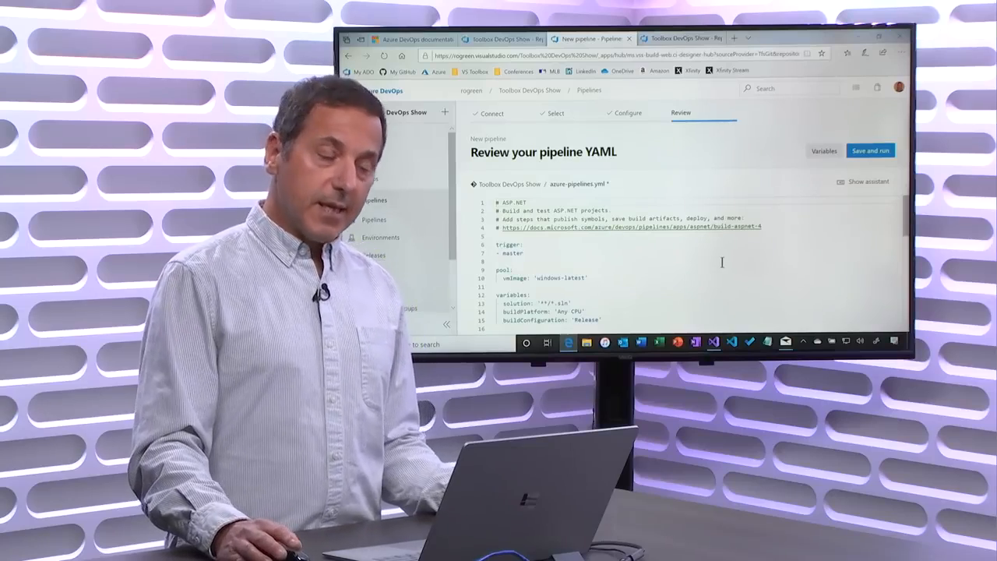
Review the generated azure-pipelines.yml from the trigger, agent pool and variables through the NuGet, VSBuild and VSTest tasks
scroll(717, 262, down, 1)
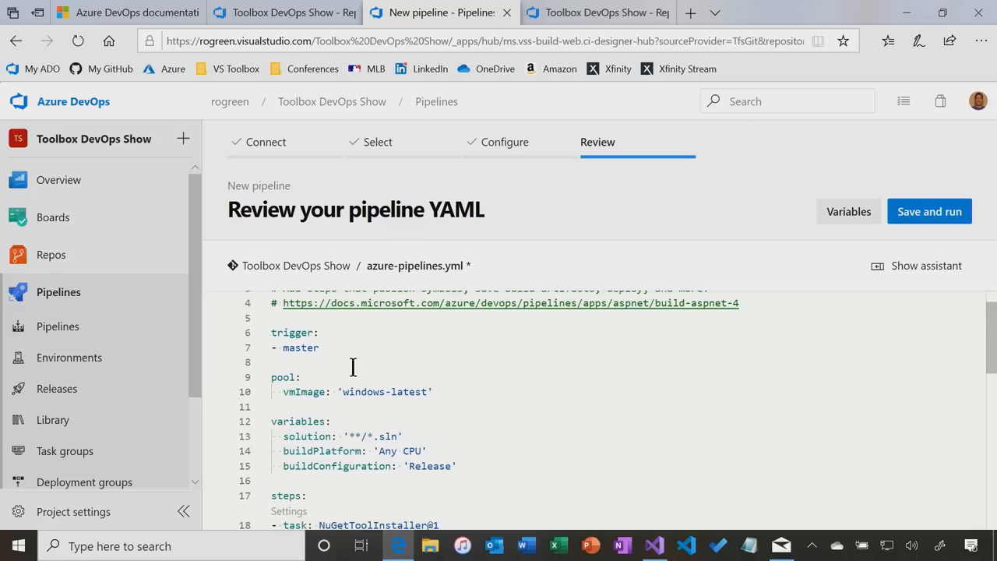
scroll(353, 367, down, 2)
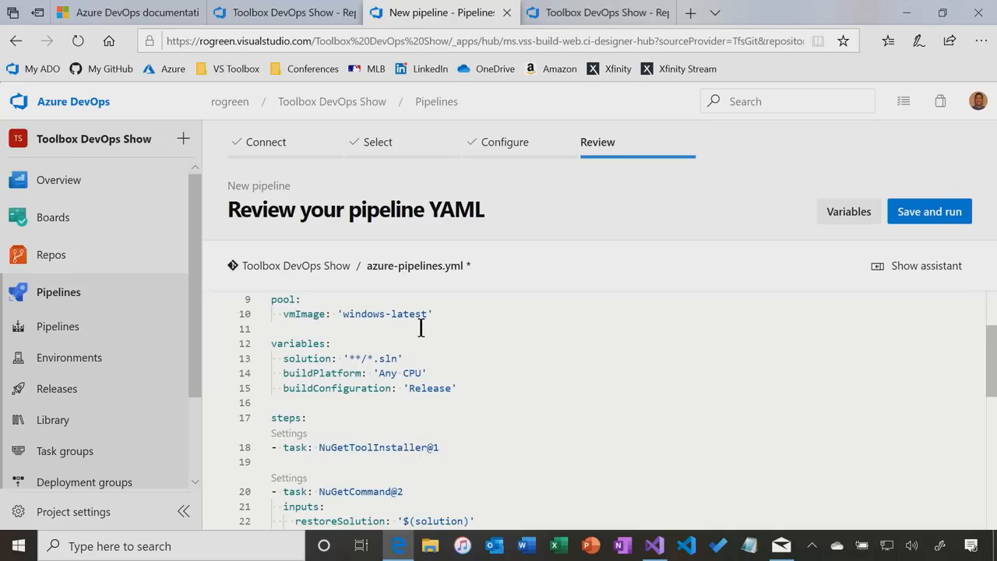
scroll(462, 344, down, 1)
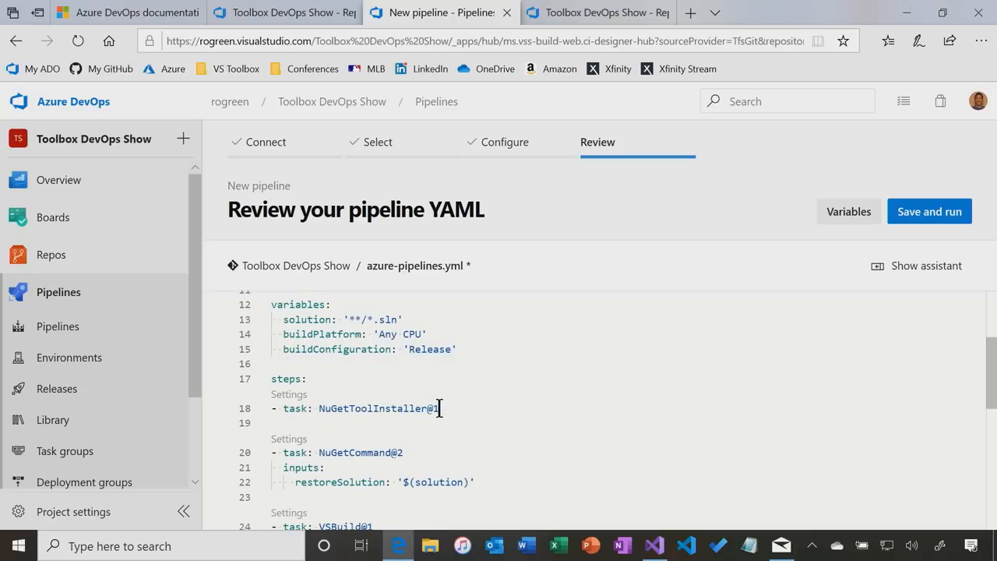
scroll(463, 409, down, 1)
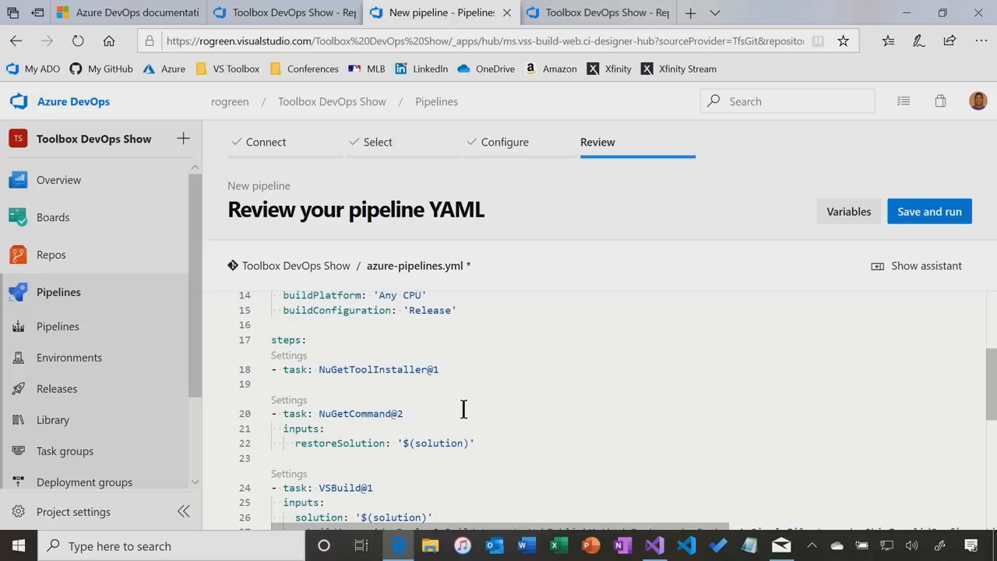
scroll(460, 375, down, 2)
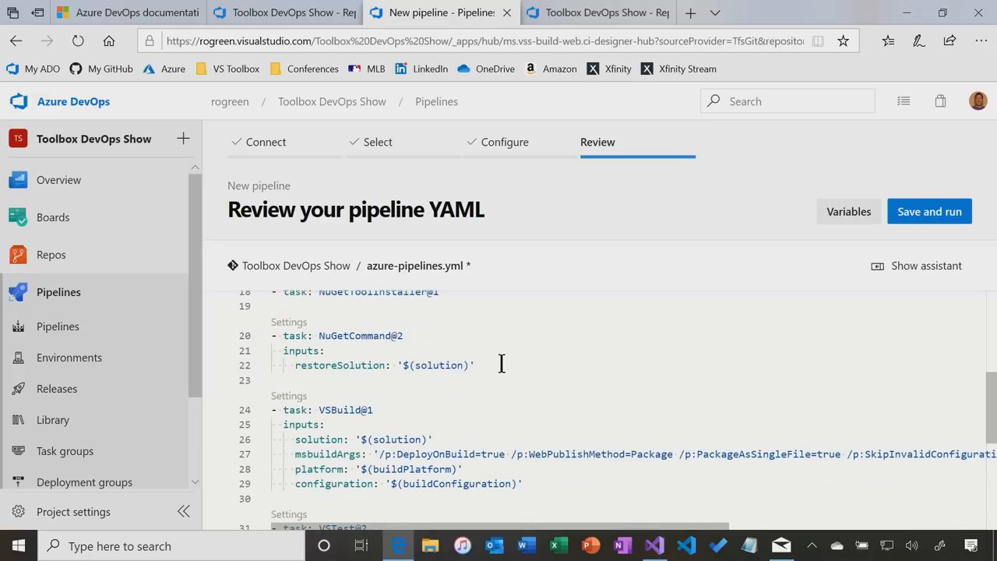
scroll(502, 364, down, 1)
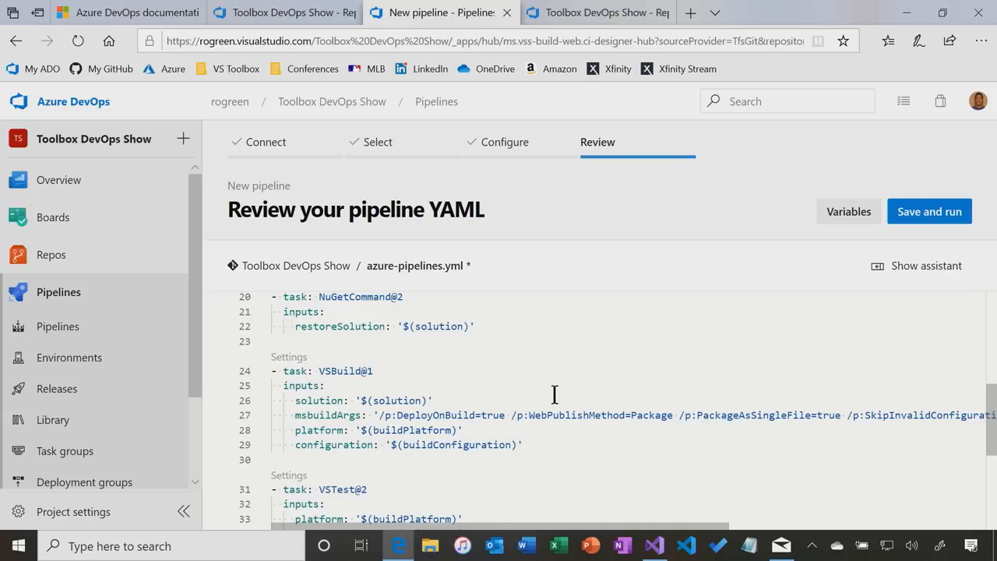
scroll(977, 358, up, 3)
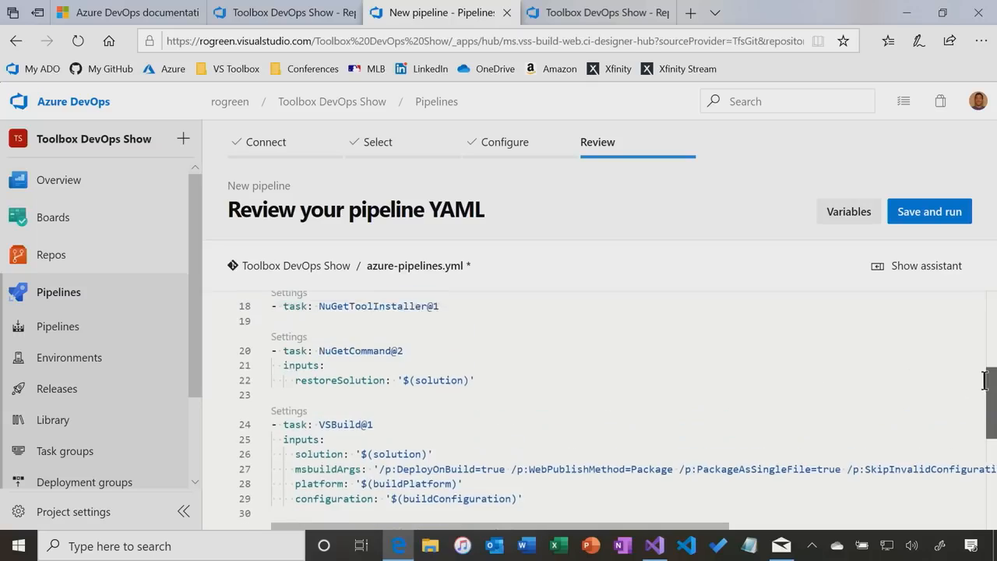
scroll(975, 351, up, 1)
scroll(974, 351, down, 3)
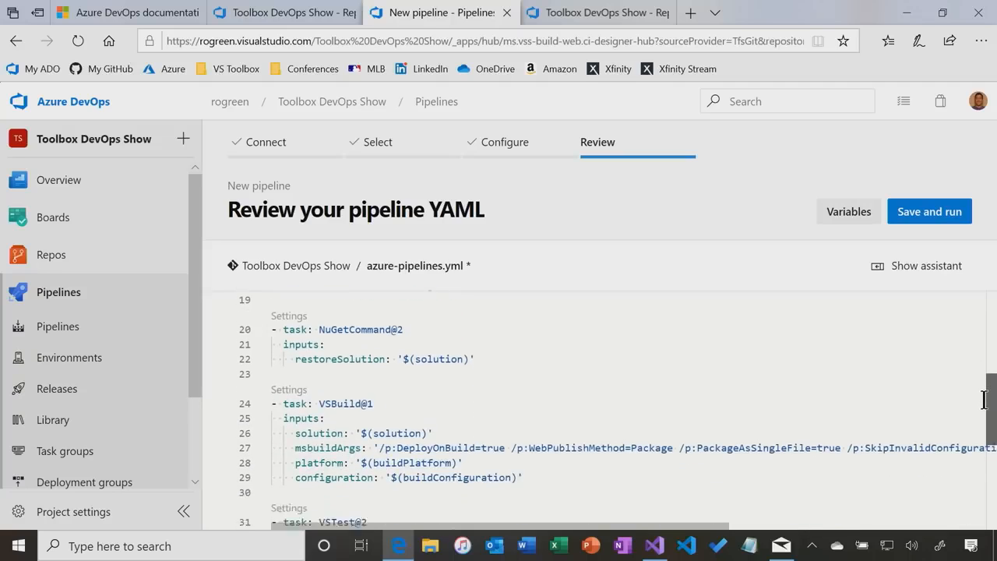
scroll(984, 400, down, 1)
drag(995, 420, 973, 427)
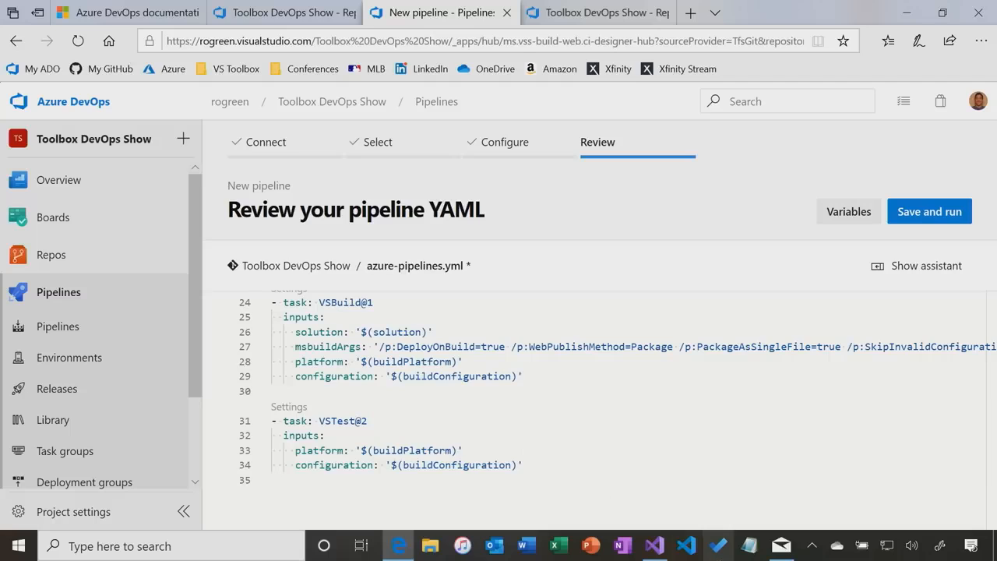
Switch to Visual Studio, view the ToolboxWebApp.Tests unit tests in Test Explorer, and return to the pipeline YAML in Microsoft Edge
click(655, 545)
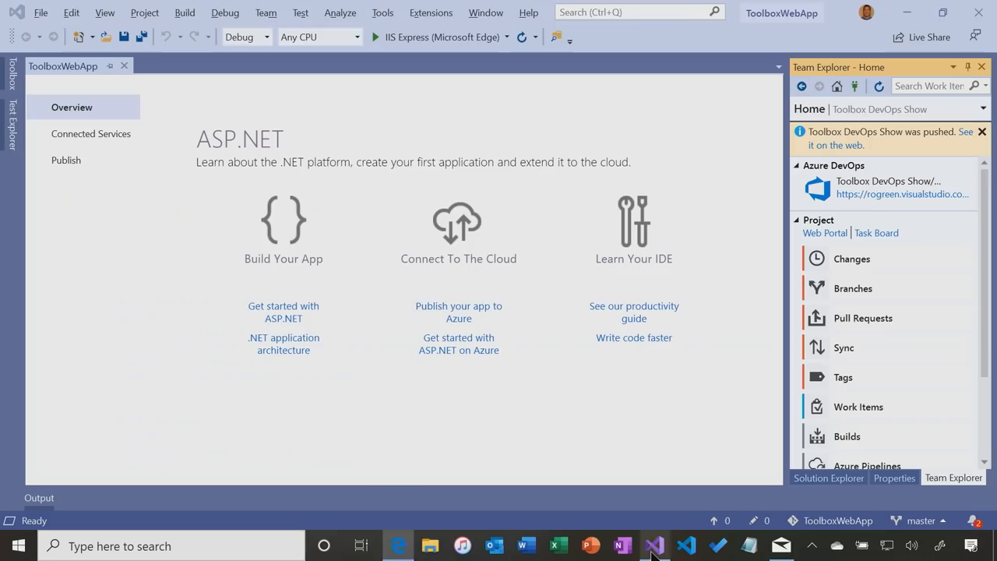
click(11, 122)
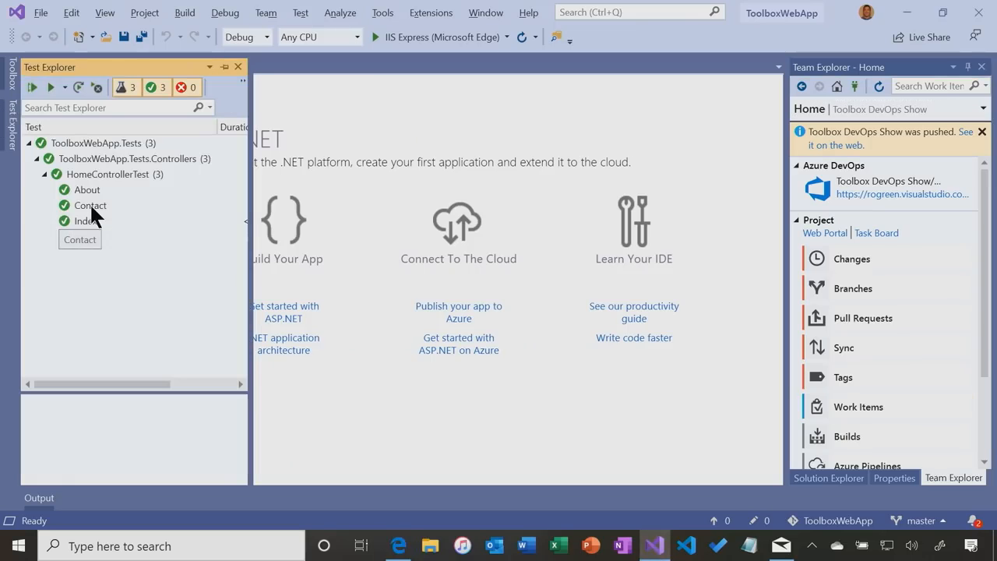
click(398, 546)
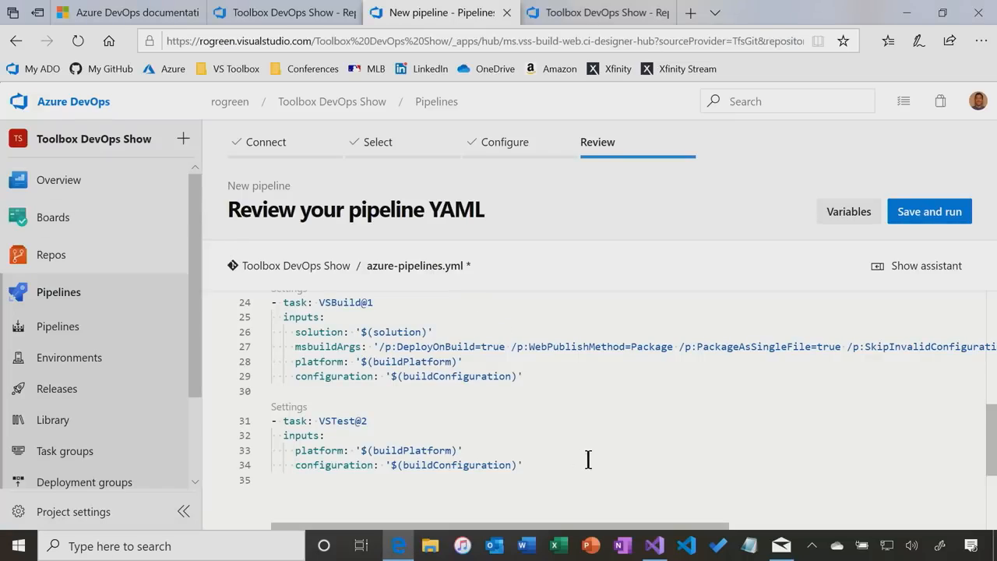
In the duplicated repository tab, start creating a pipeline for the project and choose the classic editor instead of YAML
mouse_move(594, 22)
click(595, 21)
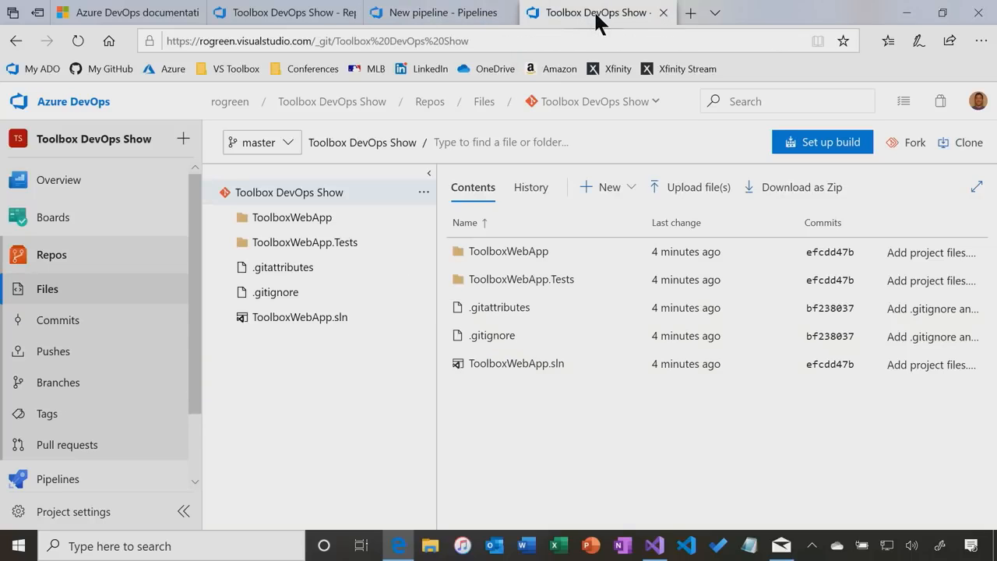
scroll(74, 328, down, 2)
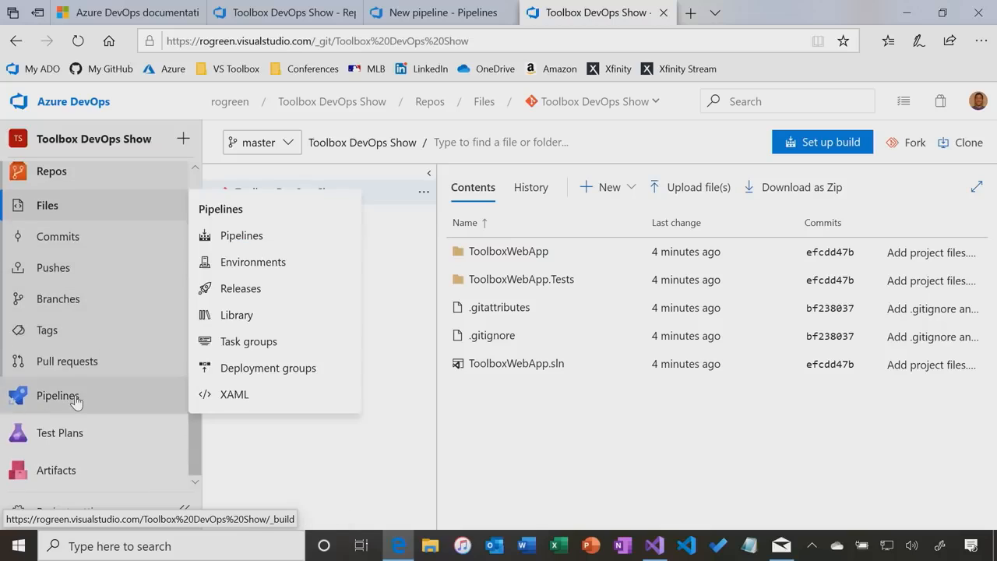
click(76, 401)
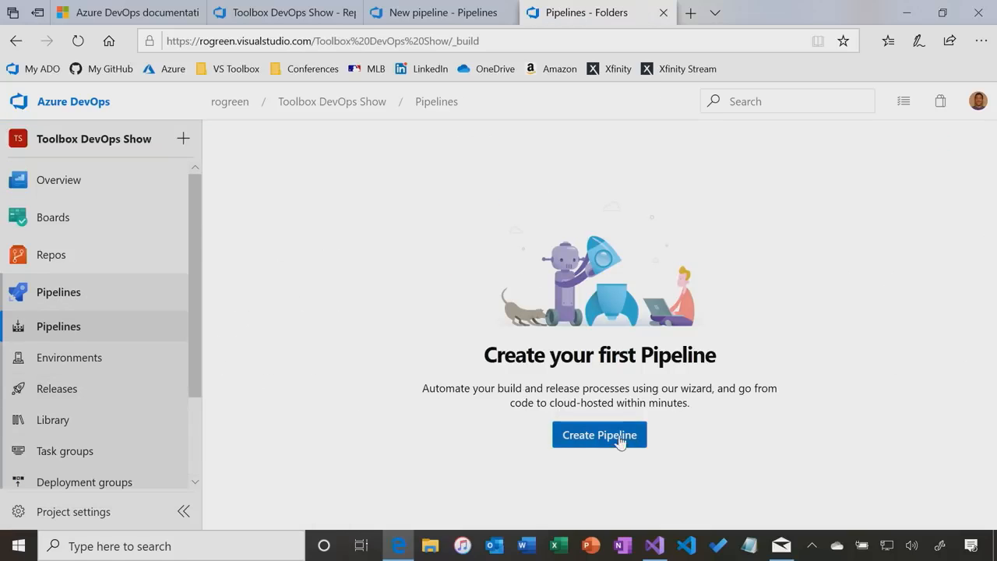
click(613, 445)
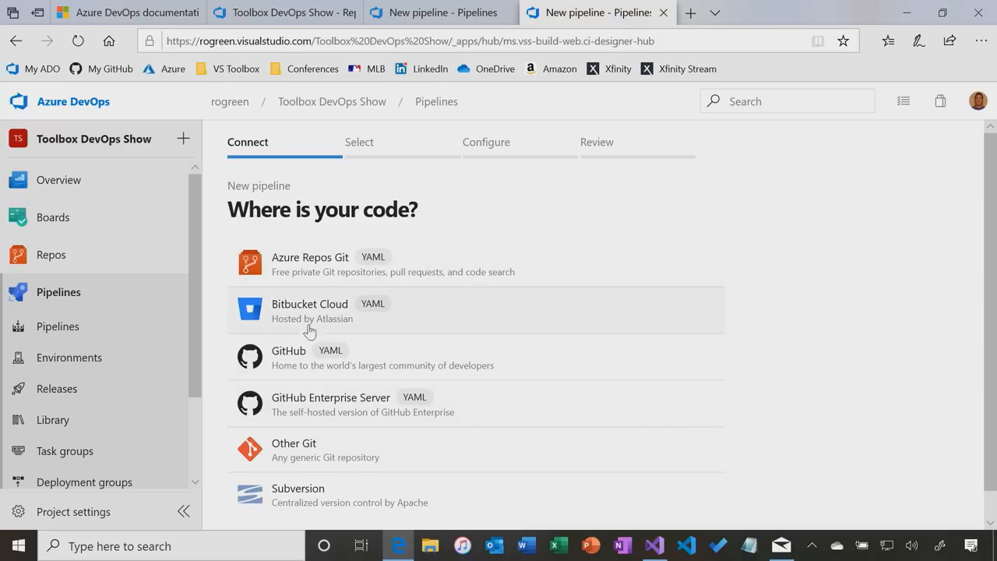
scroll(286, 468, down, 1)
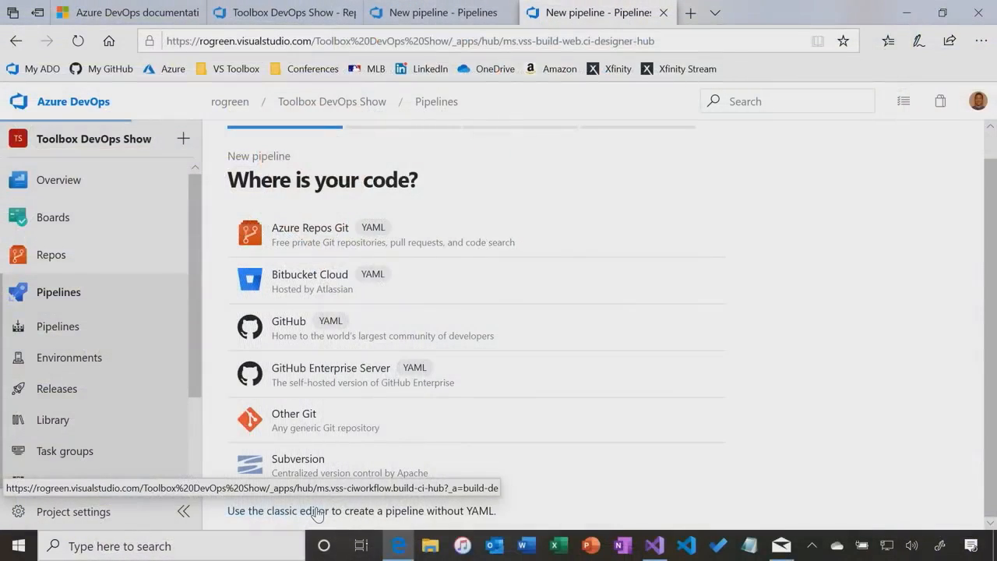
click(526, 324)
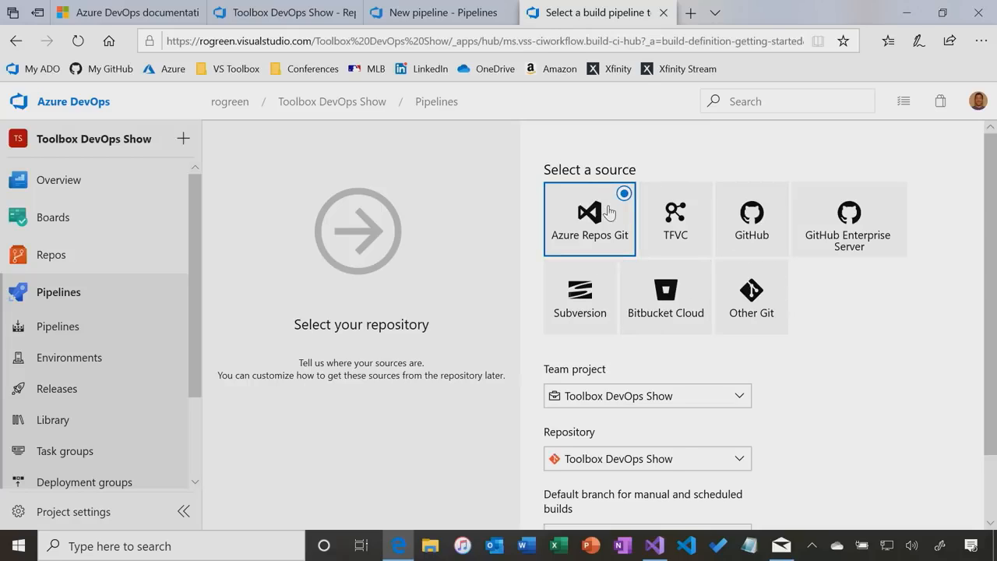
Accept Azure Repos Git with the Toolbox DevOps Show repository and master branch as source, and apply the ASP.NET template
scroll(620, 237, down, 1)
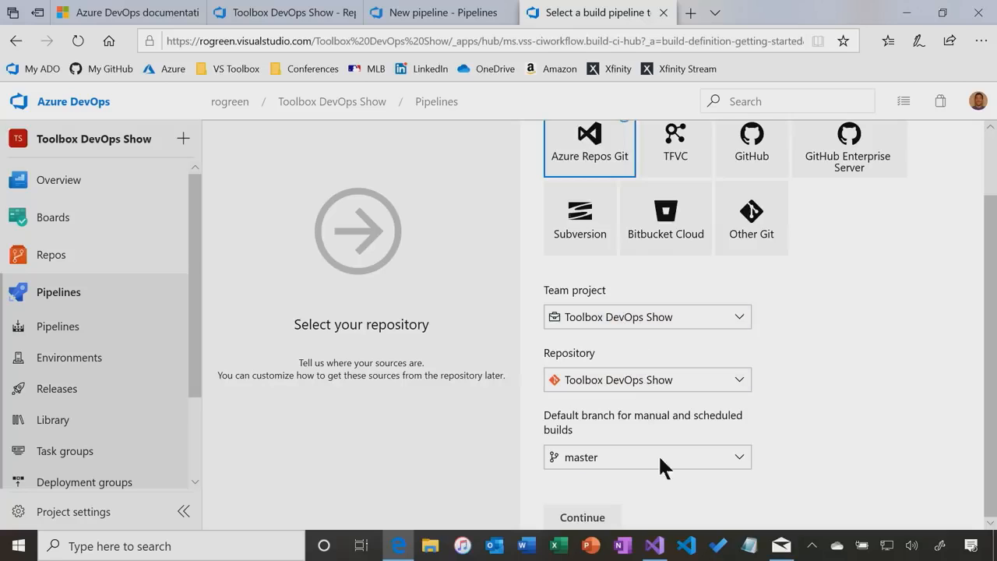
click(589, 520)
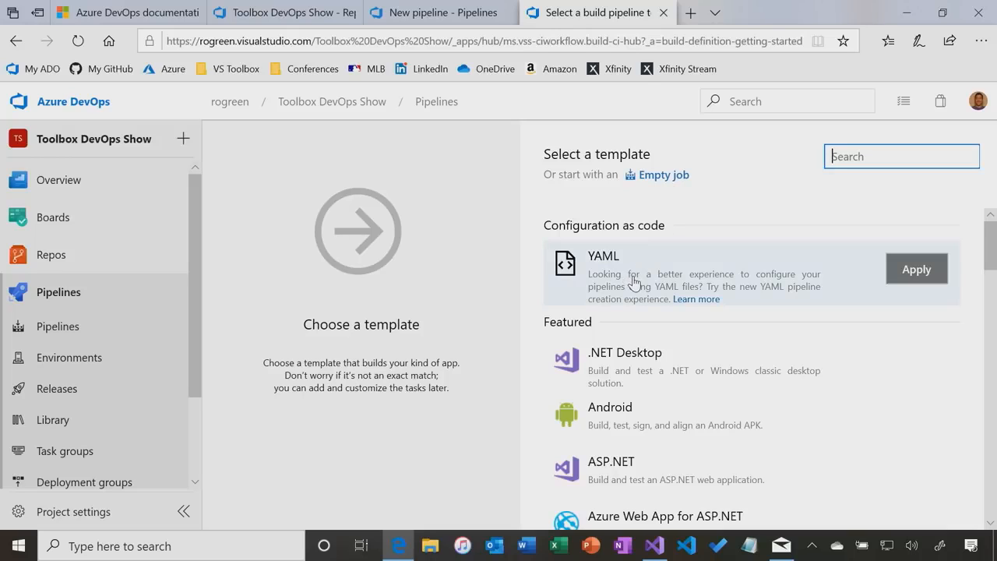
scroll(668, 339, down, 1)
scroll(674, 349, down, 1)
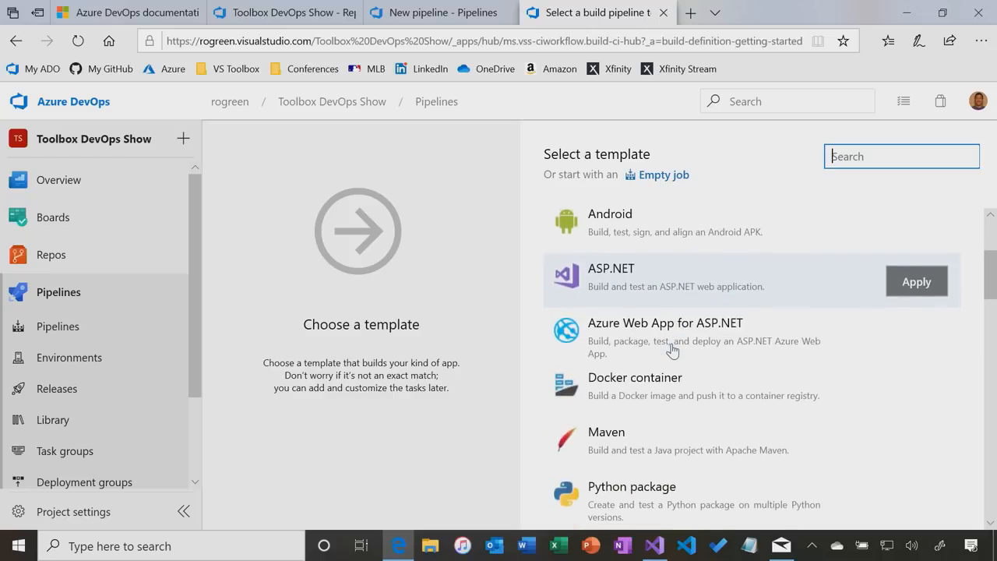
scroll(680, 322, down, 1)
scroll(681, 322, down, 4)
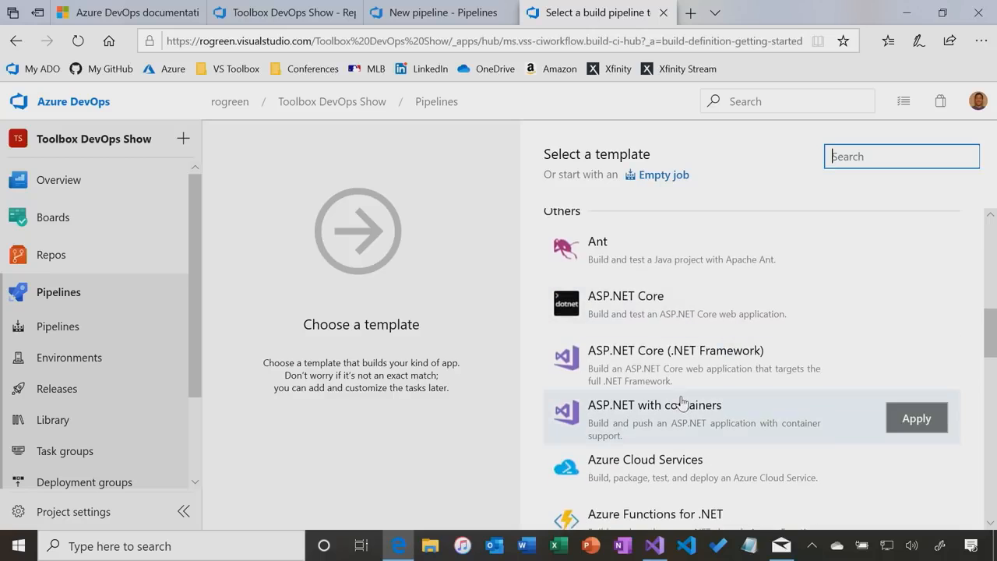
scroll(682, 417, down, 1)
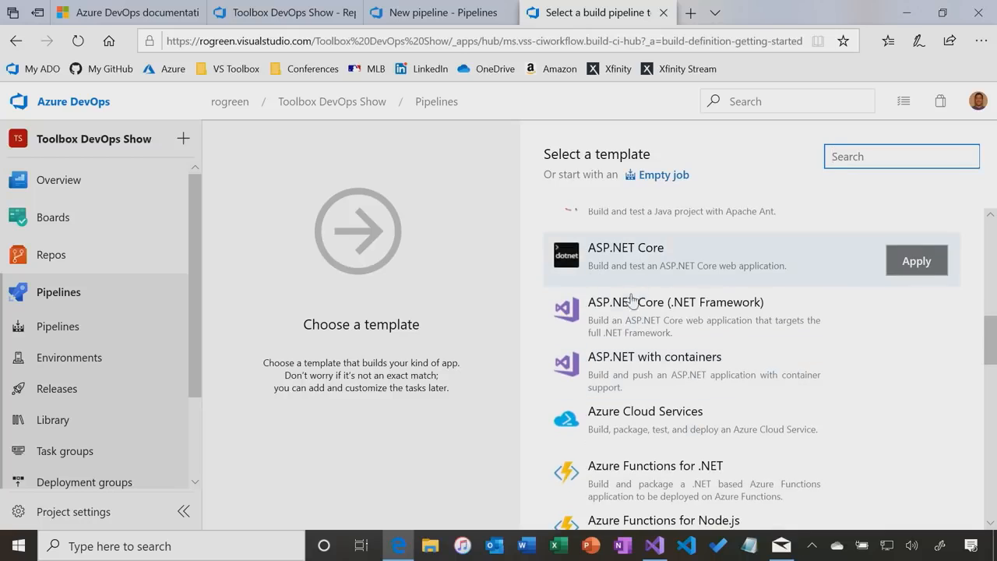
scroll(635, 323, up, 2)
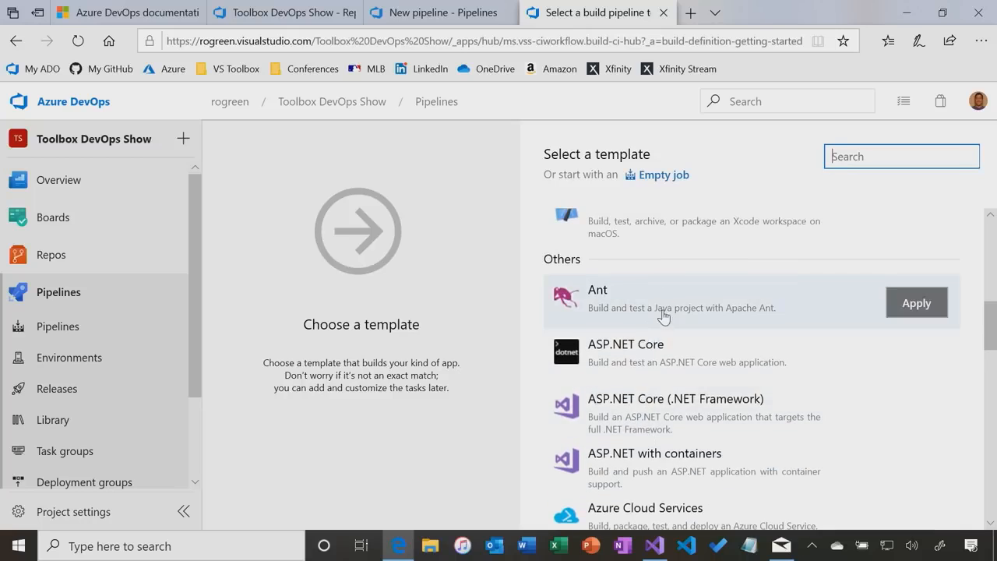
scroll(651, 327, up, 9)
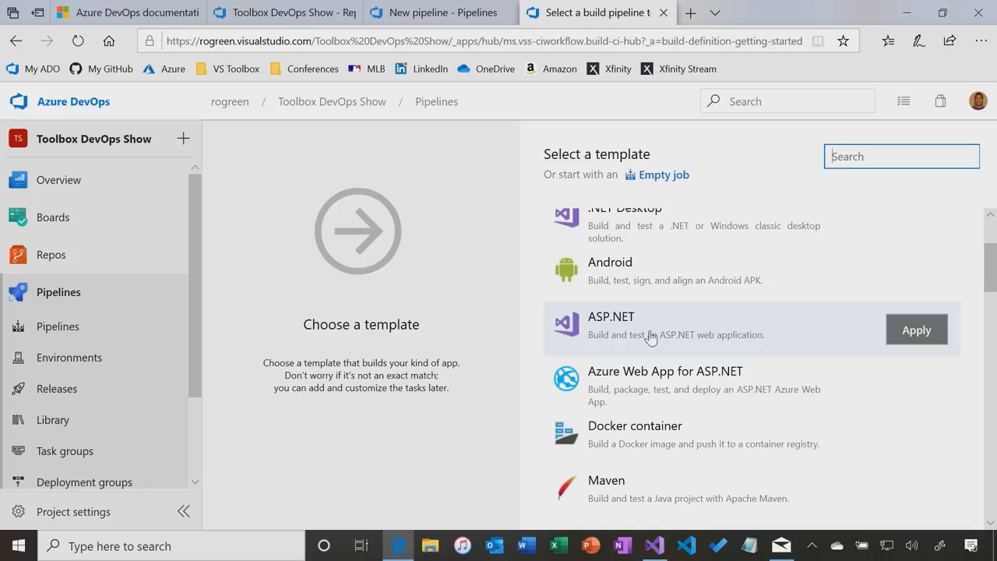
click(918, 331)
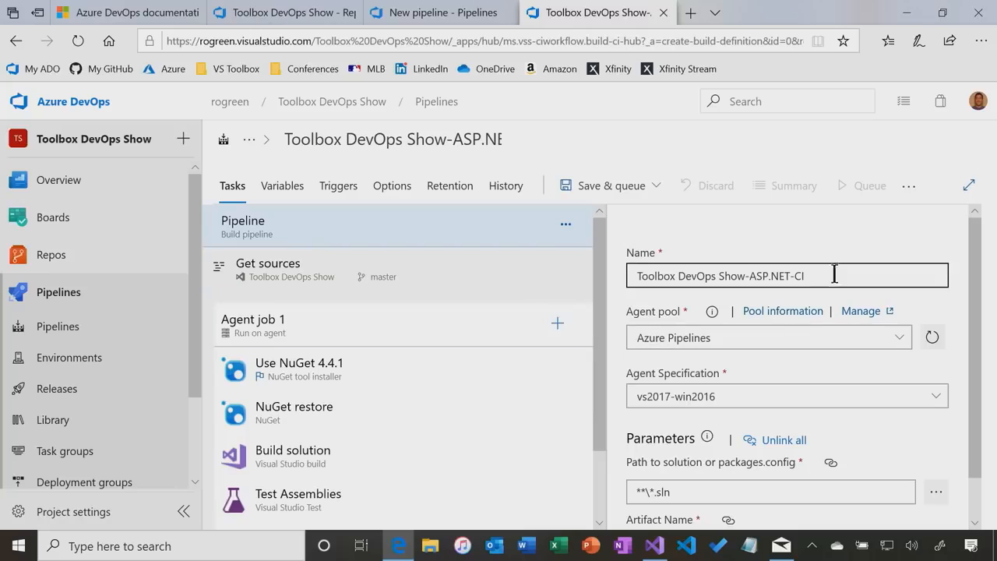
Rename the build pipeline as "Classic Build Pipeline"
text(Classi)
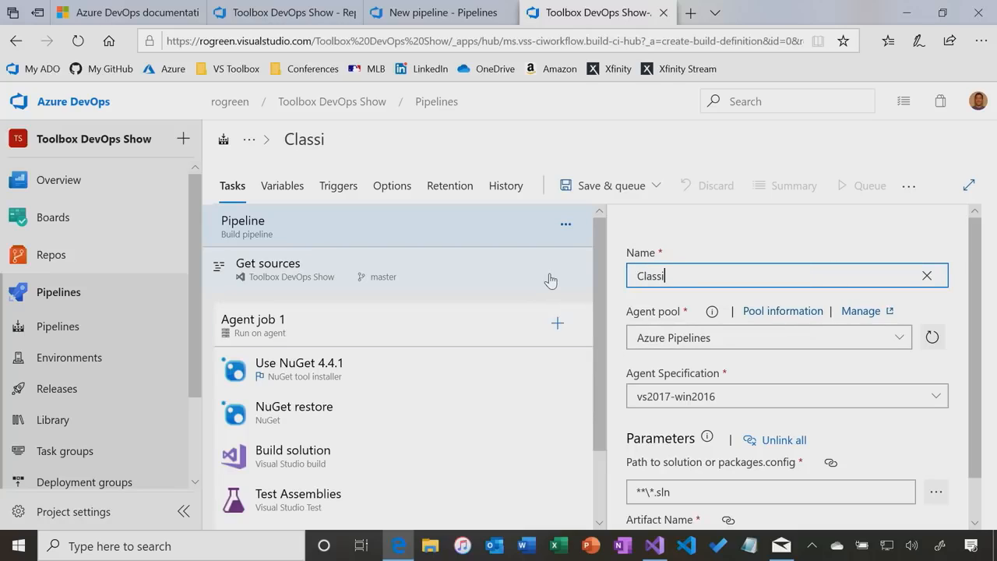
text(b Build Pipeline)
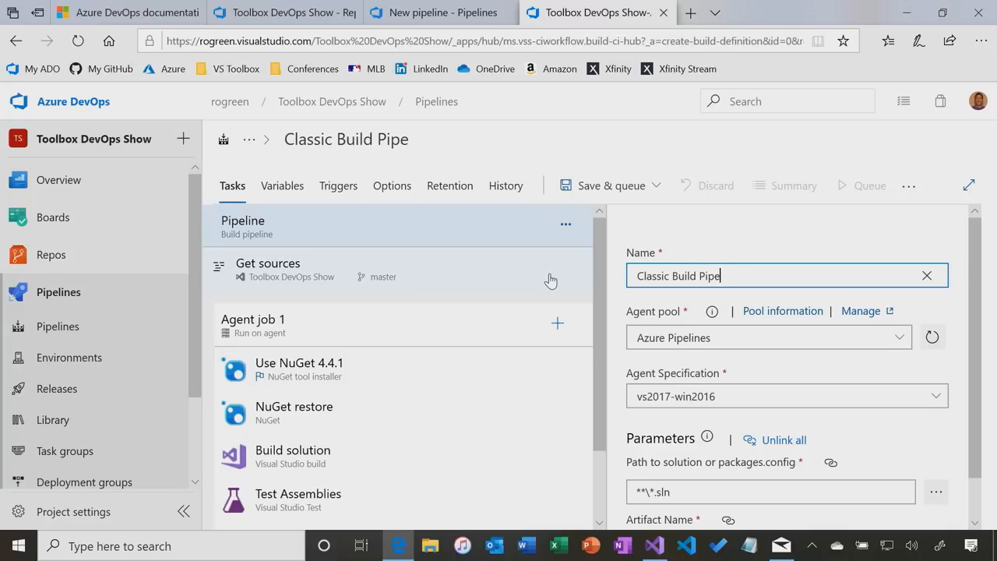
scroll(780, 343, down, 1)
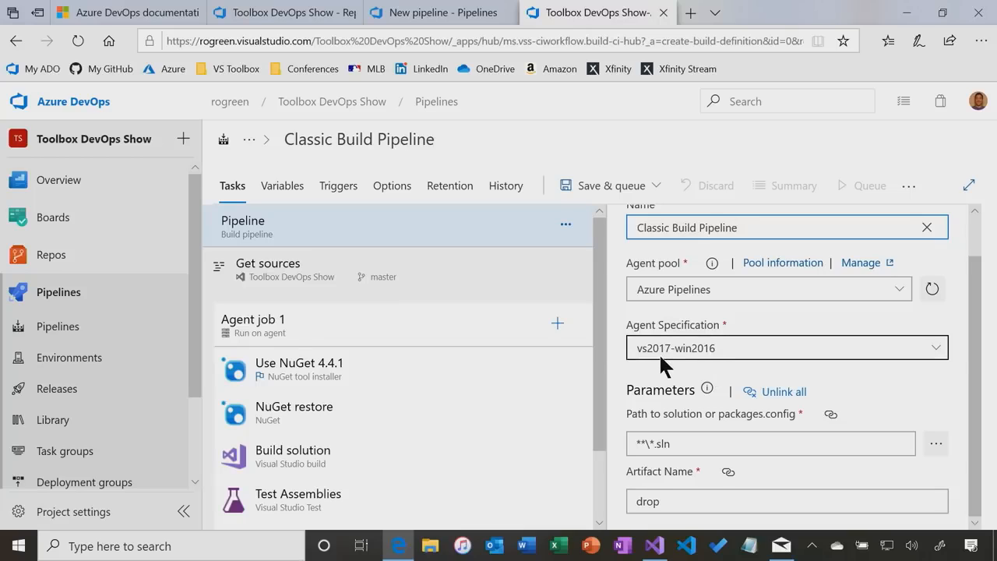
Set the classic build pipeline's agent specification to windows-2019
click(939, 345)
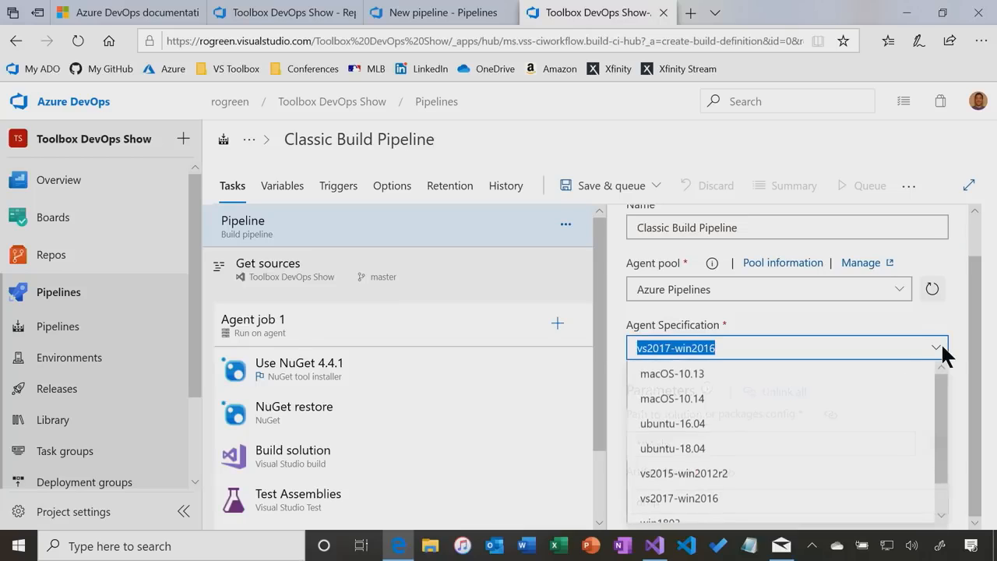
scroll(847, 410, down, 1)
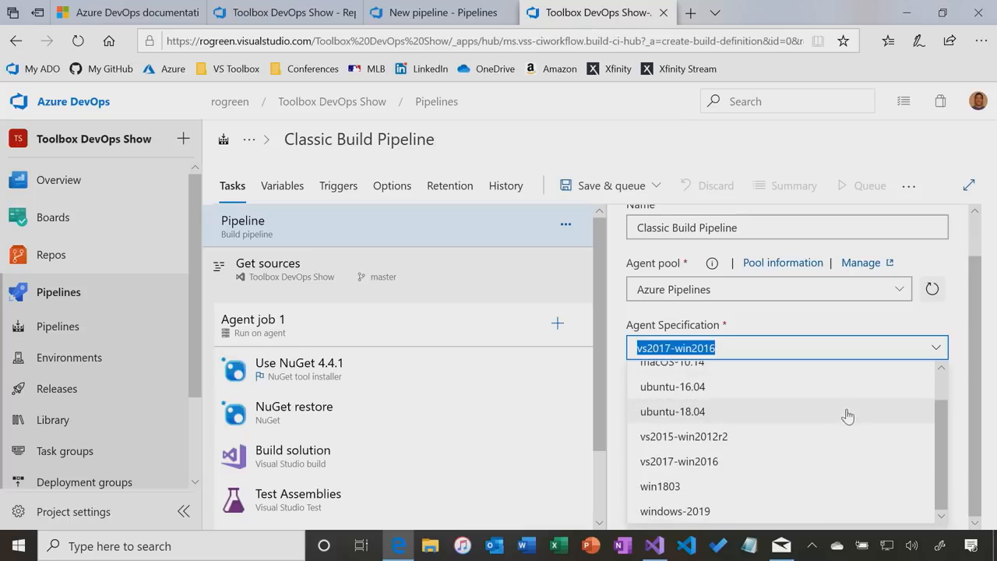
click(695, 513)
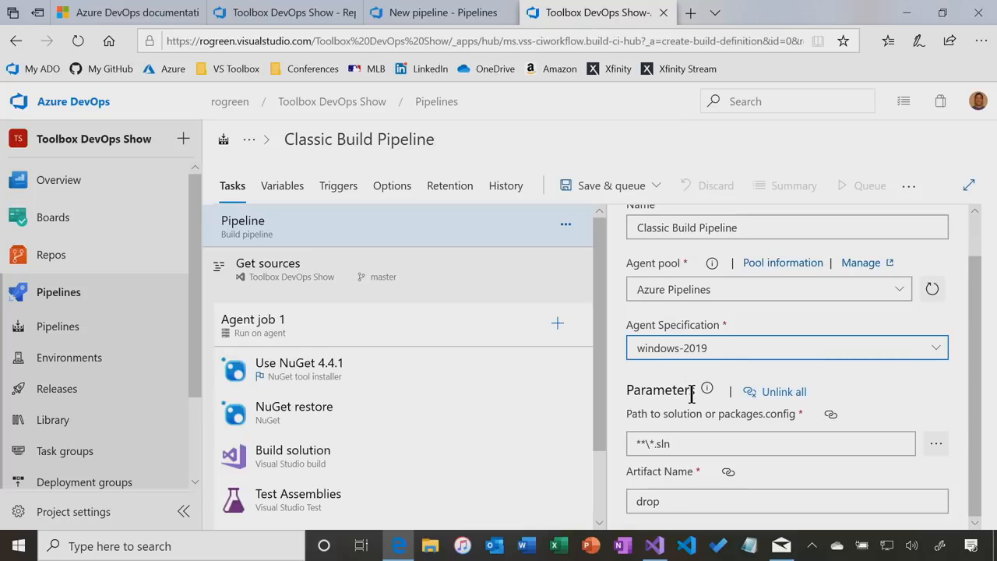
Check the pool's vmImage in the YAML pipeline, and review the sources, agent job and NuGet tasks of the classic pipeline
click(440, 15)
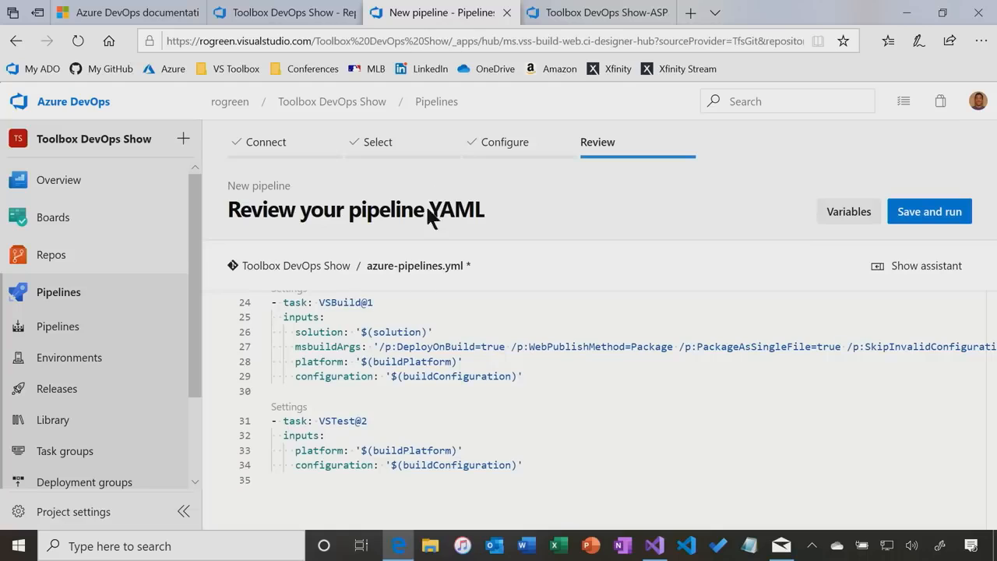
scroll(429, 415, up, 6)
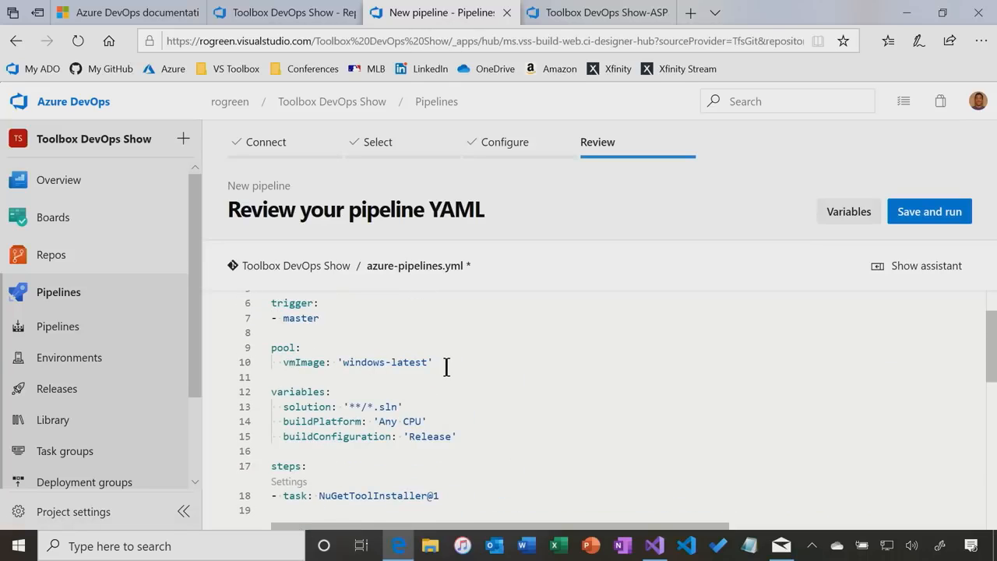
click(574, 12)
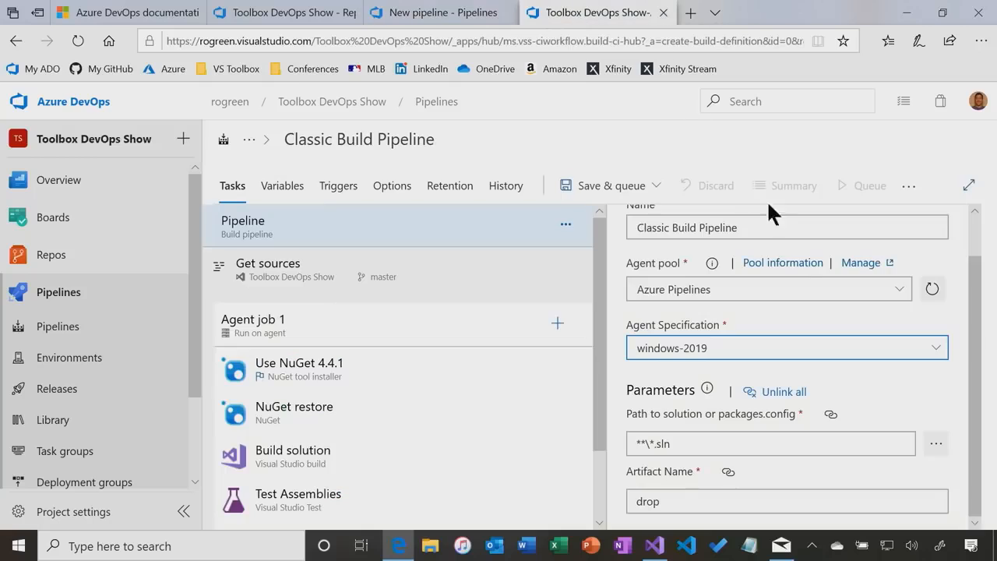
click(305, 275)
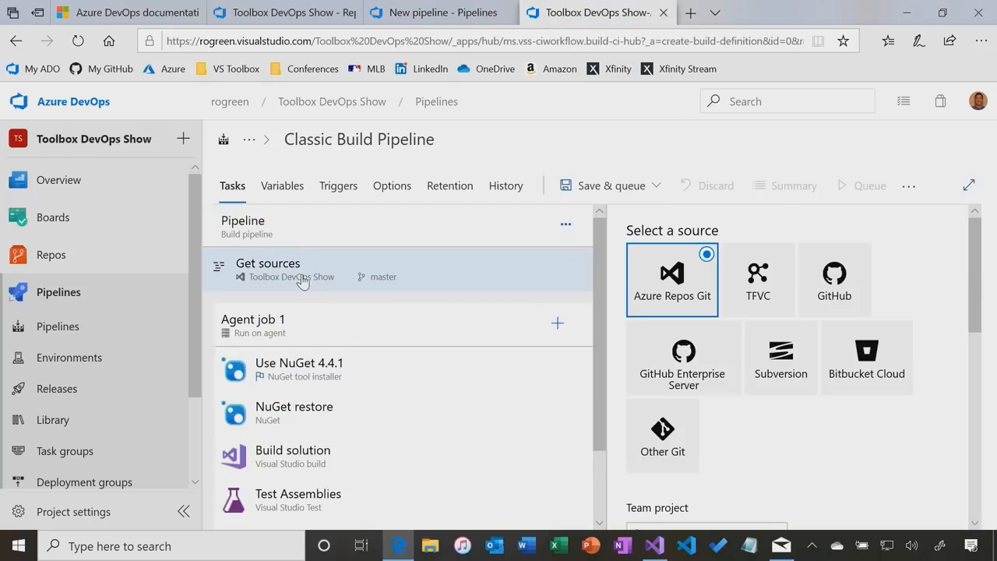
scroll(790, 410, down, 1)
click(271, 332)
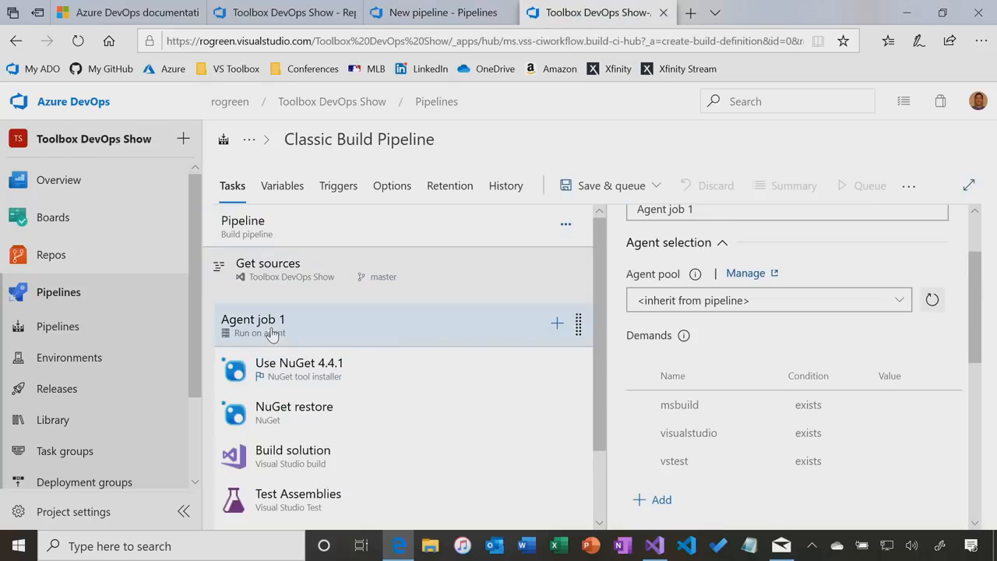
scroll(724, 382, down, 1)
click(297, 370)
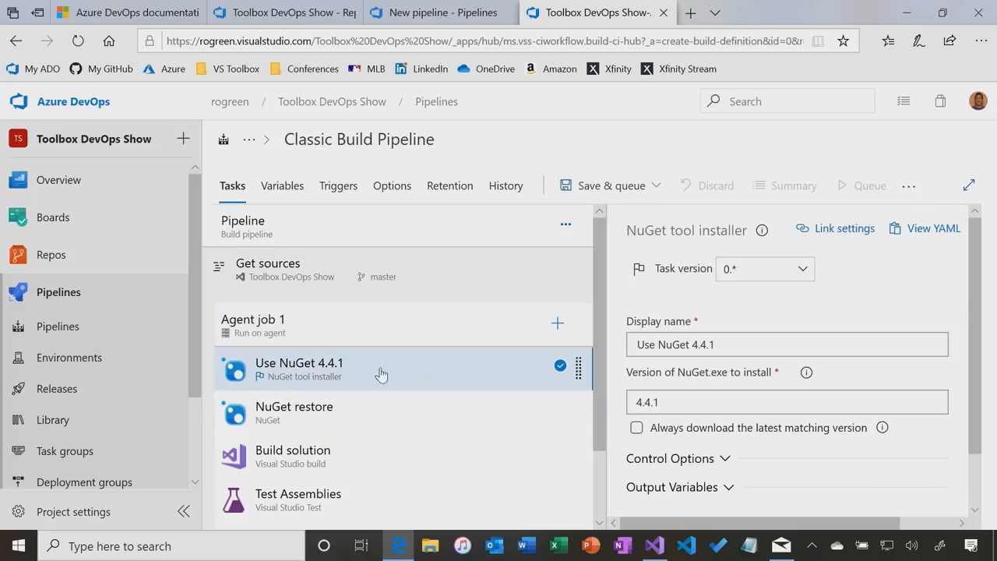
click(316, 421)
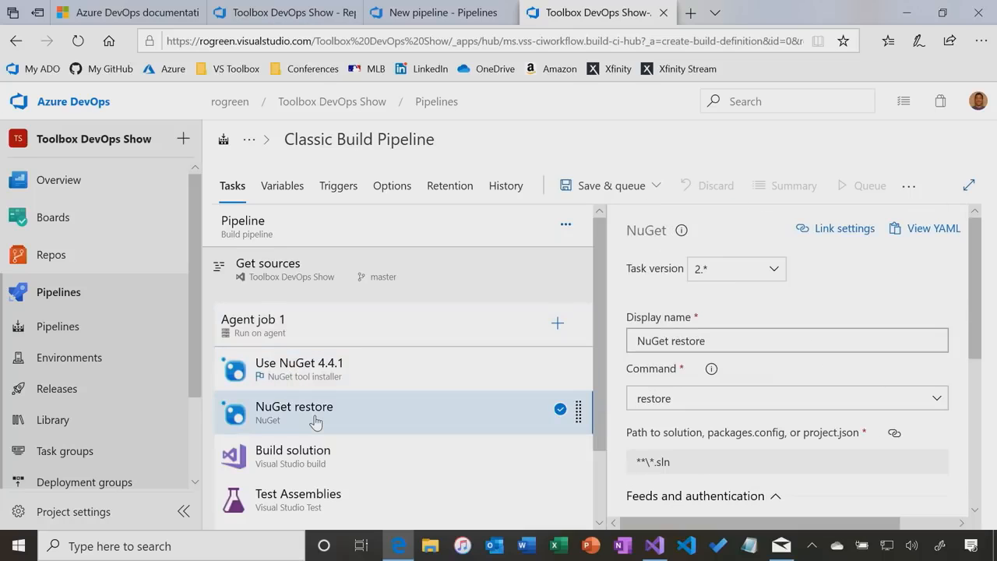
View the NuGet tasks in the YAML, and examine the classic pipeline's Build solution task and its pipeline variables
click(425, 14)
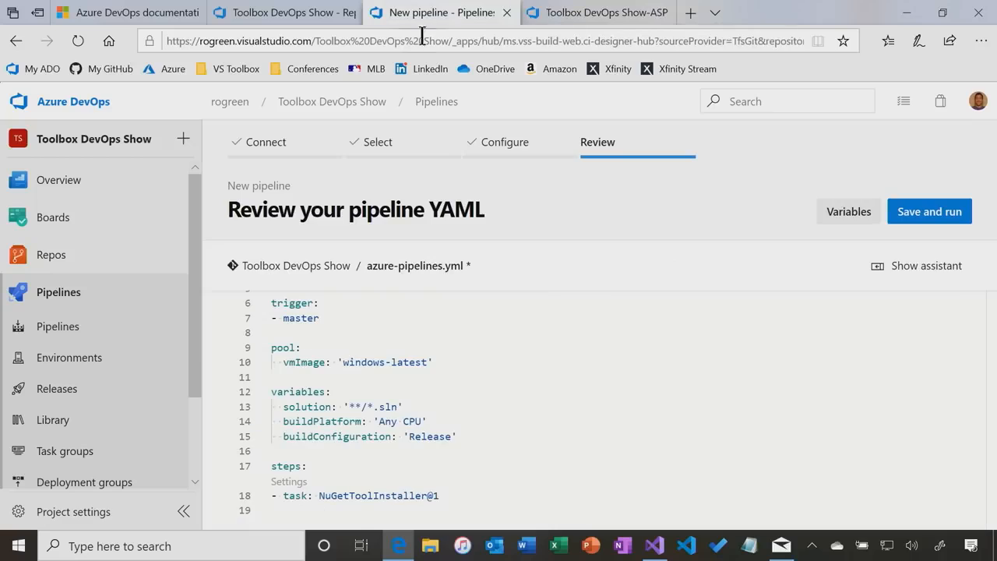
scroll(495, 358, down, 2)
scroll(496, 395, down, 1)
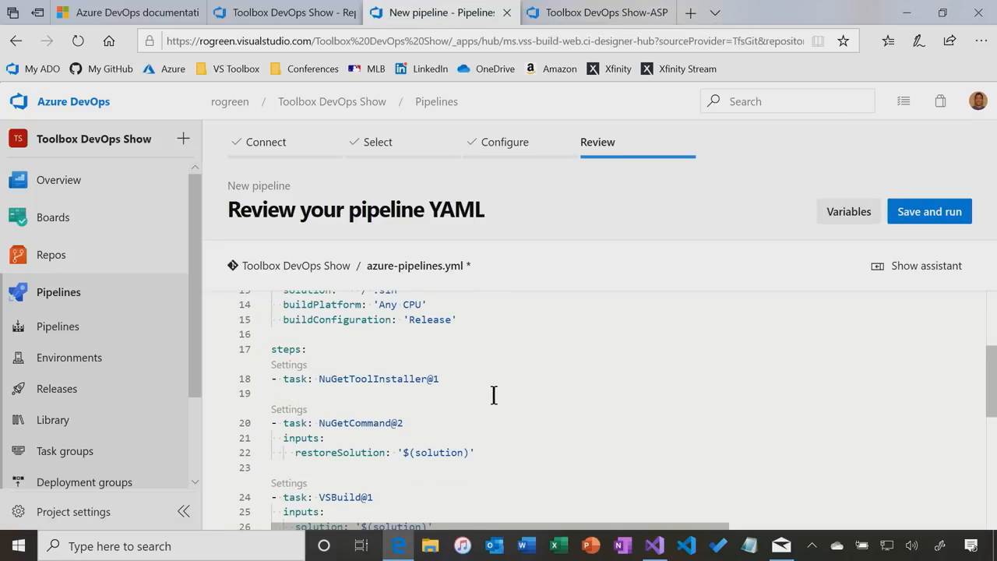
scroll(433, 415, down, 1)
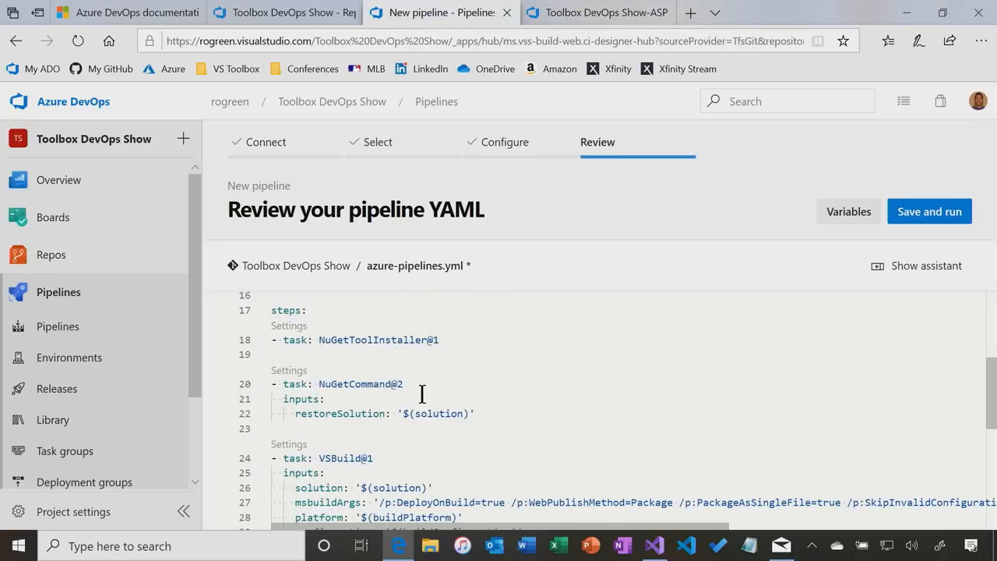
click(593, 15)
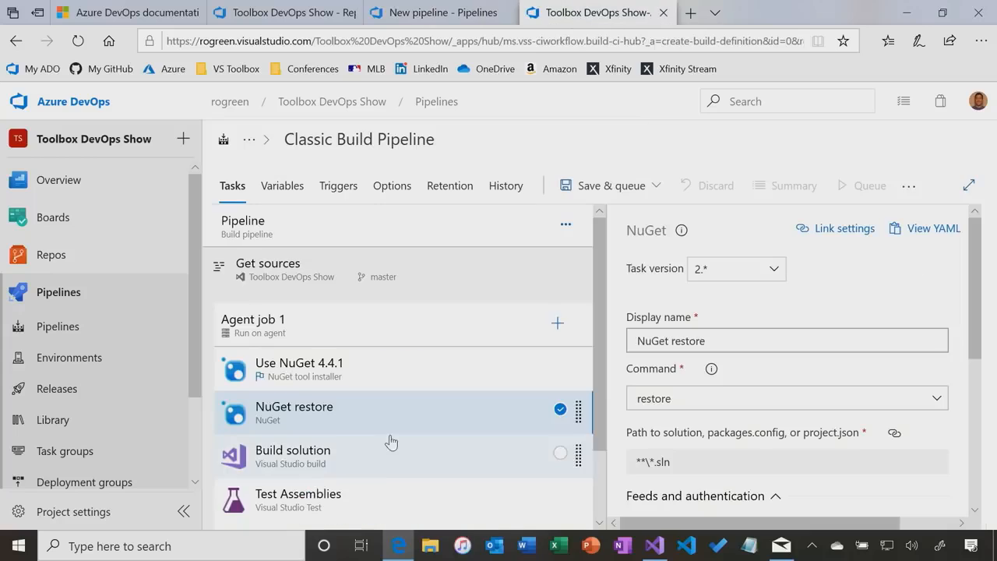
scroll(391, 443, down, 1)
click(293, 366)
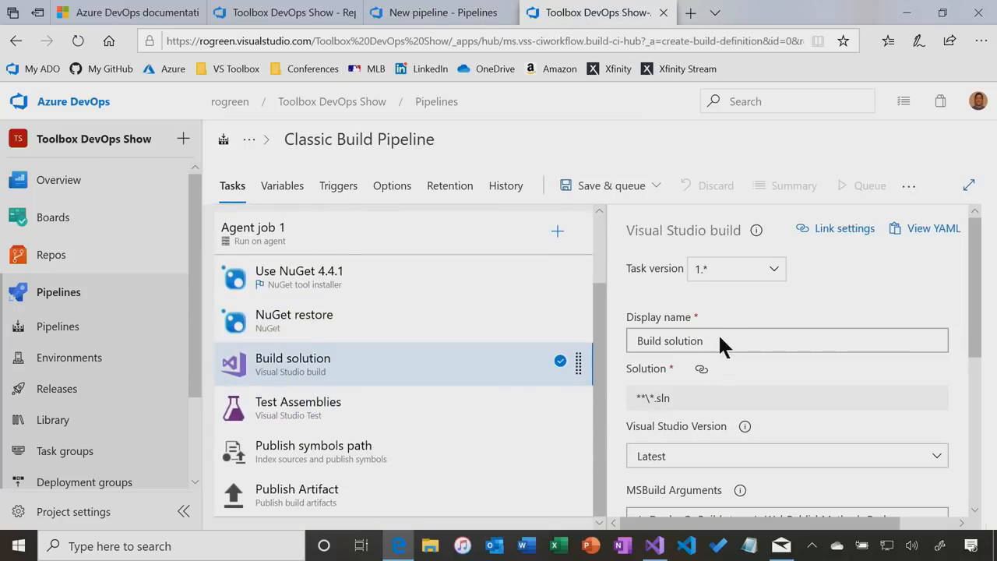
scroll(678, 339, down, 1)
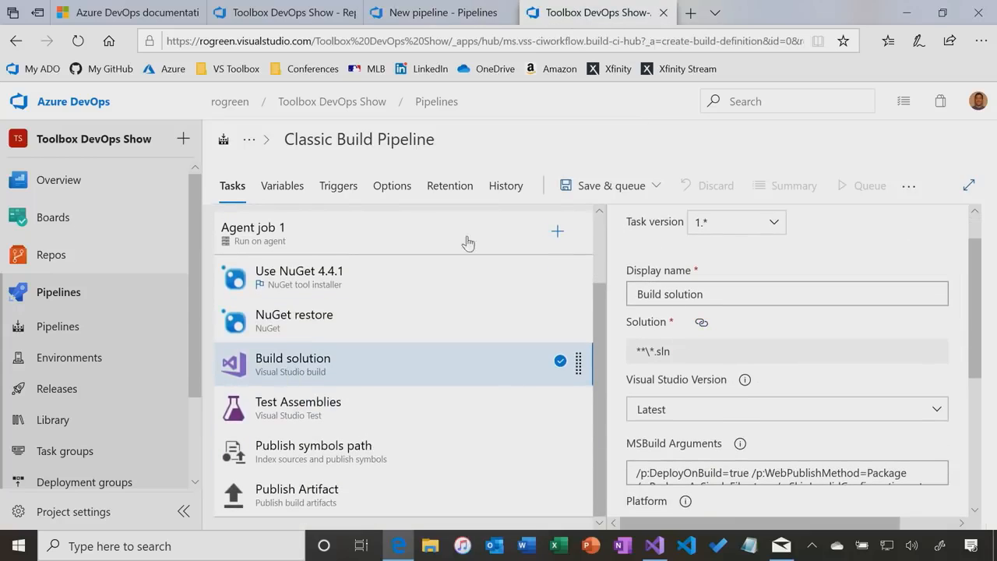
click(279, 194)
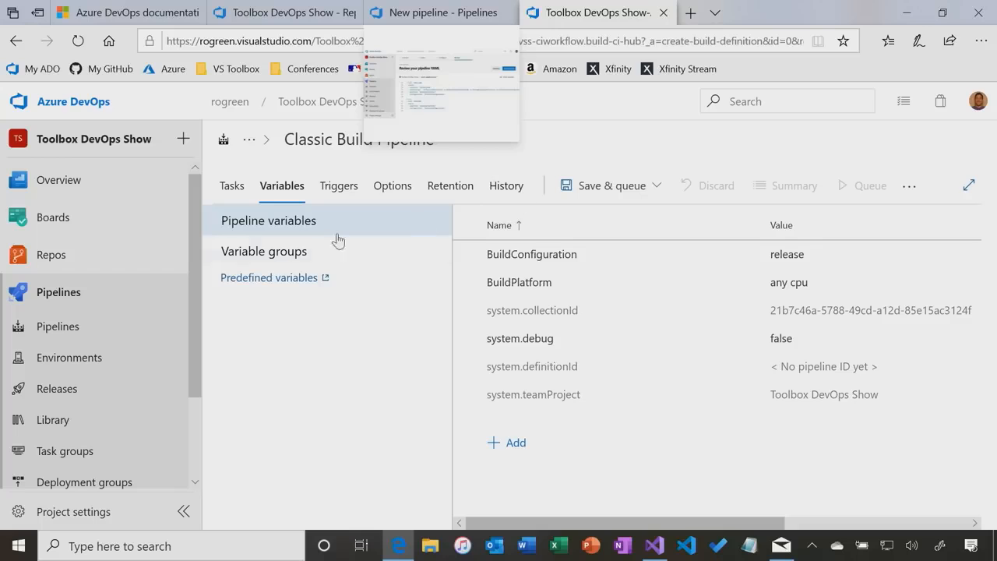
click(234, 187)
Compare the classic pipeline's Test Assemblies and Publish Artifact tasks with the tasks at the end of azure-pipelines.yml
scroll(383, 434, down, 1)
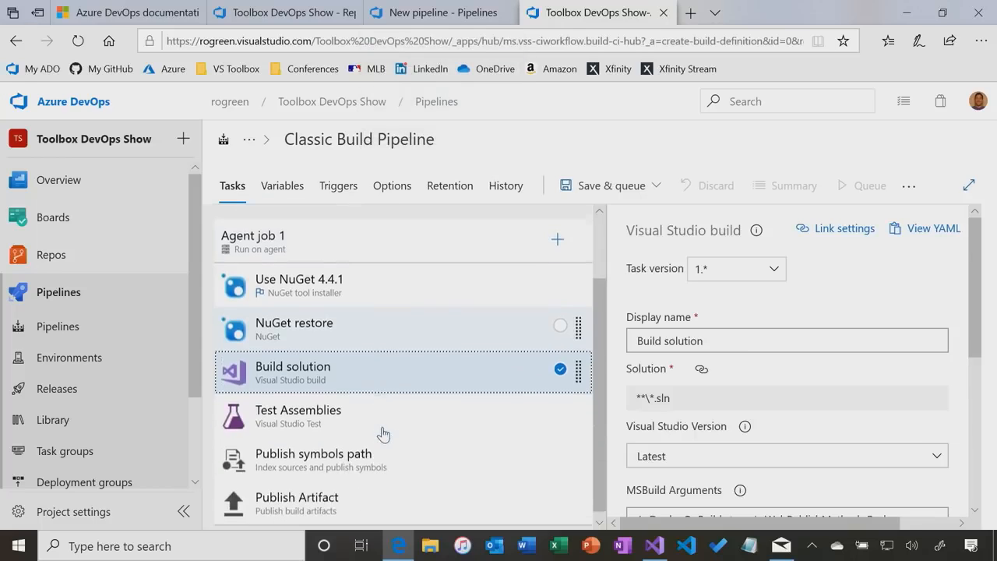
click(319, 418)
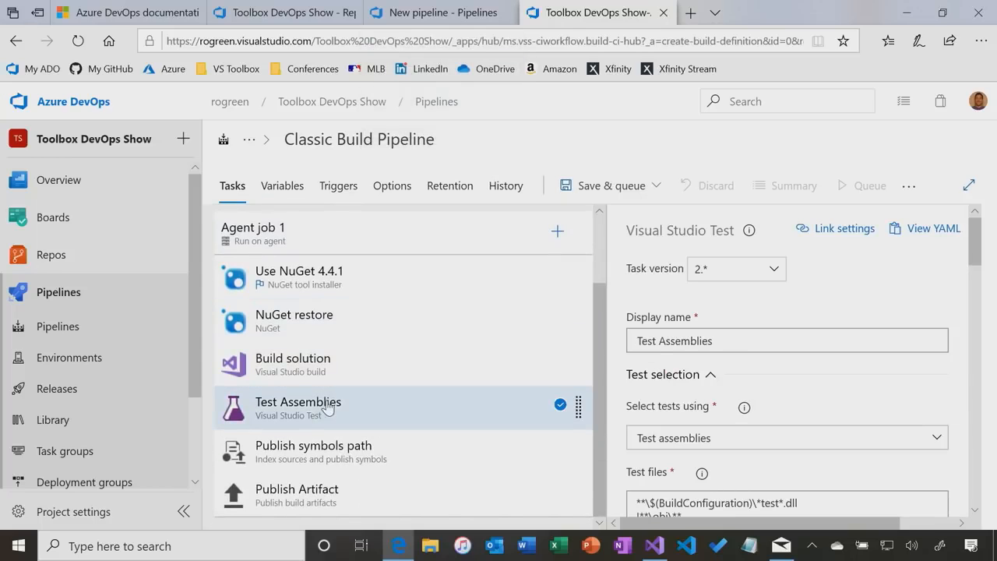
click(394, 23)
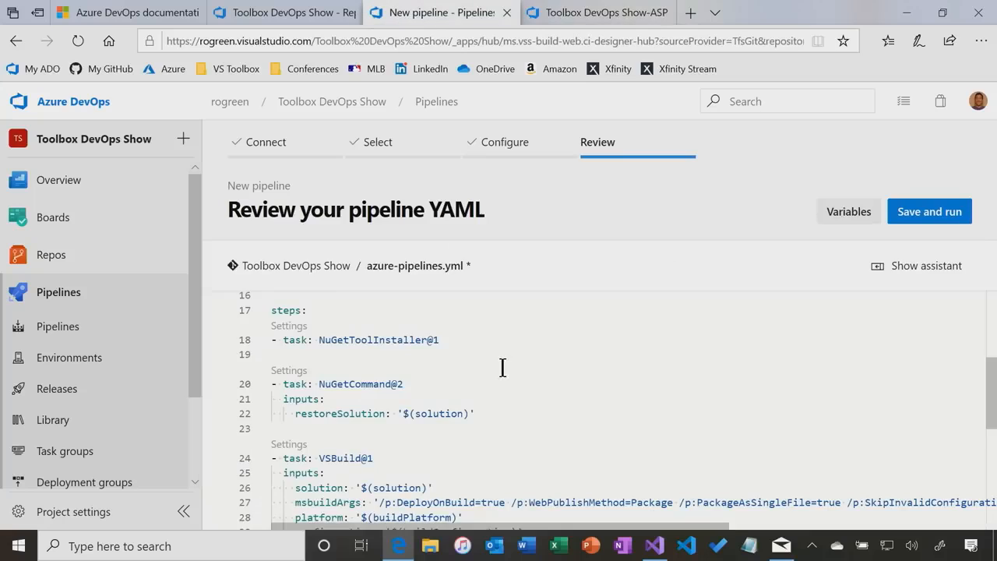
scroll(505, 369, down, 3)
scroll(366, 367, down, 2)
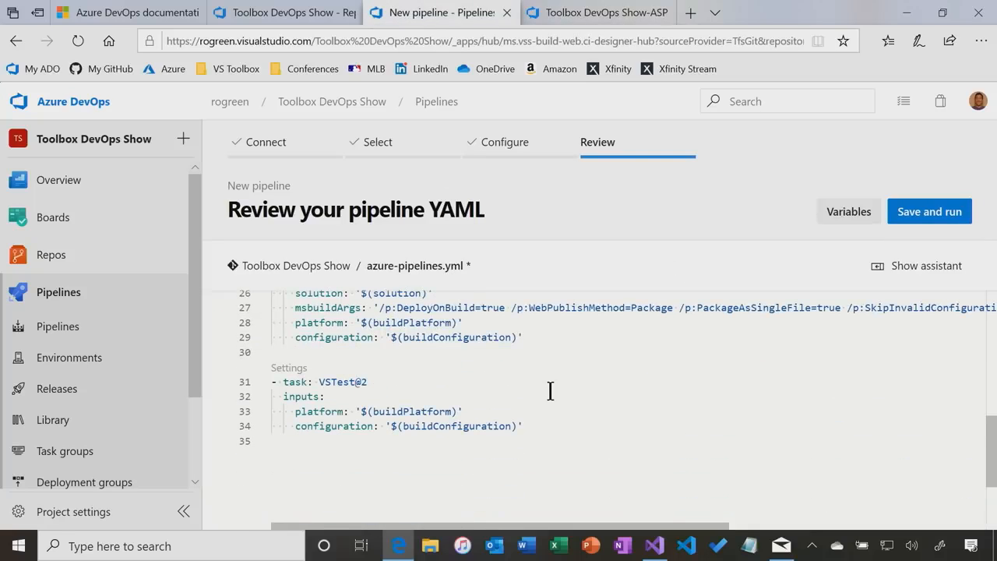
click(575, 22)
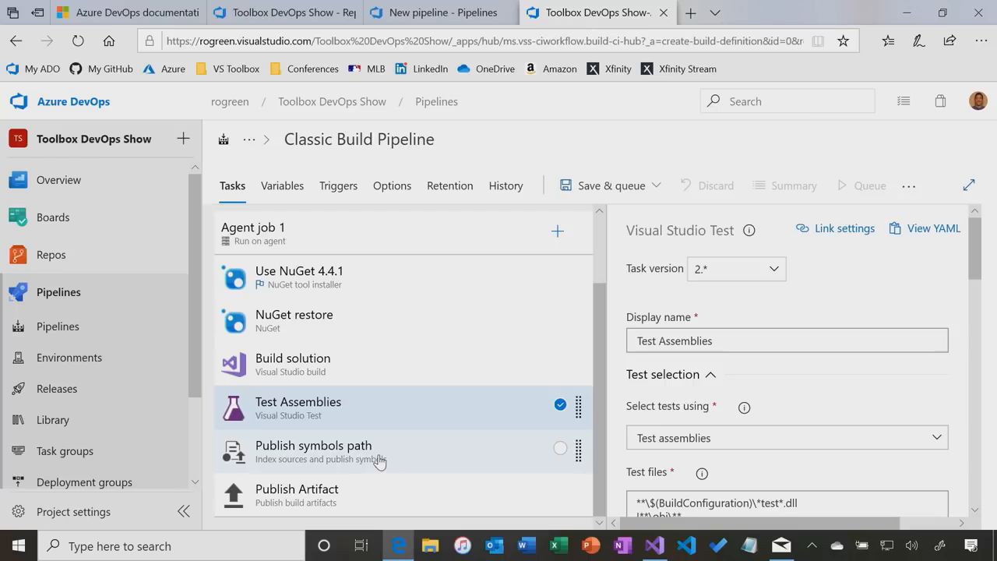
click(323, 506)
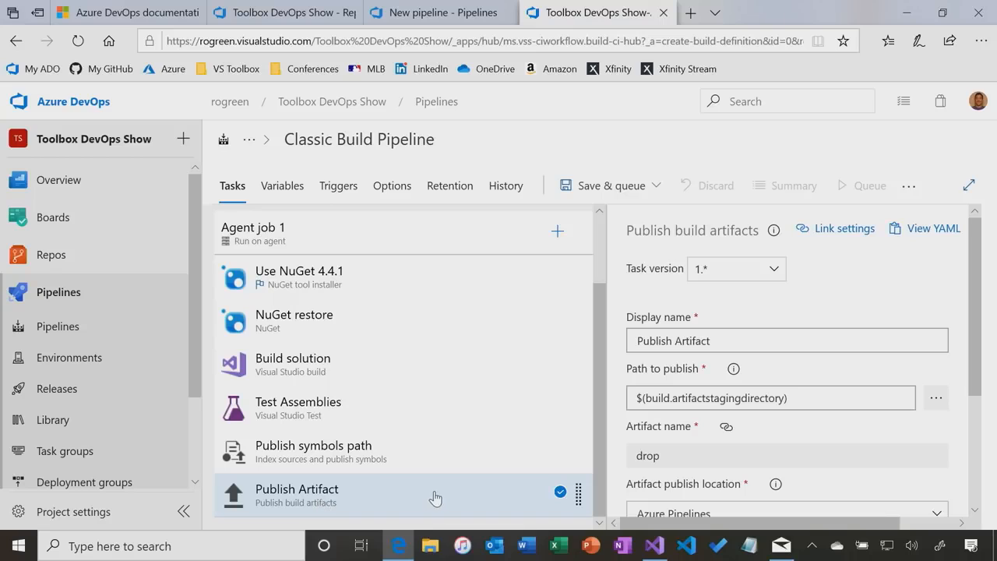
click(399, 14)
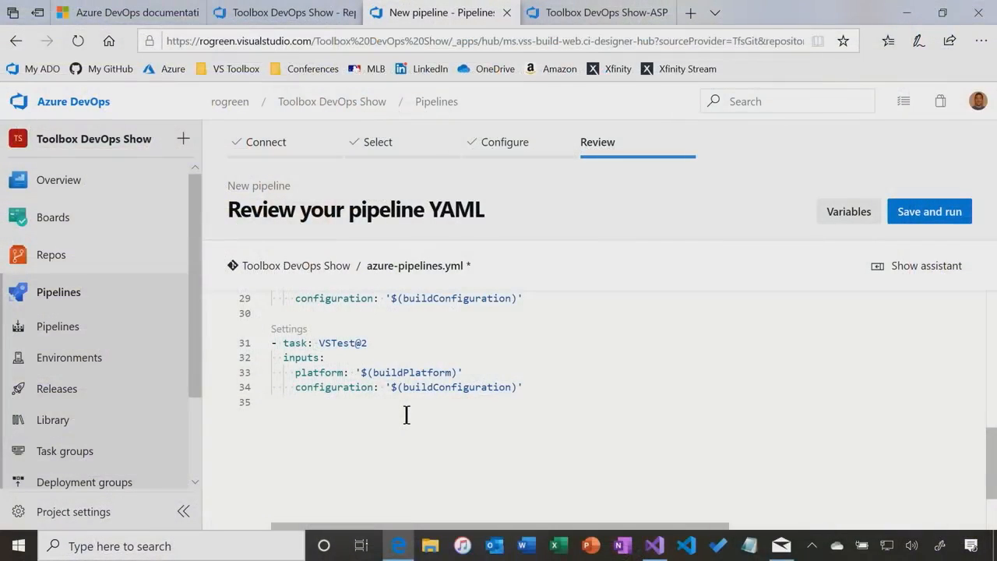
View the YAML of the classic pipeline's Publish Artifact task and copy its PublishBuildArtifacts@1 block without the comment and steps line
click(597, 19)
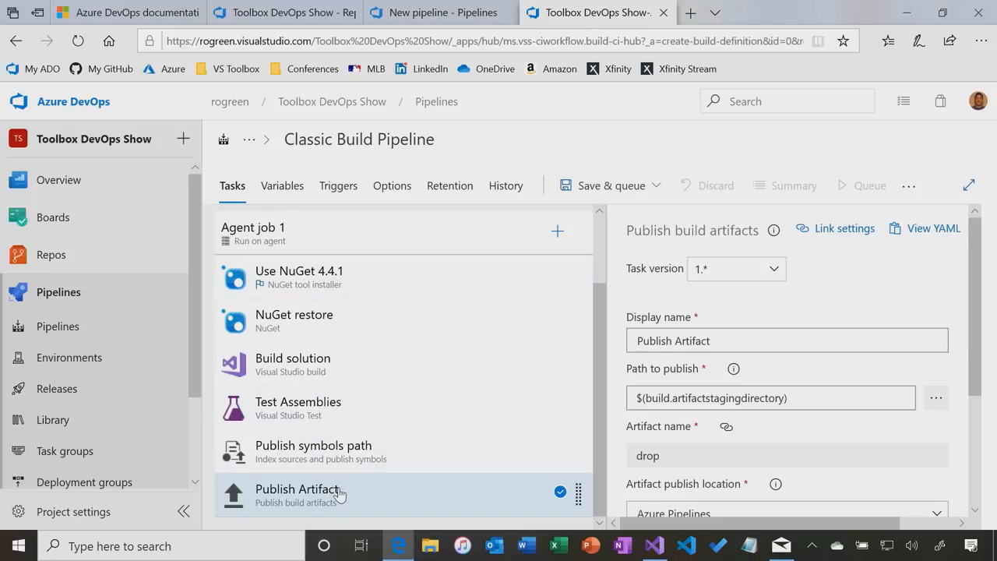
click(950, 230)
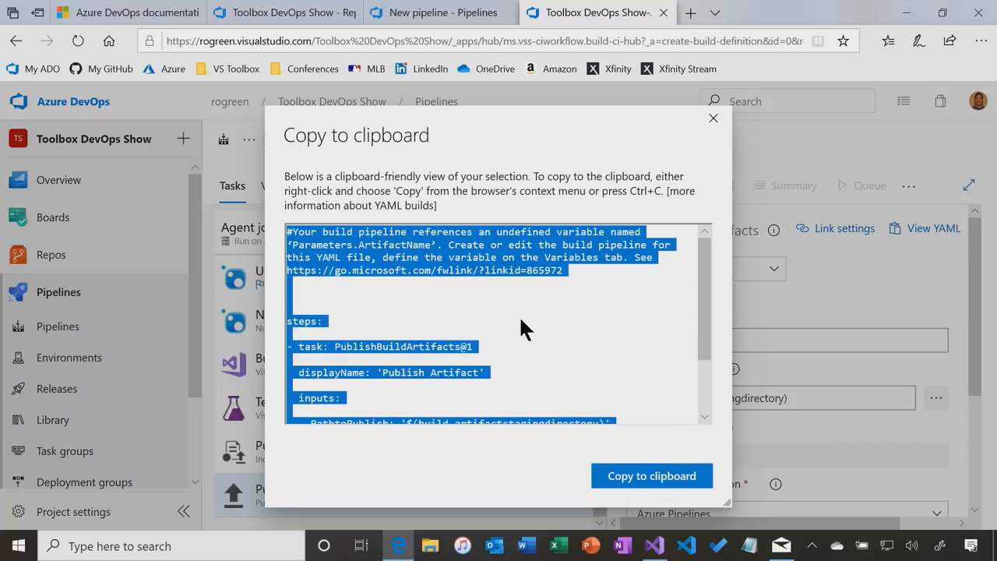
click(522, 320)
drag(287, 345, 490, 460)
key(ctrl+c)
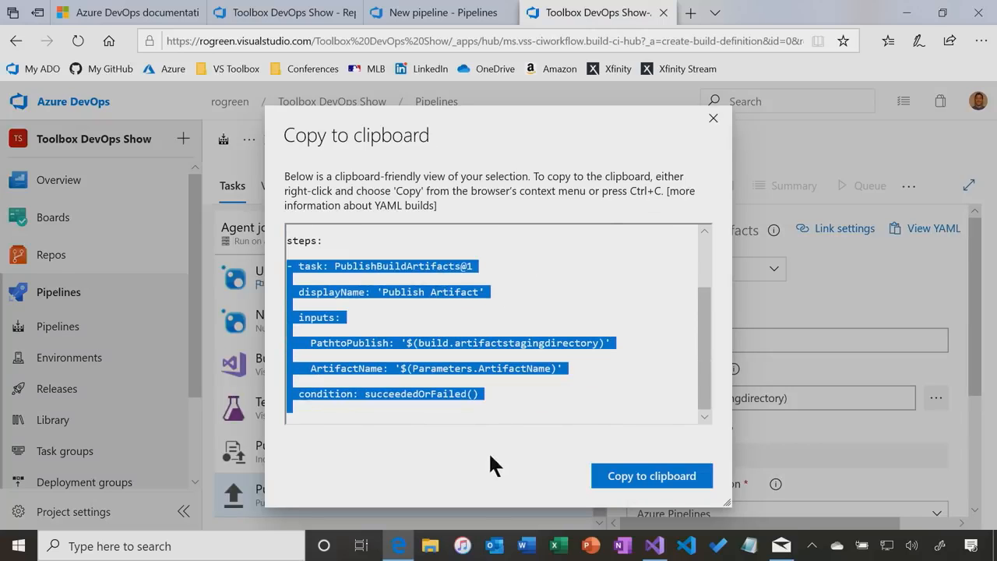
key(Escape)
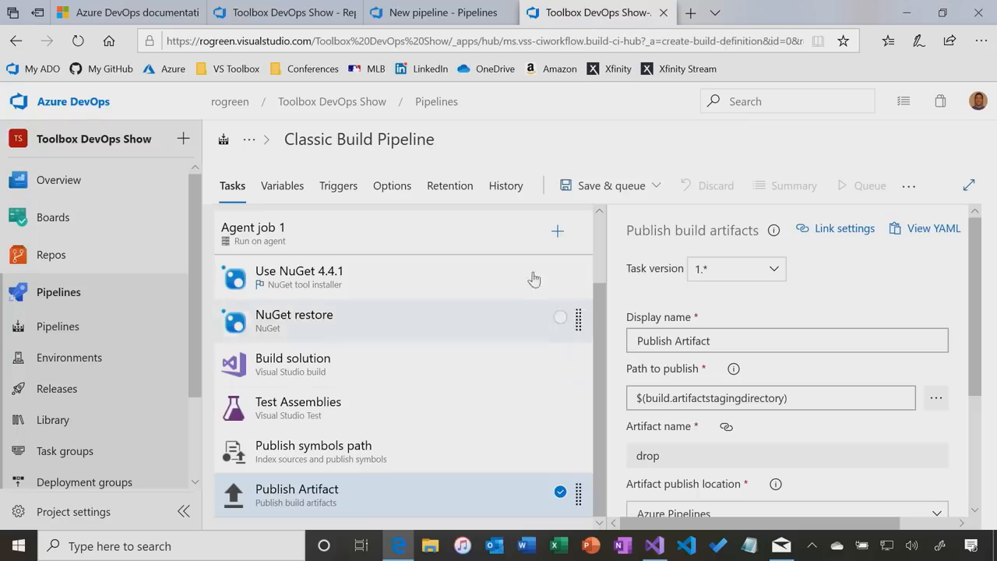
Paste the copied PublishBuildArtifacts@1 task after the VSTest@2 task at the end of azure-pipelines.yml
click(438, 13)
click(344, 372)
key(ctrl+v)
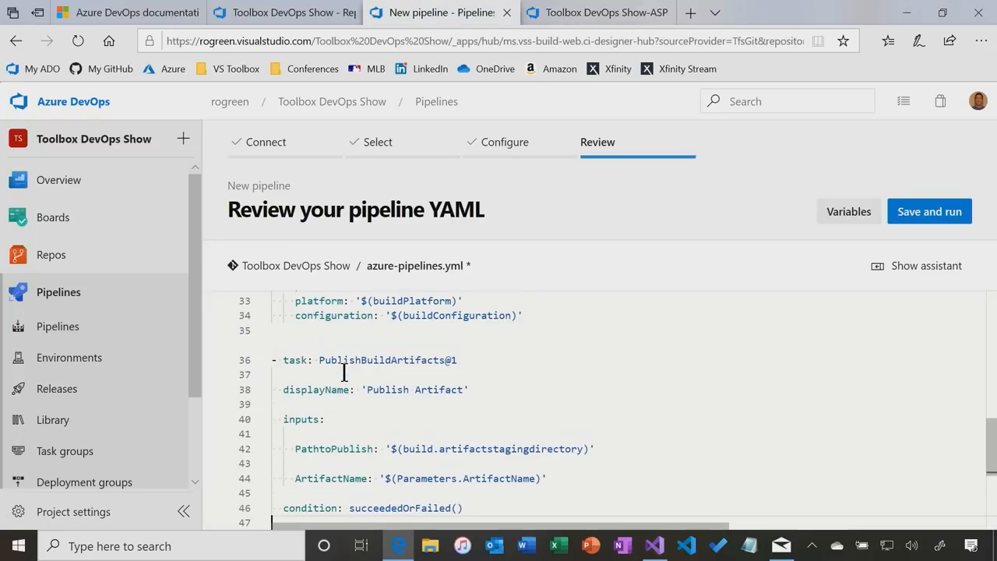
Remove the blank lines between the PublishBuildArtifacts@1 task's entries and add an empty line at the end of the file
click(344, 372)
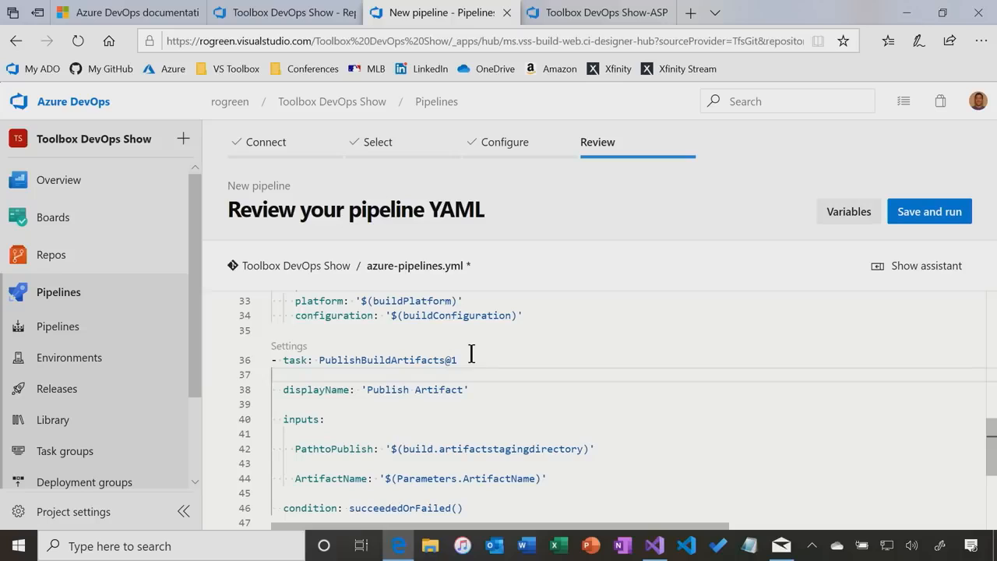
key(Delete)
key(Down)
key(Delete)
key(Down)
key(Delete)
key(Down)
key(Delete)
key(Down)
key(Delete)
key(Down)
key(Return)
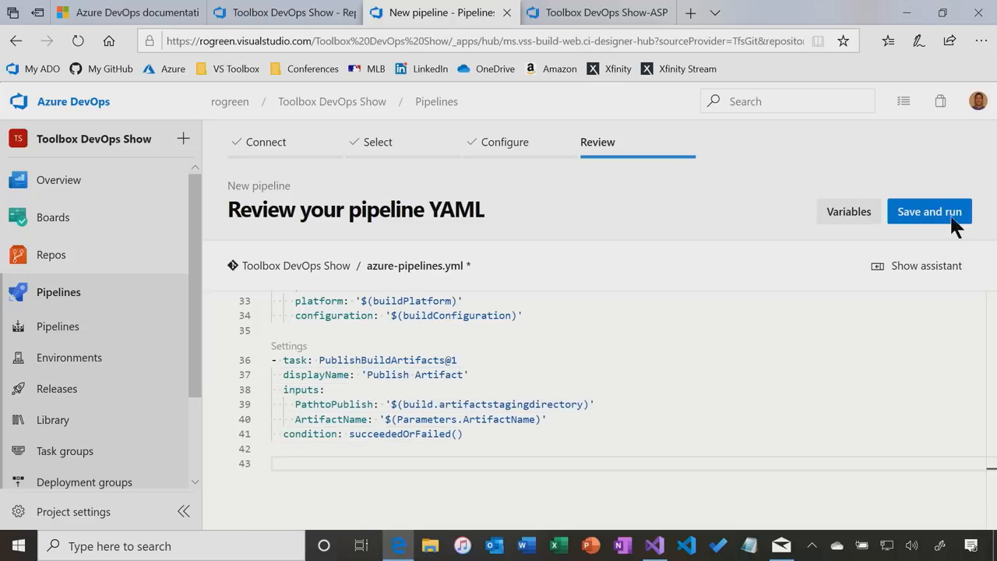
Show the YAML editor's task assistant and browse its task list for Publish build artifacts
click(932, 267)
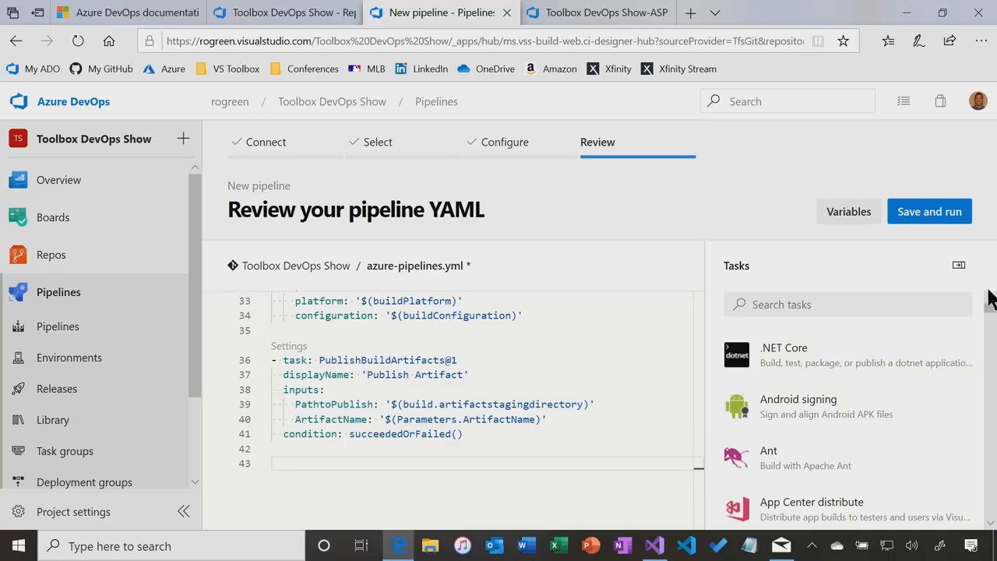
scroll(994, 319, down, 2)
scroll(995, 322, down, 10)
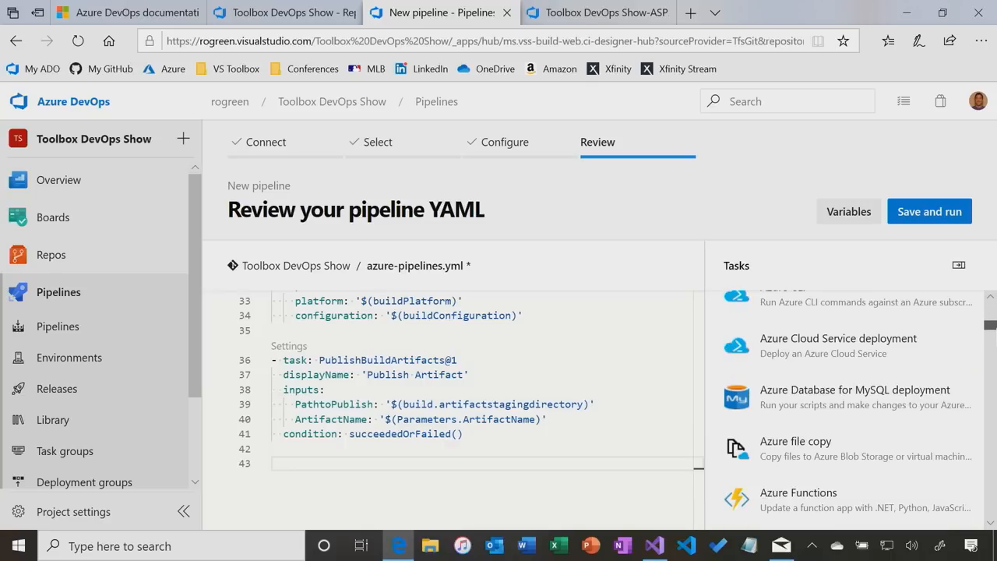
scroll(857, 374, down, 15)
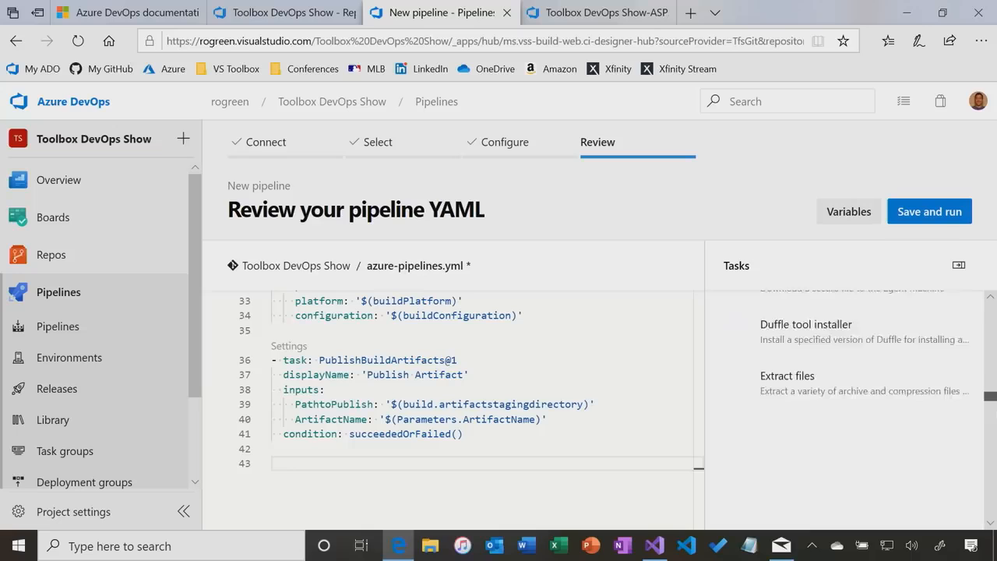
scroll(824, 461, down, 10)
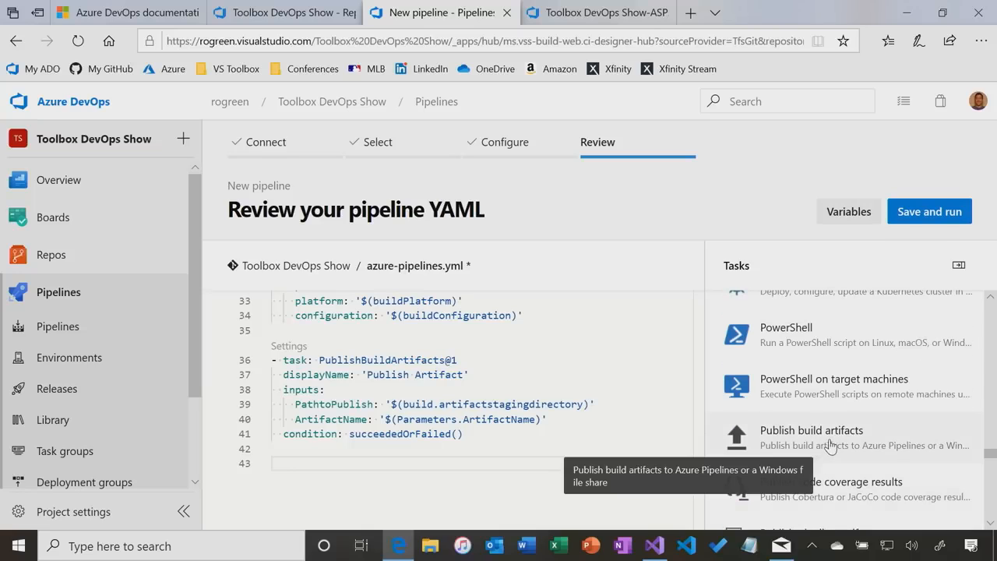
Insert a Publish build artifacts task from the assistant with path $(Build.ArtifactStagingDirectory), artifact name drop and publish location Azure Pipelines
double_click(832, 445)
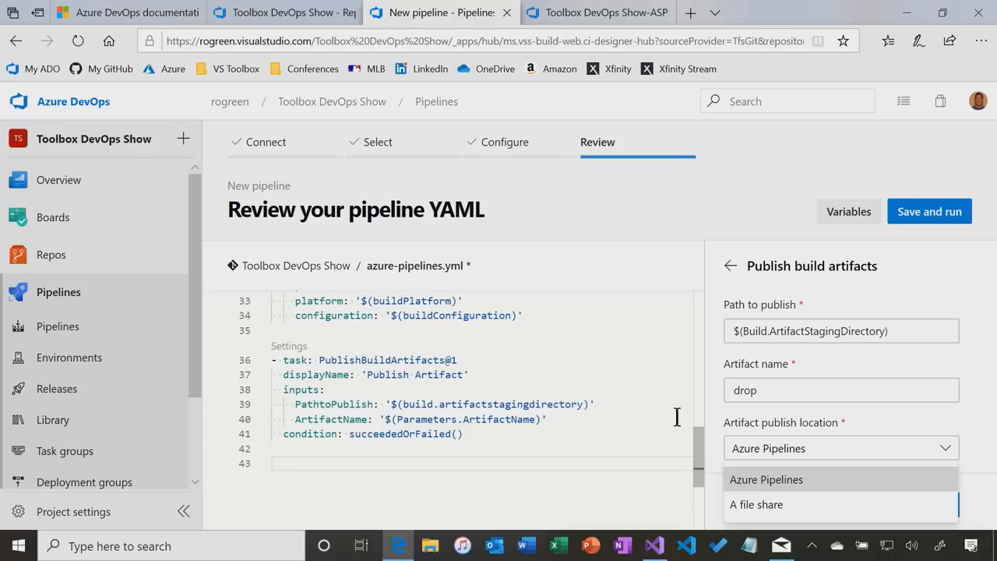
click(974, 464)
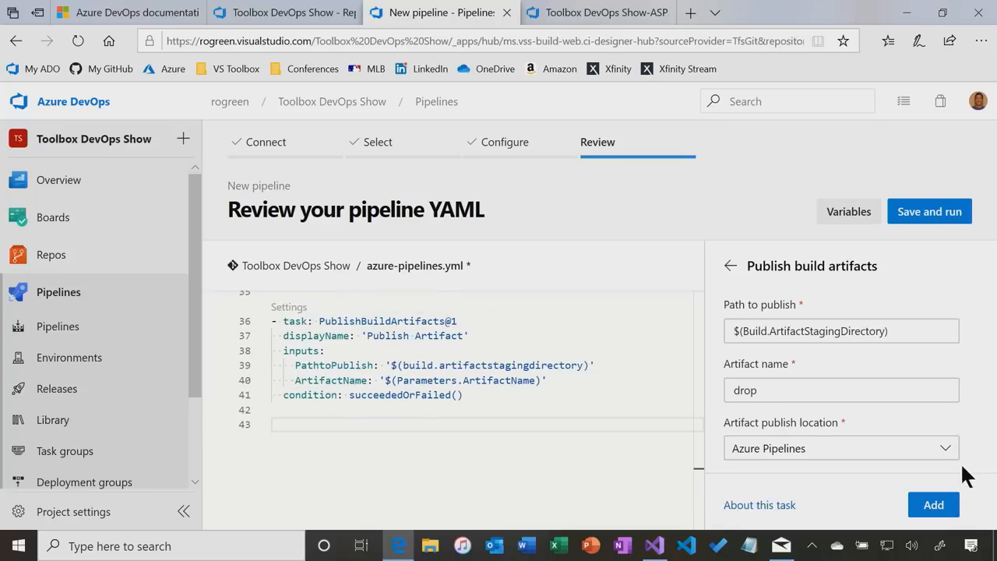
click(934, 505)
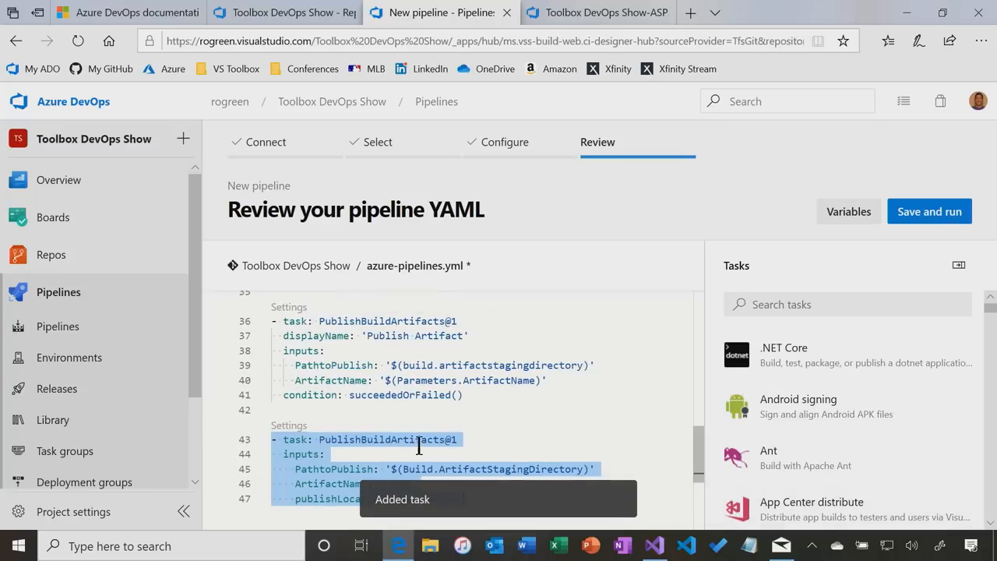
Delete the second PublishBuildArtifacts@1 block, with artifact name drop, from the end of azure-pipelines.yml
click(578, 414)
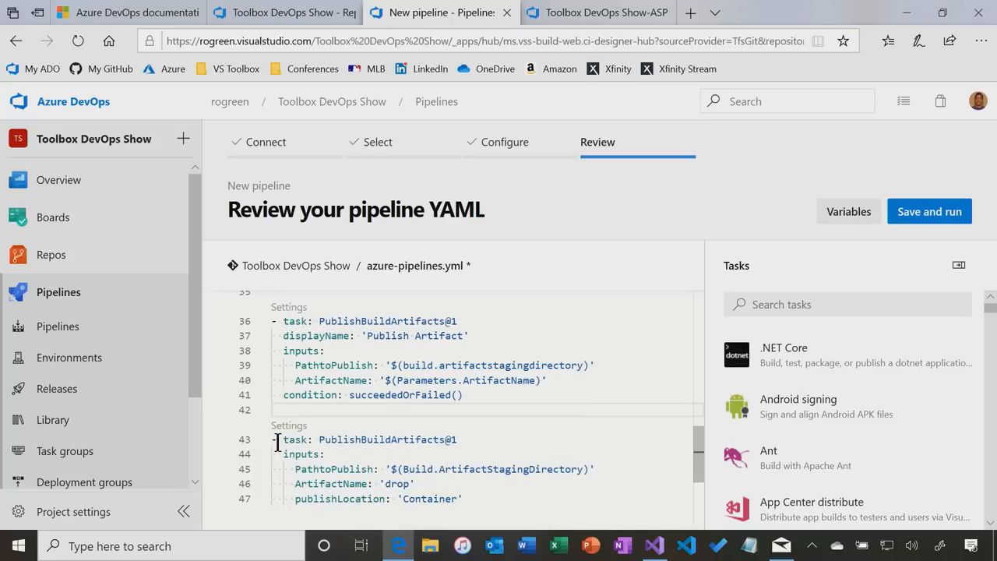
drag(493, 499, 233, 425)
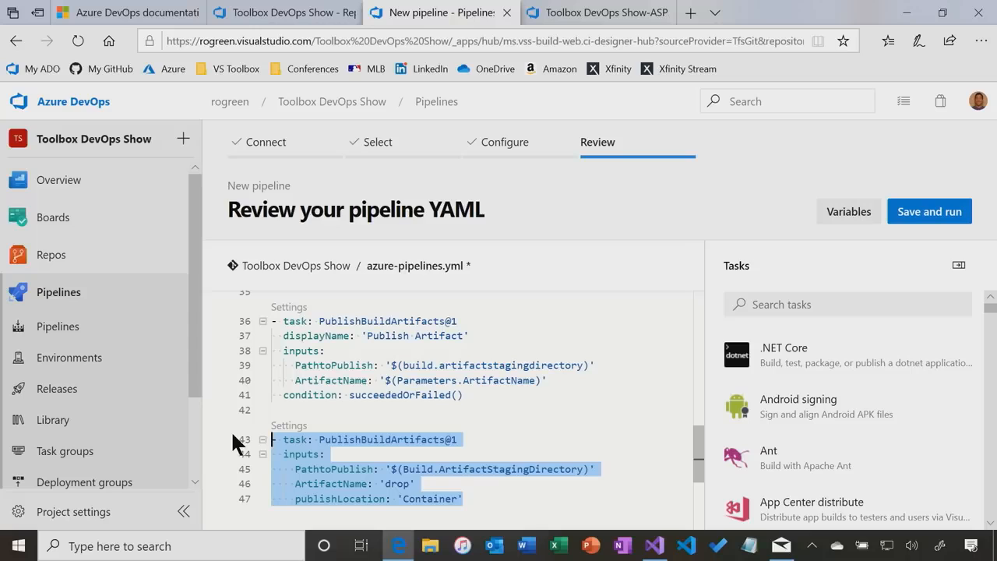
key(Delete)
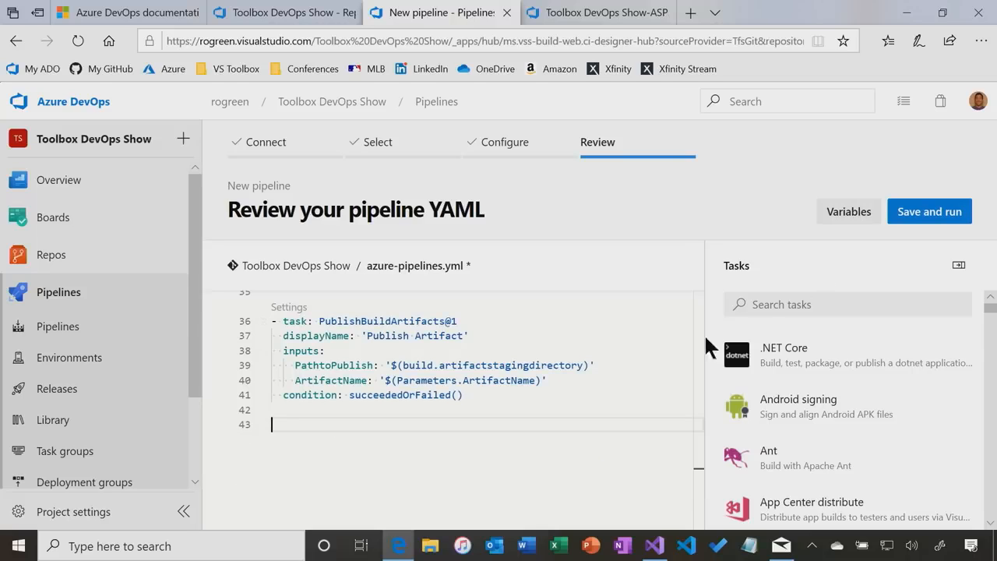
Enable continuous integration on the master branch for the Classic Build Pipeline and save the pipeline
scroll(613, 383, up, 3)
drag(704, 443, 703, 318)
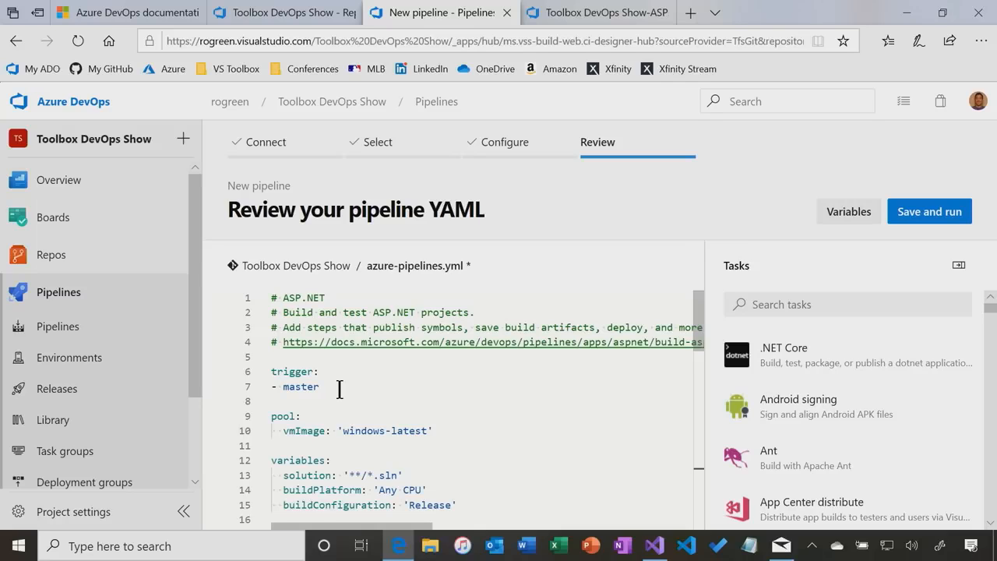
click(577, 10)
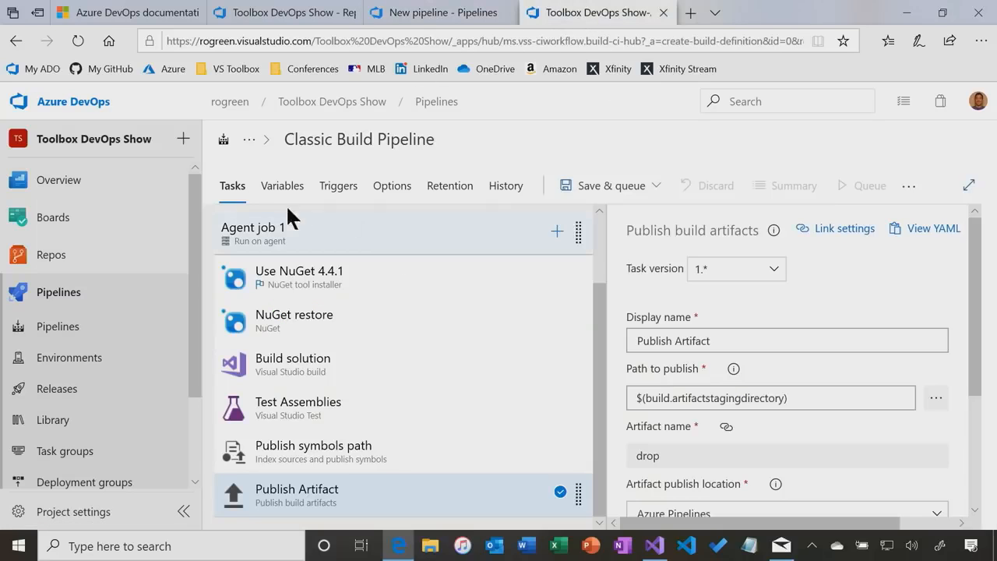
click(354, 187)
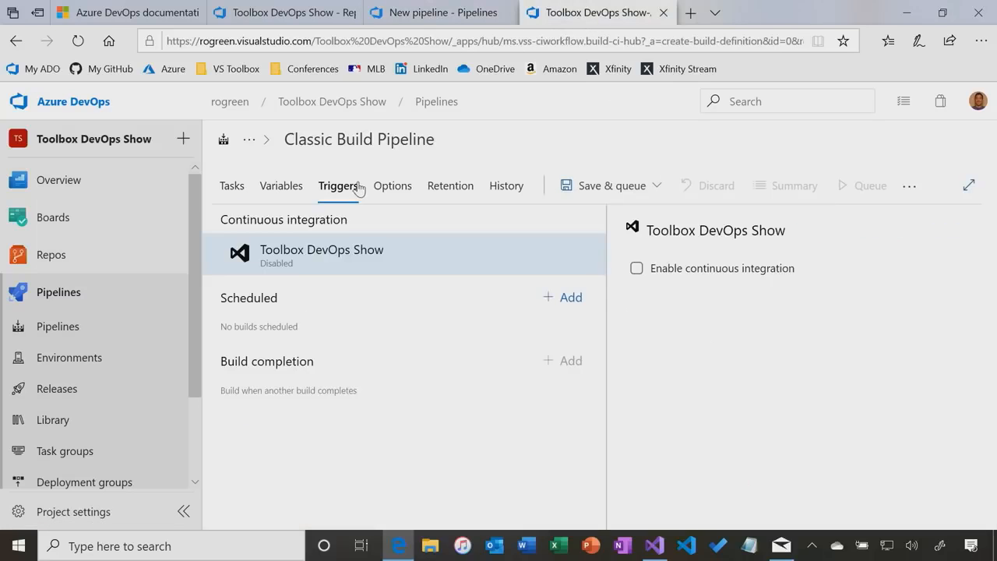
click(636, 269)
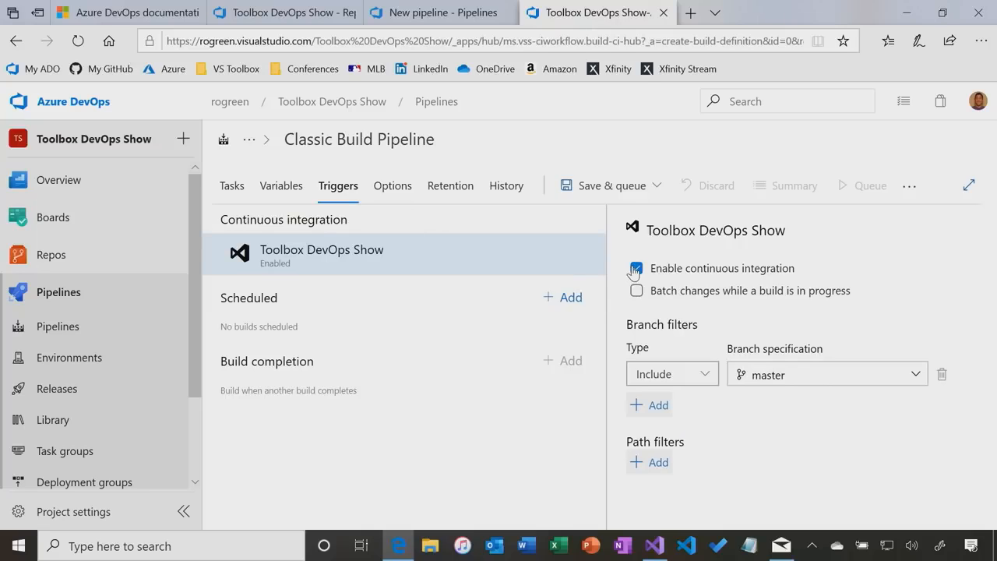
click(657, 187)
click(574, 241)
click(570, 395)
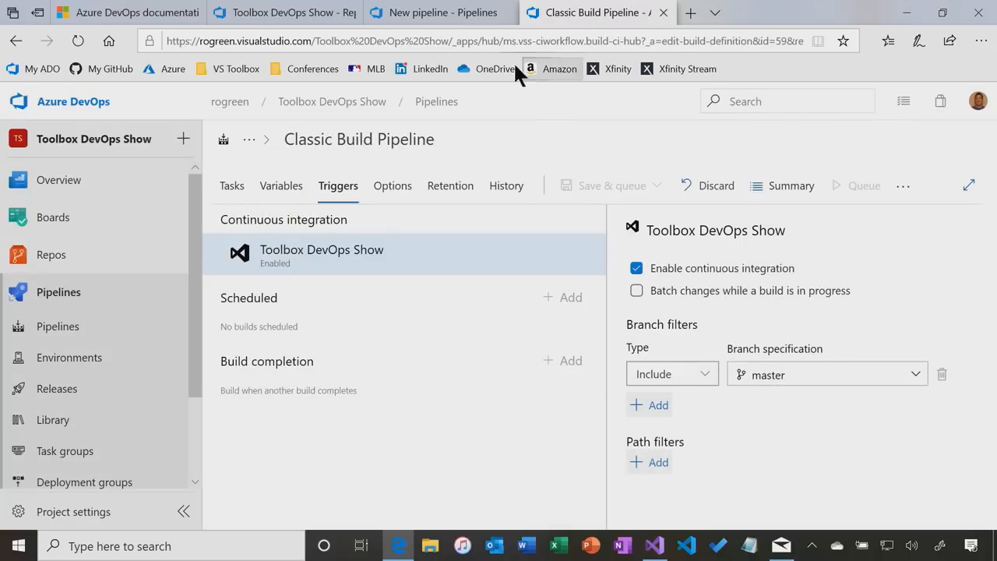
Return to the new YAML pipeline, hide the task assistant, and save and run the pipeline
click(465, 22)
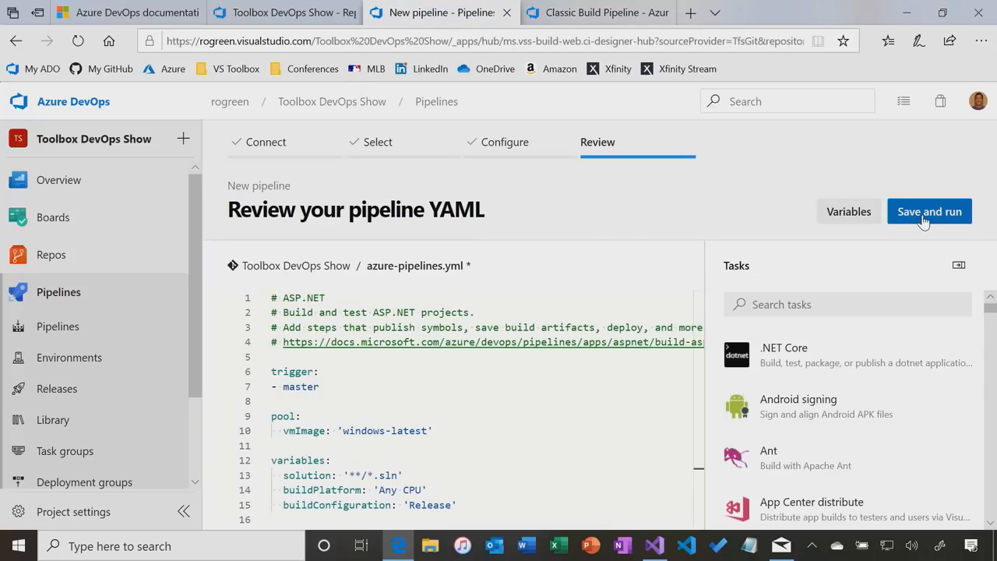
click(959, 265)
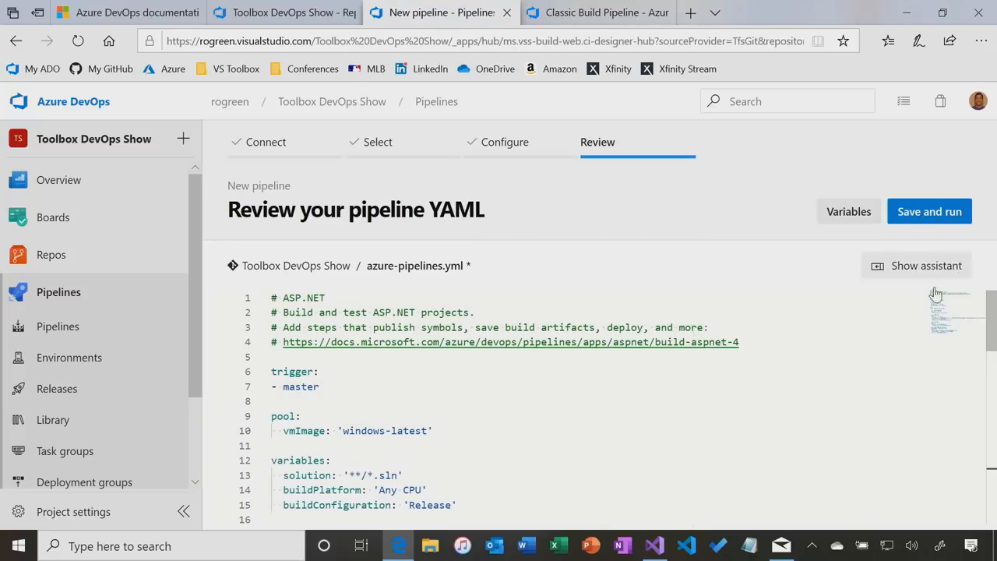
click(935, 216)
click(916, 497)
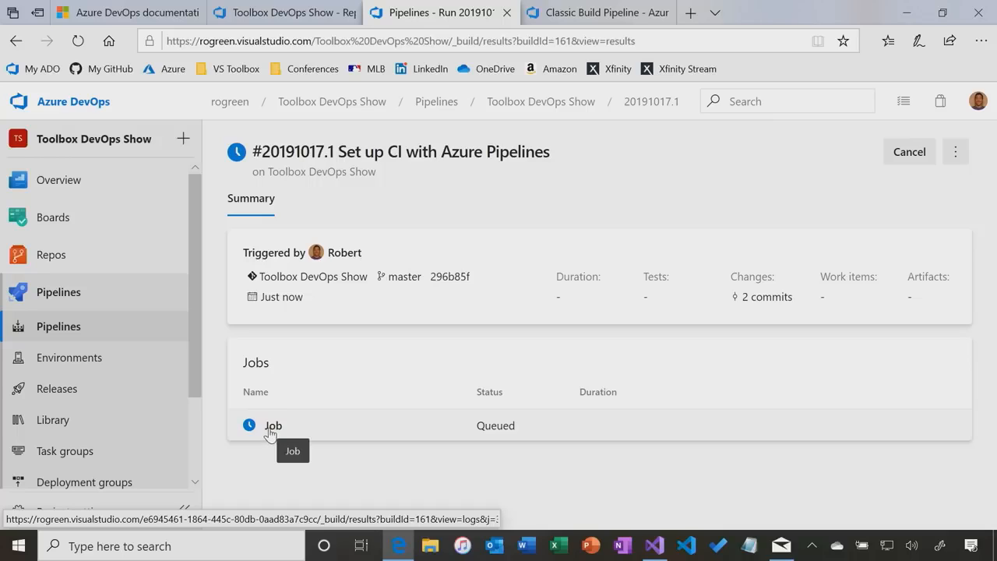
Open the run's job and examine its live log from job information and initialization through the checkout, NuGet and VSBuild steps
click(270, 427)
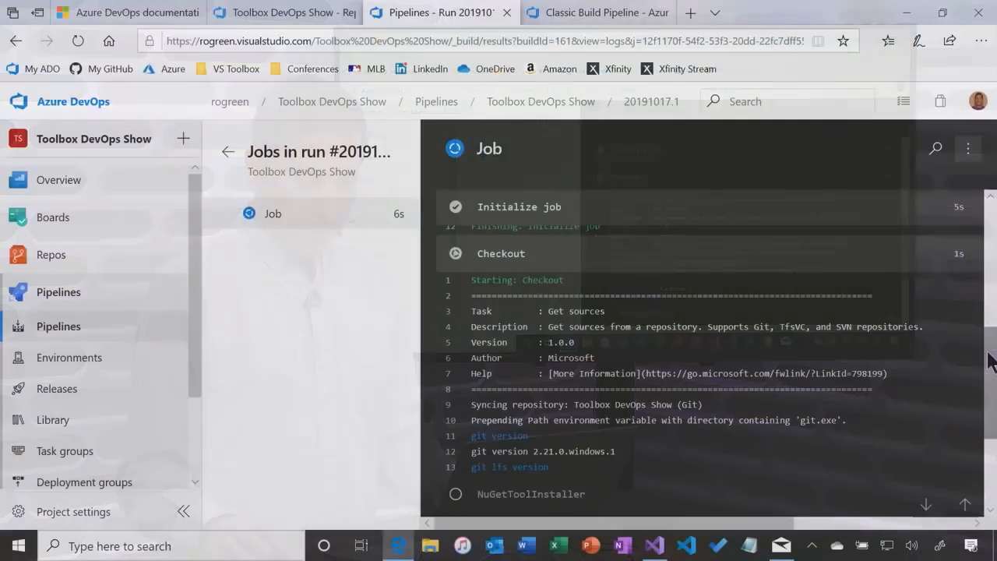
drag(986, 356, 988, 204)
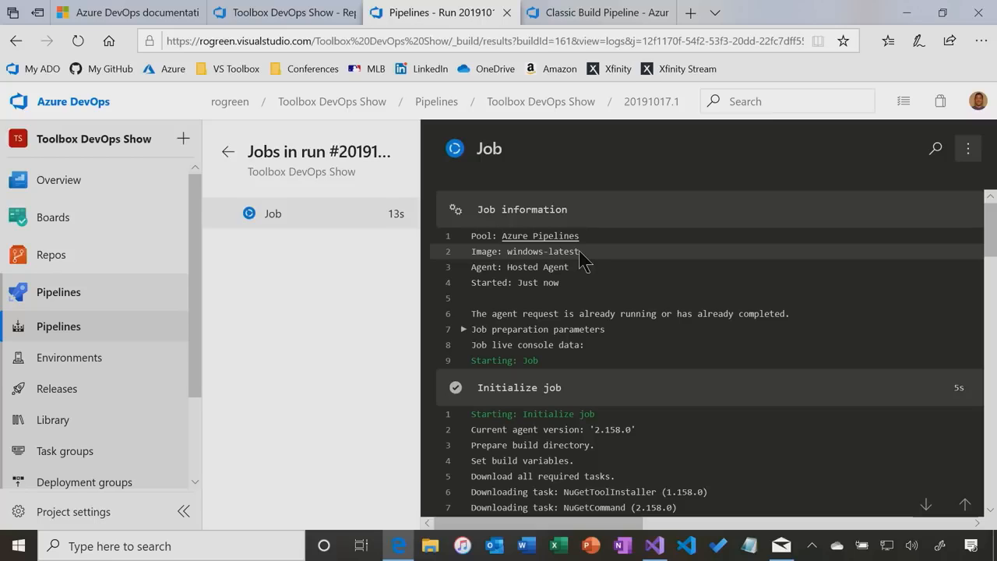
scroll(563, 323, down, 2)
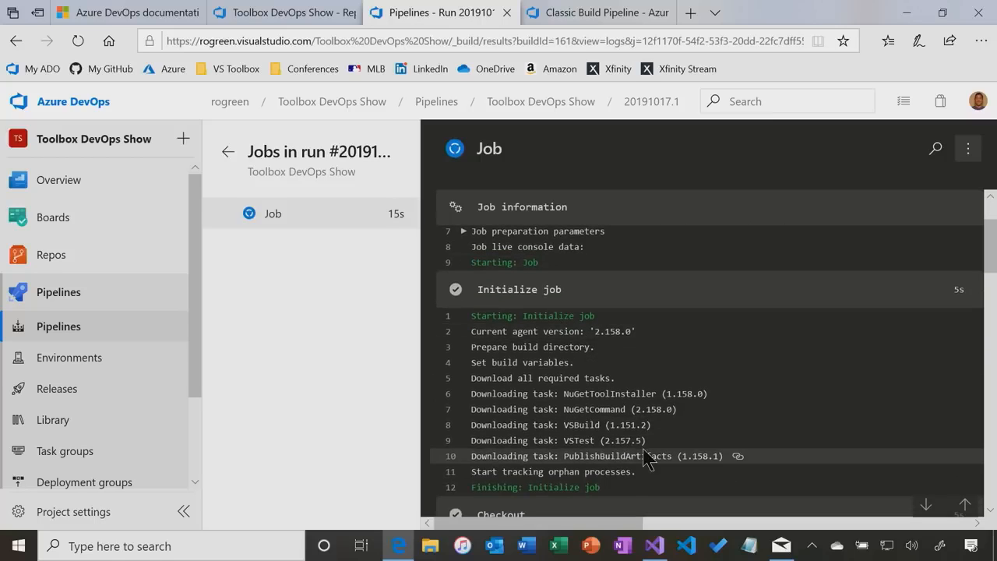
scroll(635, 390, down, 1)
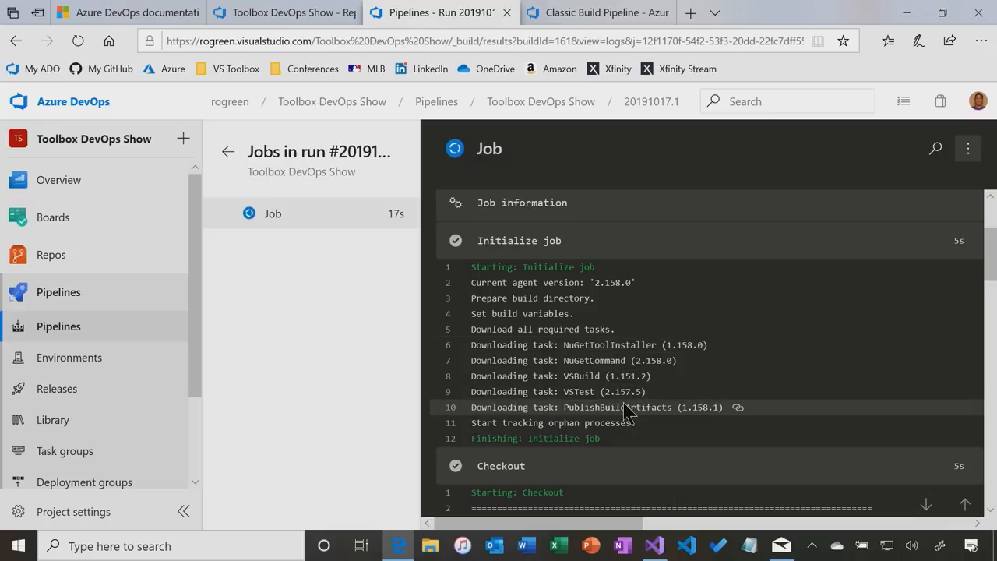
scroll(627, 410, down, 5)
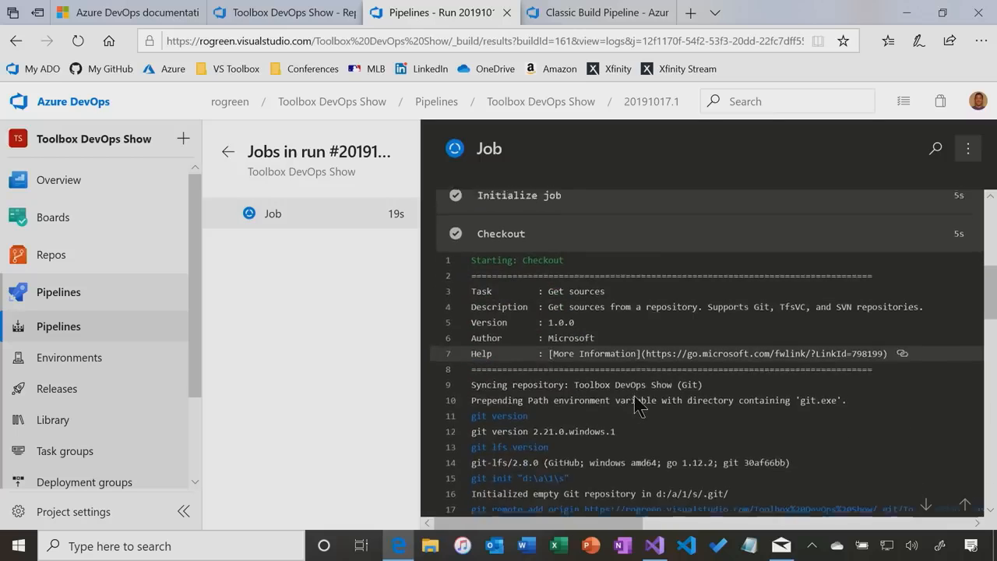
scroll(635, 405, down, 1)
scroll(635, 402, down, 9)
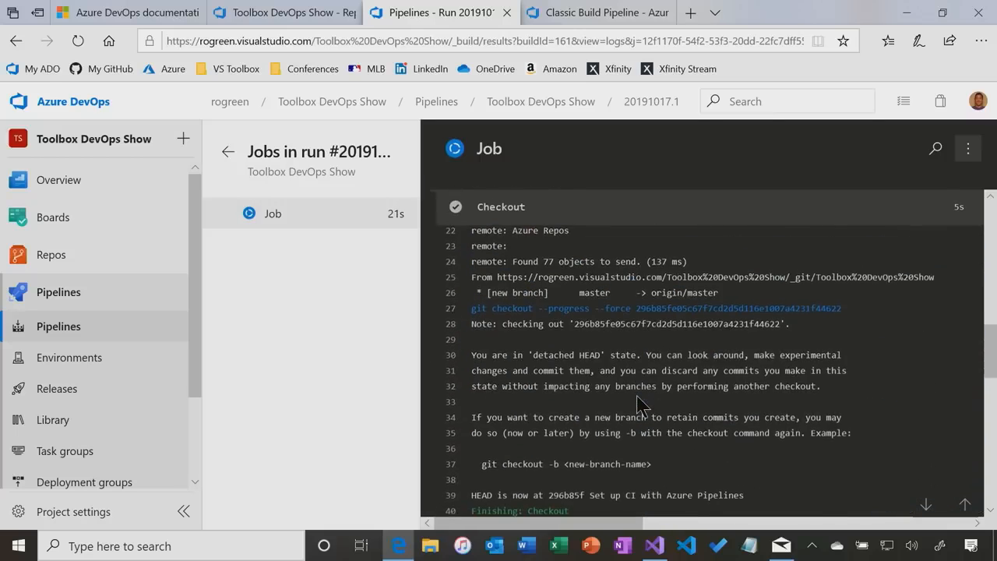
scroll(638, 401, down, 2)
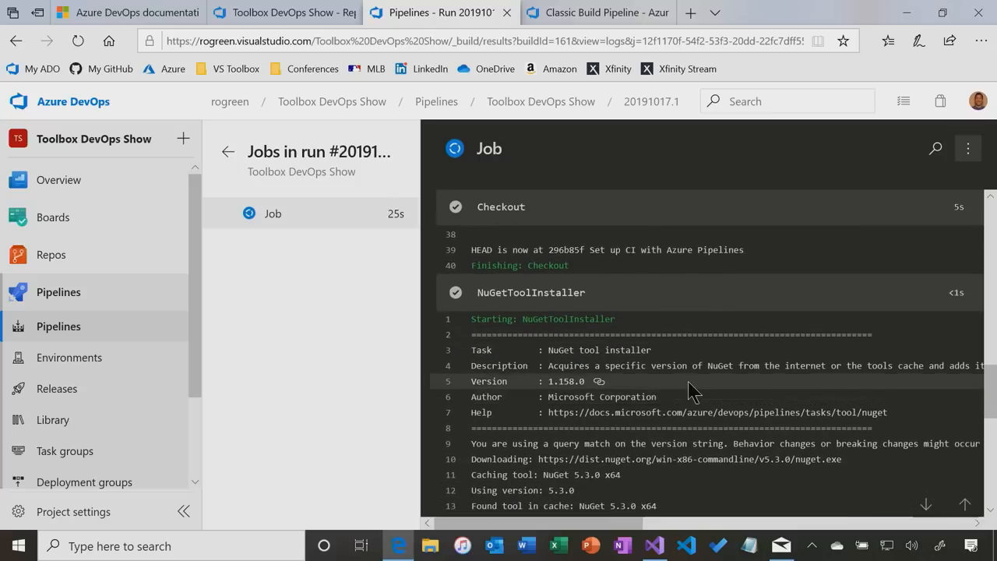
scroll(690, 390, down, 4)
scroll(691, 388, down, 2)
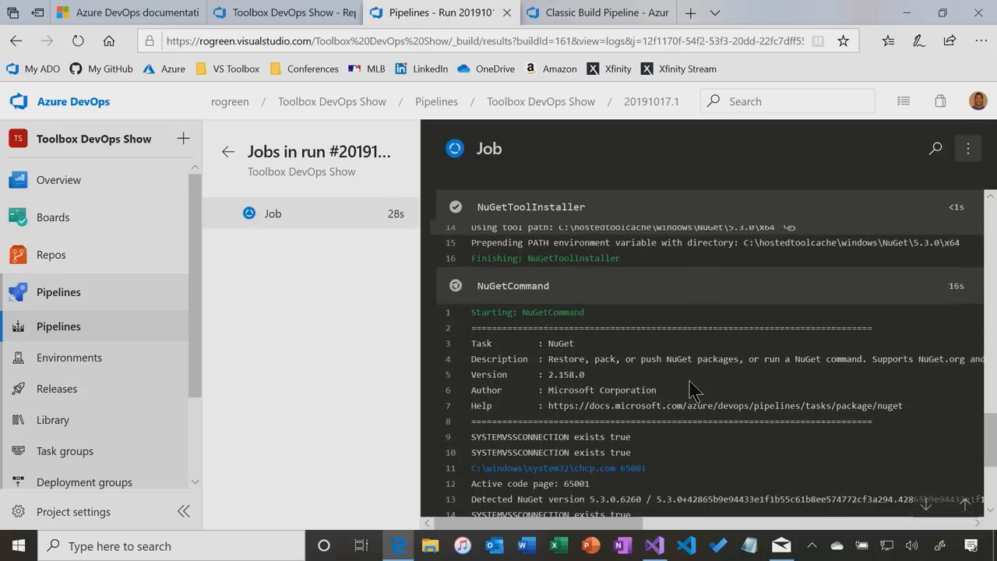
scroll(655, 403, down, 4)
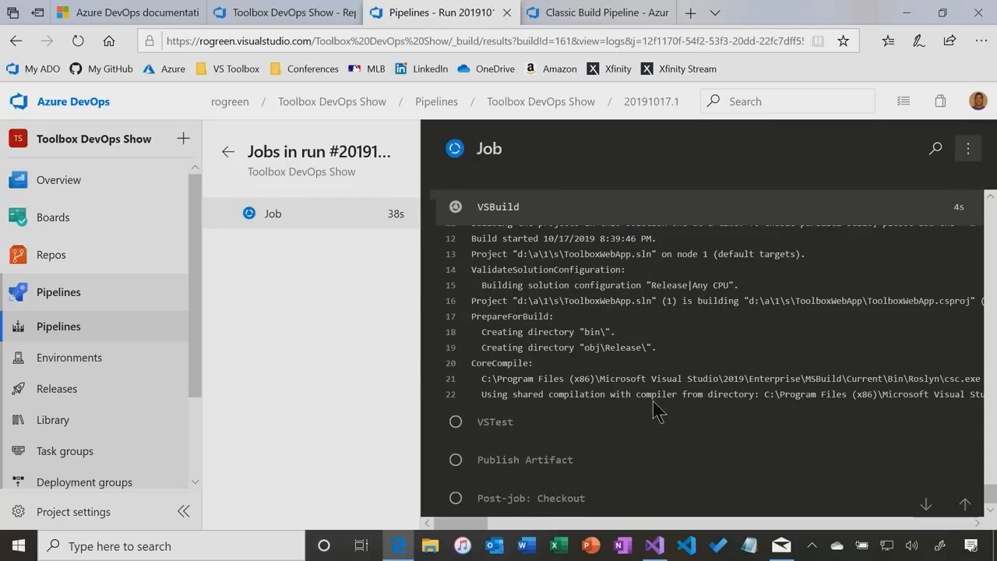
scroll(655, 412, up, 2)
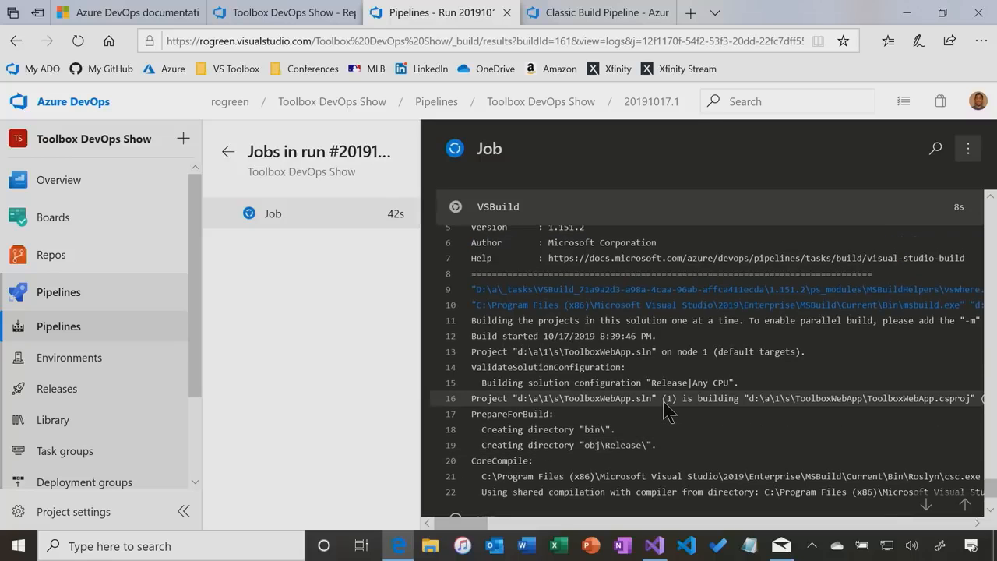
scroll(569, 402, down, 2)
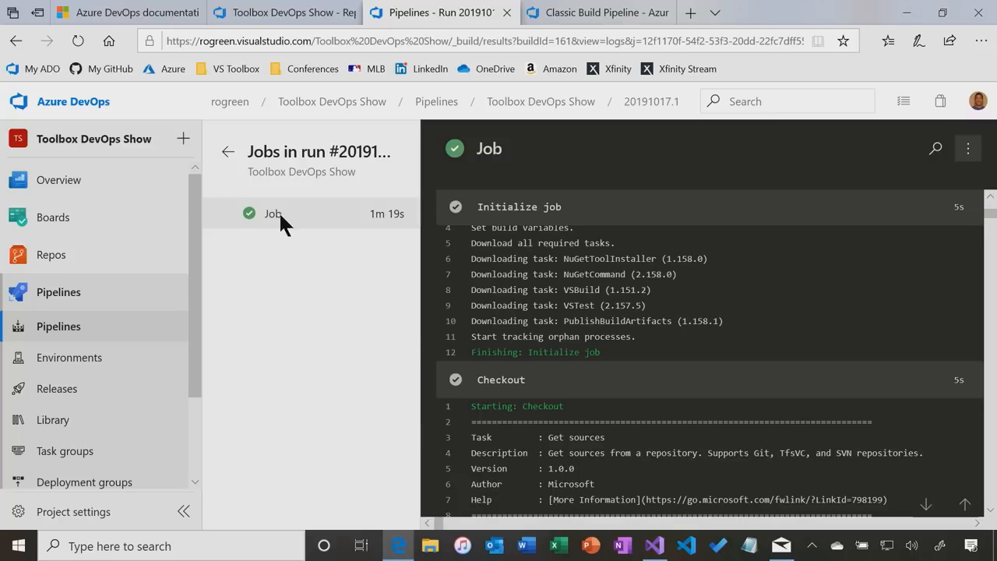
Review the completed run's summary and its test results
click(668, 102)
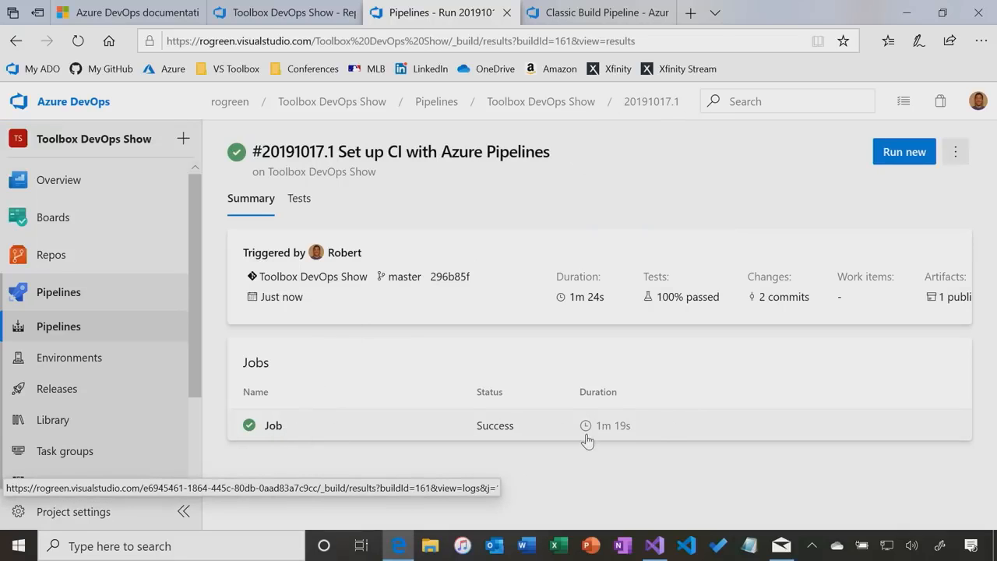
click(306, 204)
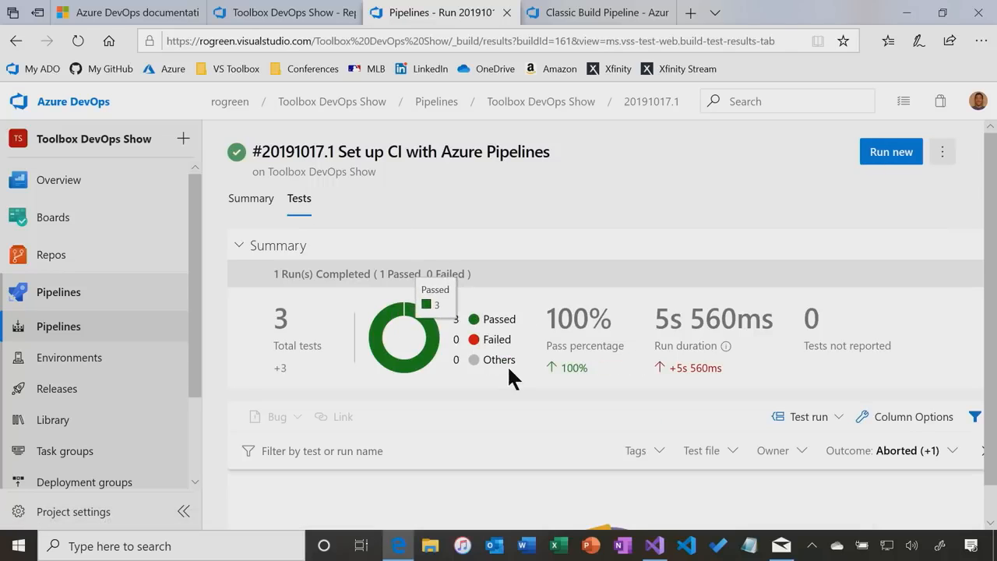
scroll(528, 416, down, 1)
scroll(529, 420, up, 1)
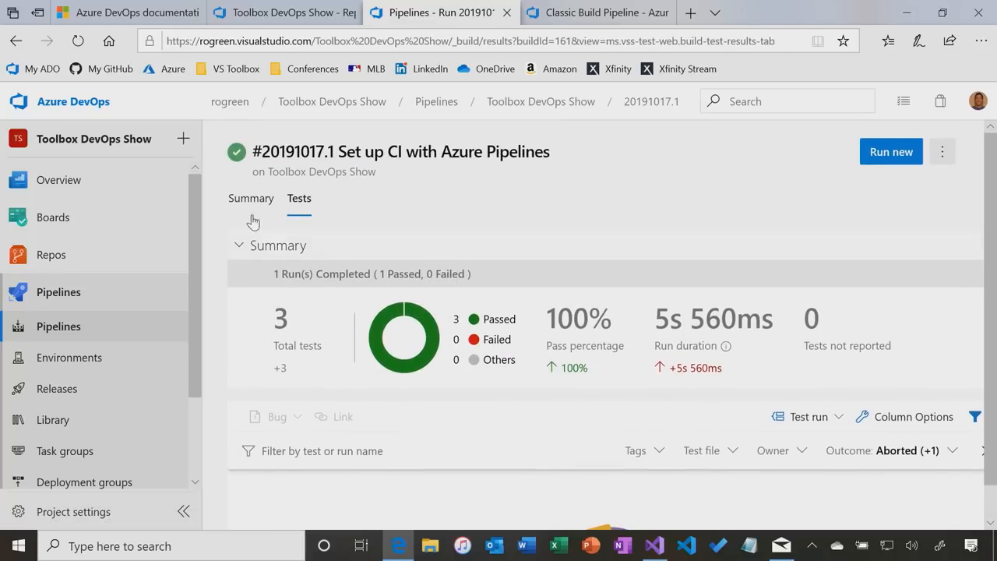
click(248, 206)
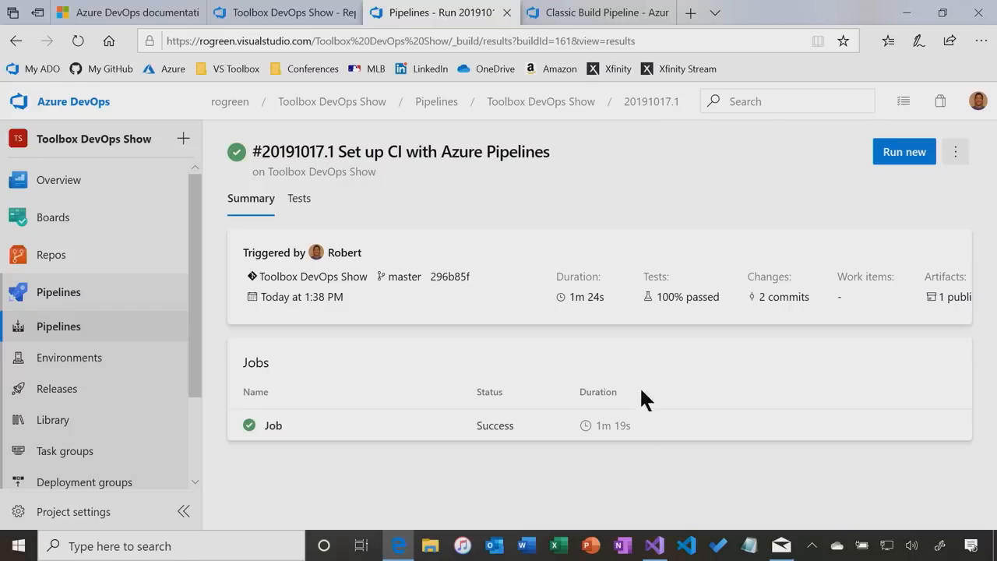
Switch to Visual Studio and open HomeController.cs from the ToolboxWebApp project's Controllers folder
mouse_move(659, 551)
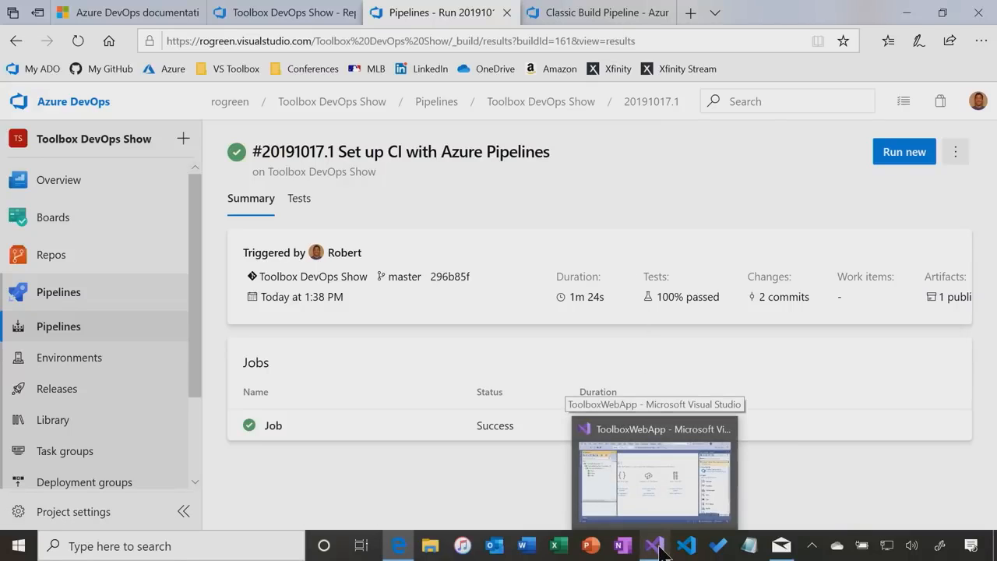
click(660, 552)
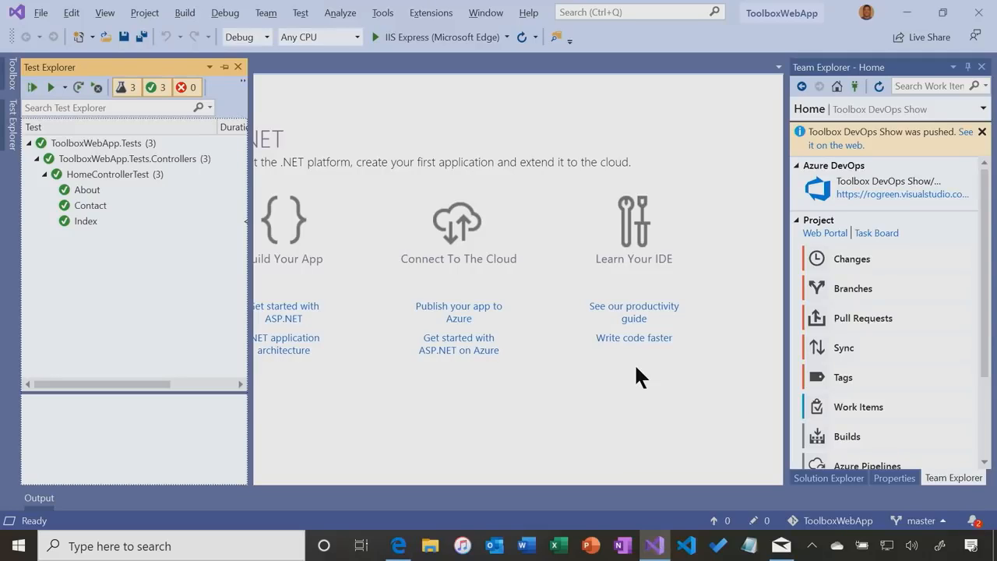
click(850, 478)
click(814, 238)
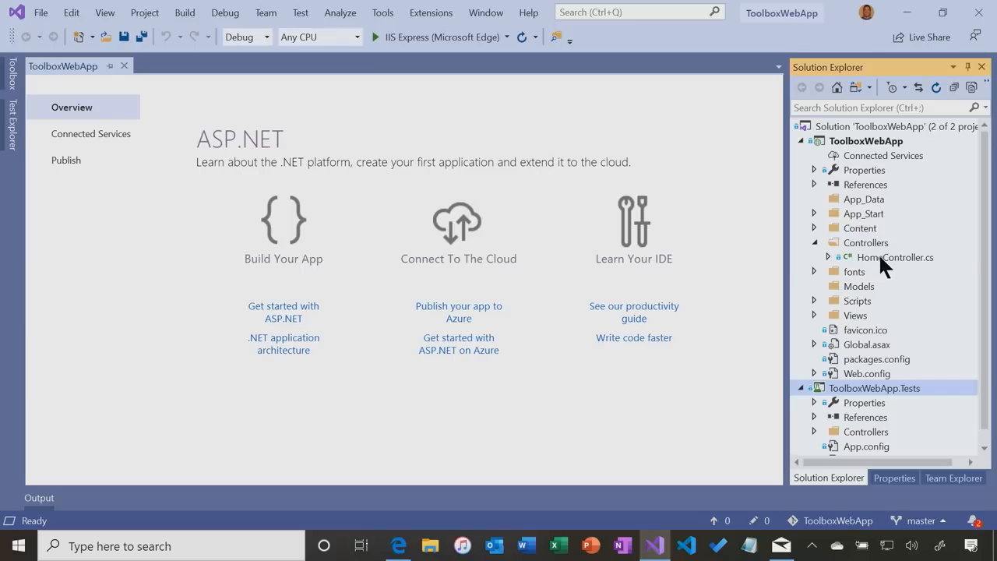
click(883, 255)
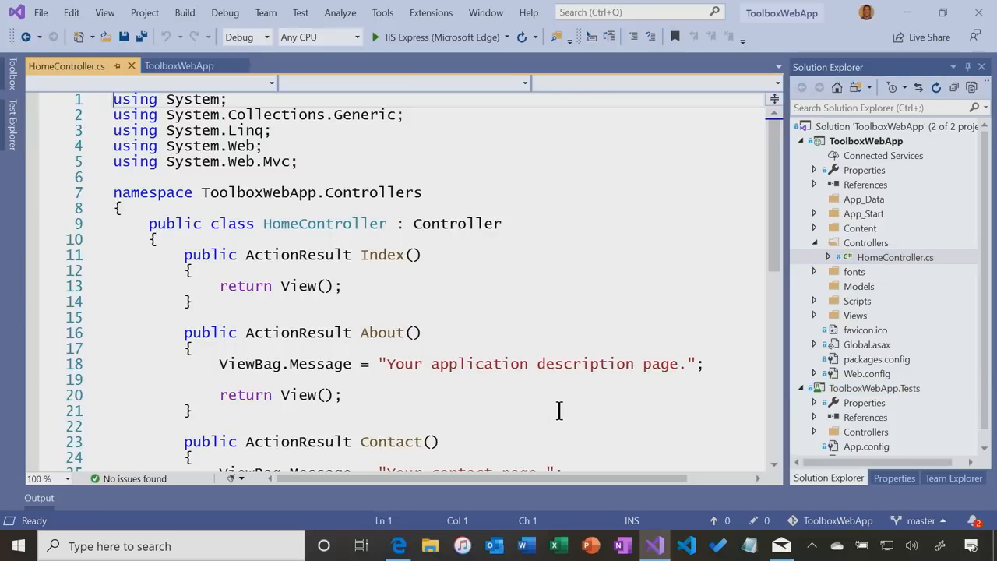
Insert "very cool" before "application" in the About action's ViewBag.Message string and save HomeController.cs
scroll(418, 308, down, 3)
double_click(427, 255)
text(very cool)
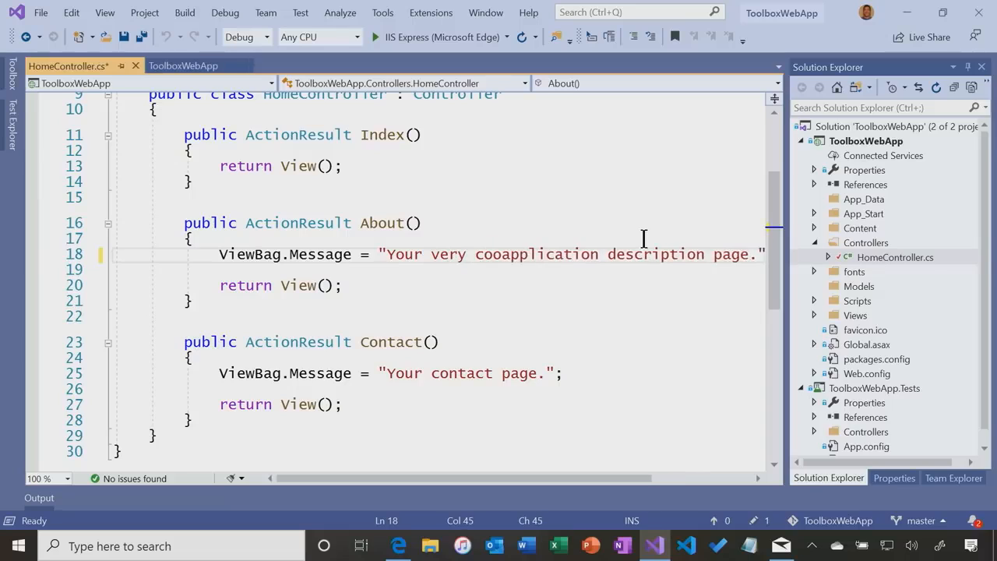
click(124, 37)
Commit and try to push all changes with the message "Updated About viewbag message", and pull the remote commits into master
click(735, 521)
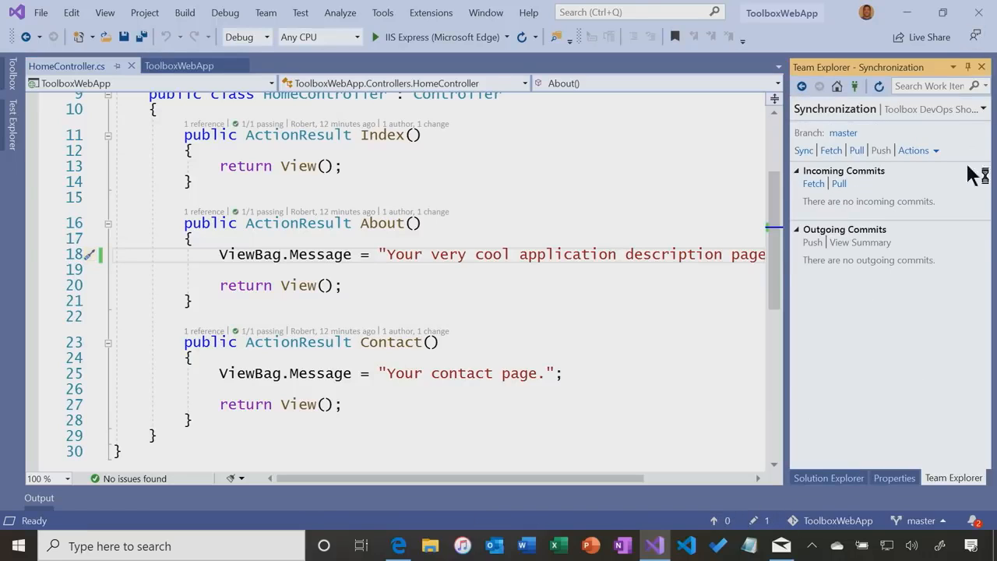
click(754, 522)
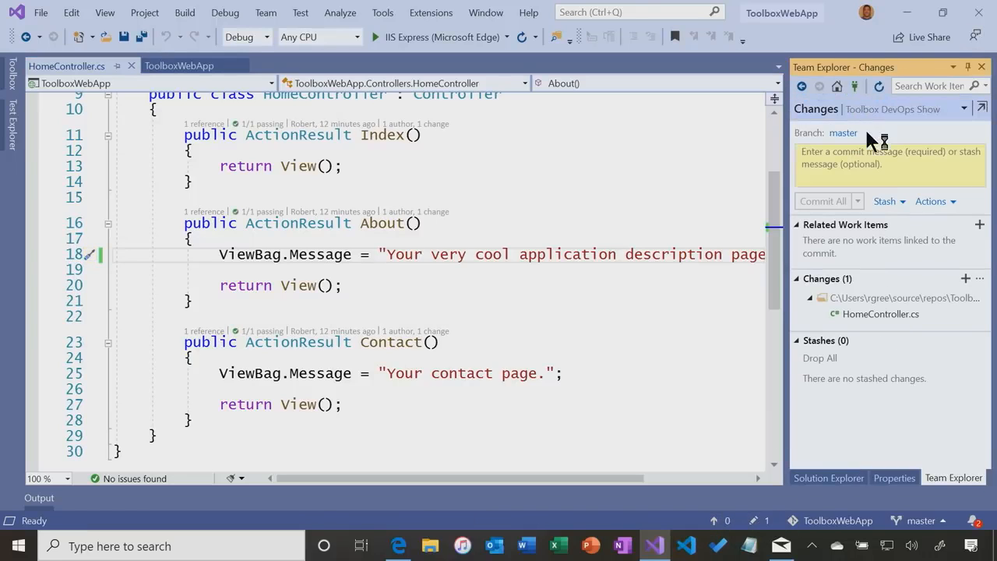
click(871, 149)
text(Updated About viewbag message)
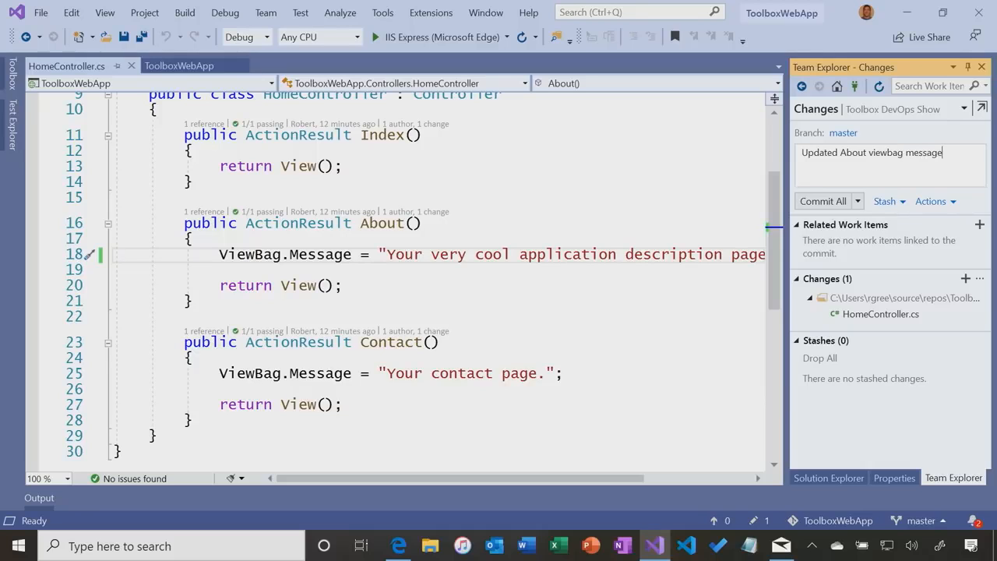
click(856, 200)
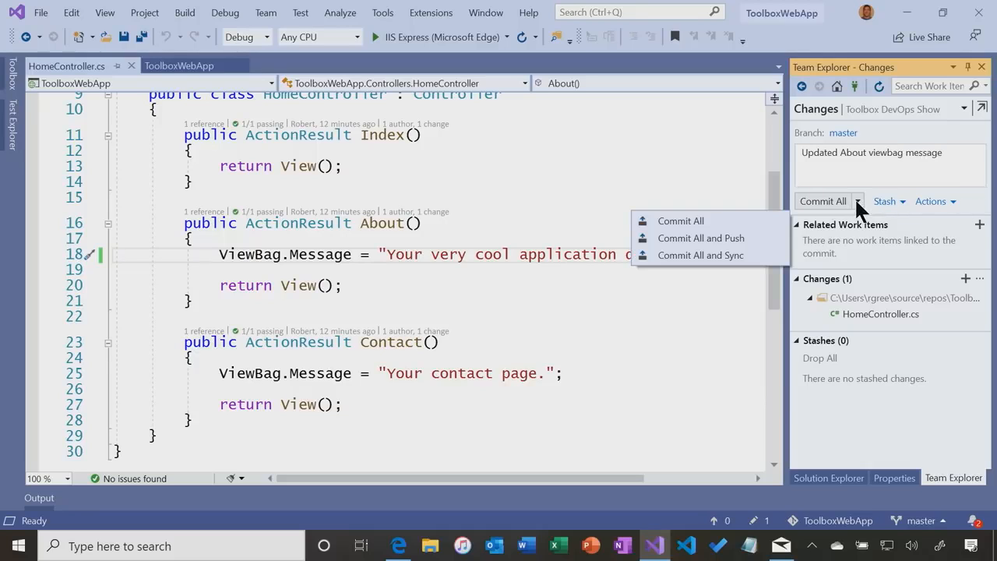
click(768, 238)
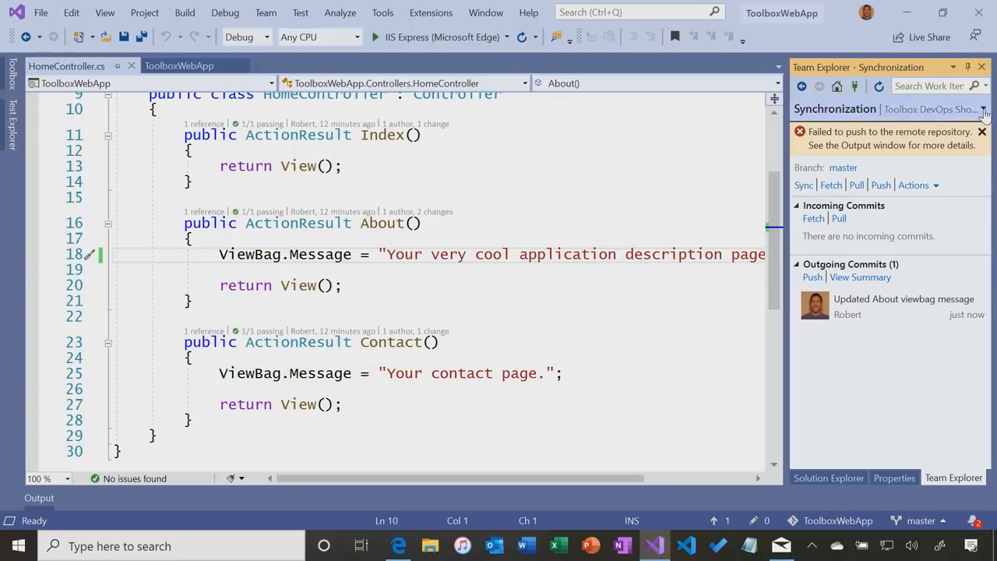
click(858, 185)
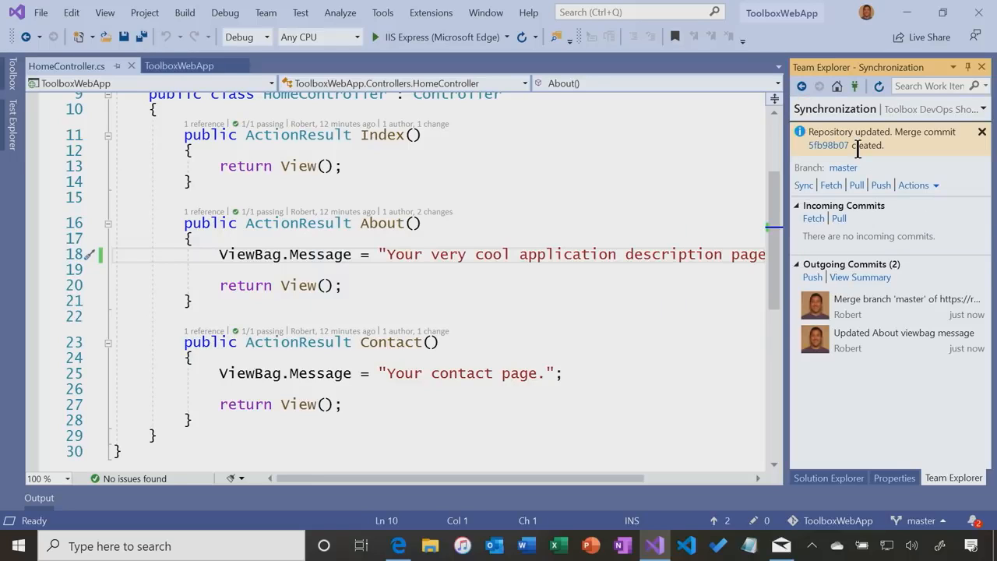
Remove "very" from the About action's message, and commit and push all changes with the message "Updated About viewbag message"
double_click(453, 256)
key(Delete)
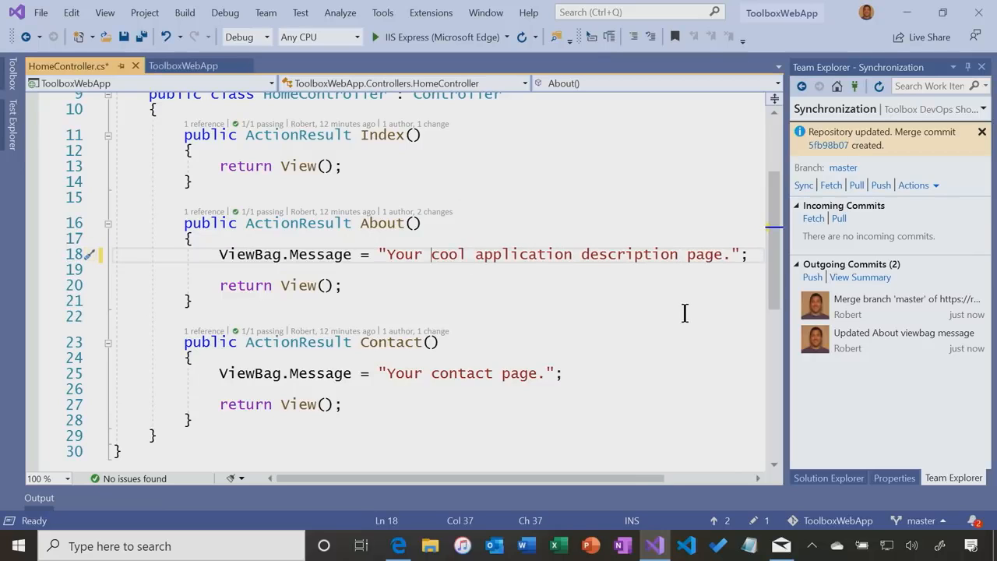
click(758, 521)
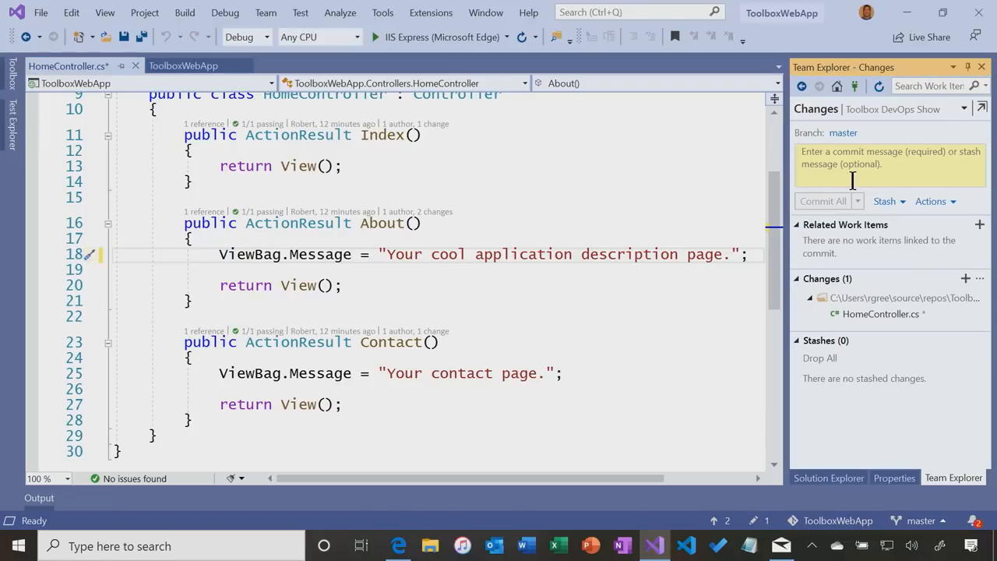
text(U)
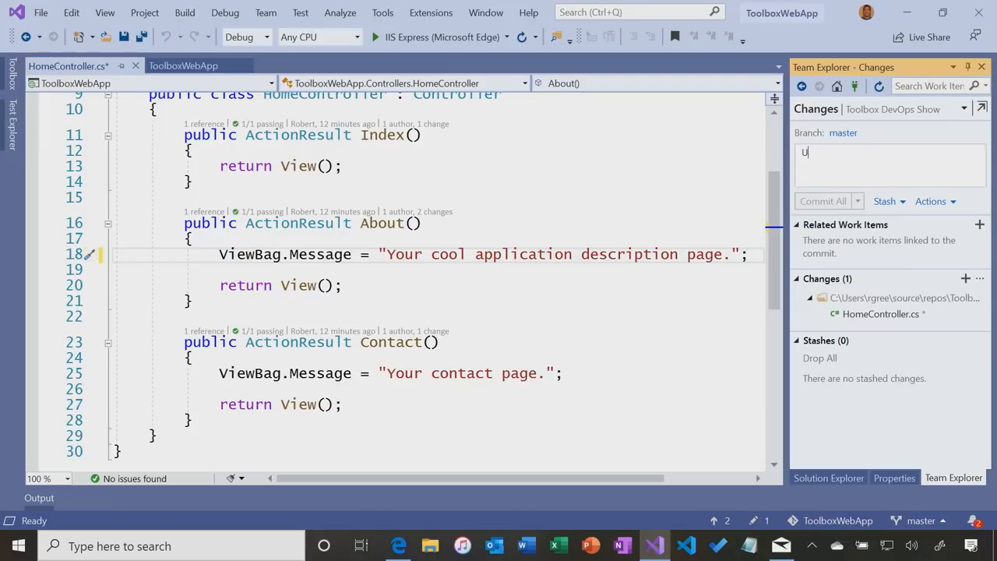
text(pdated About viewbag message)
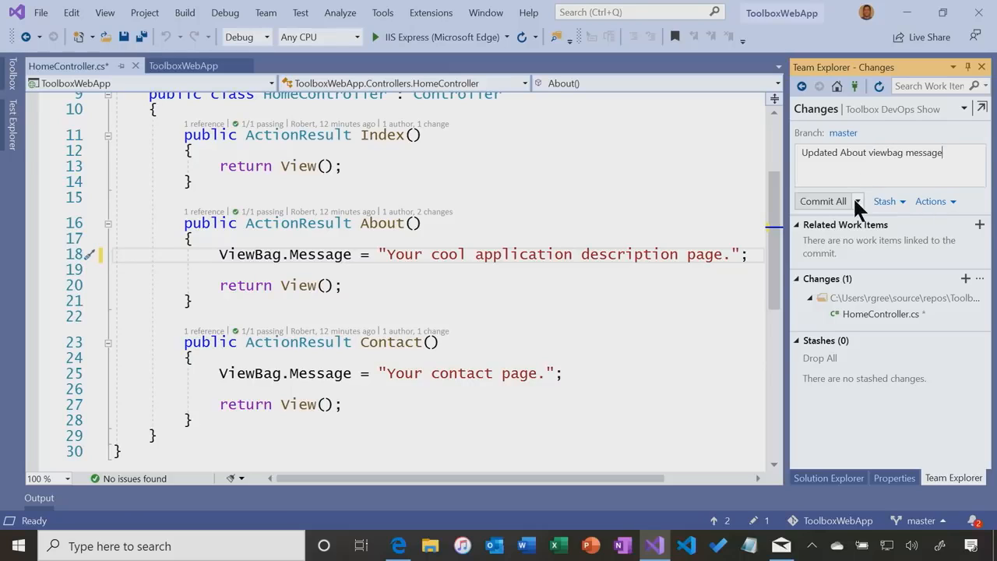
click(857, 201)
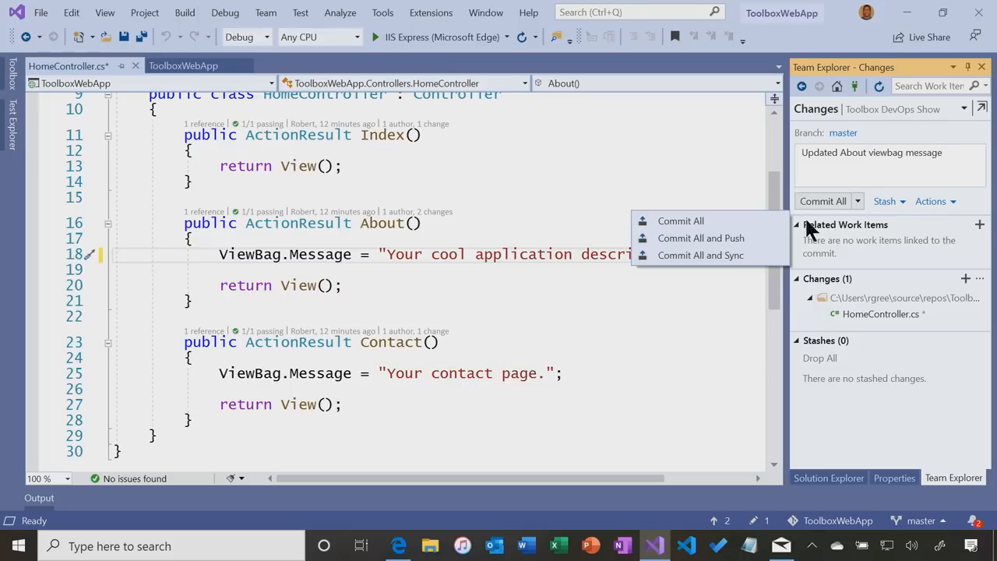
click(752, 238)
click(528, 377)
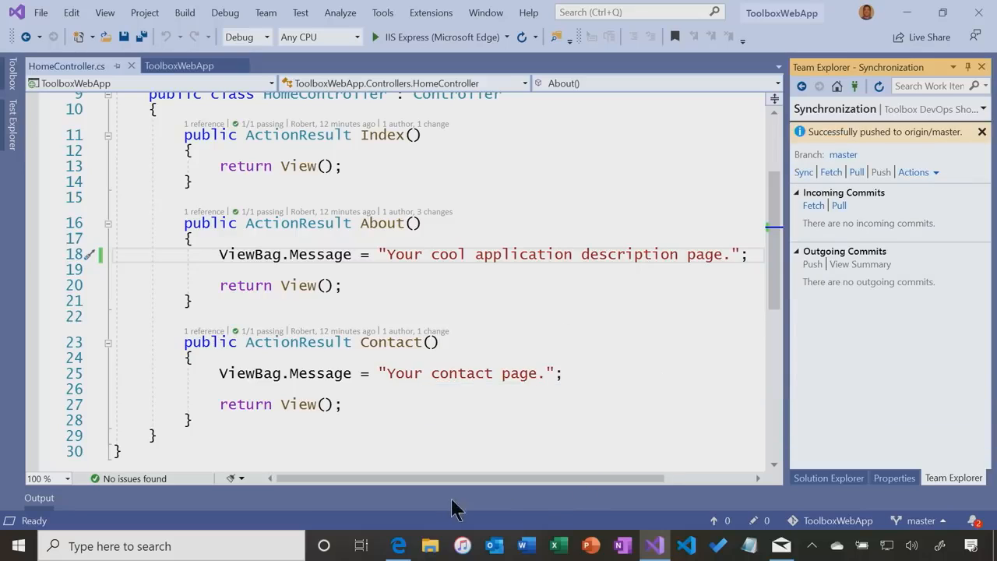
Switch to the browser to view the Toolbox DevOps Show pipeline's runs, and open the build-succeeded notification in Mail
click(398, 546)
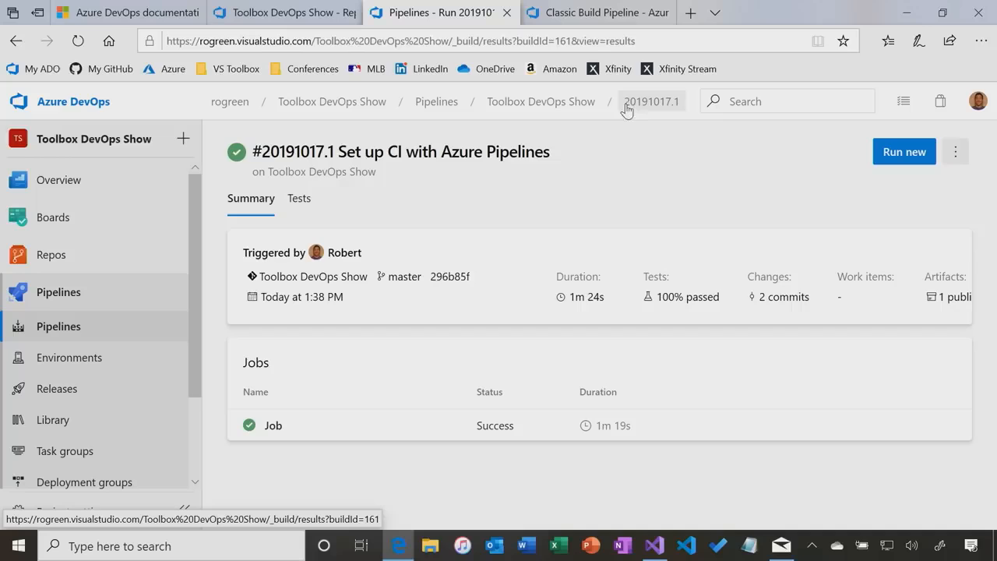
click(565, 108)
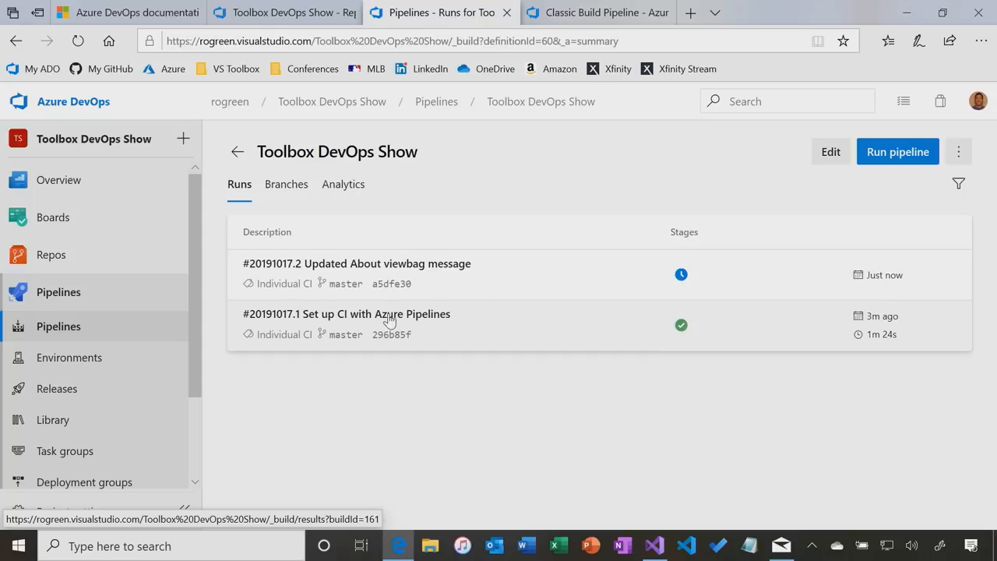
click(781, 546)
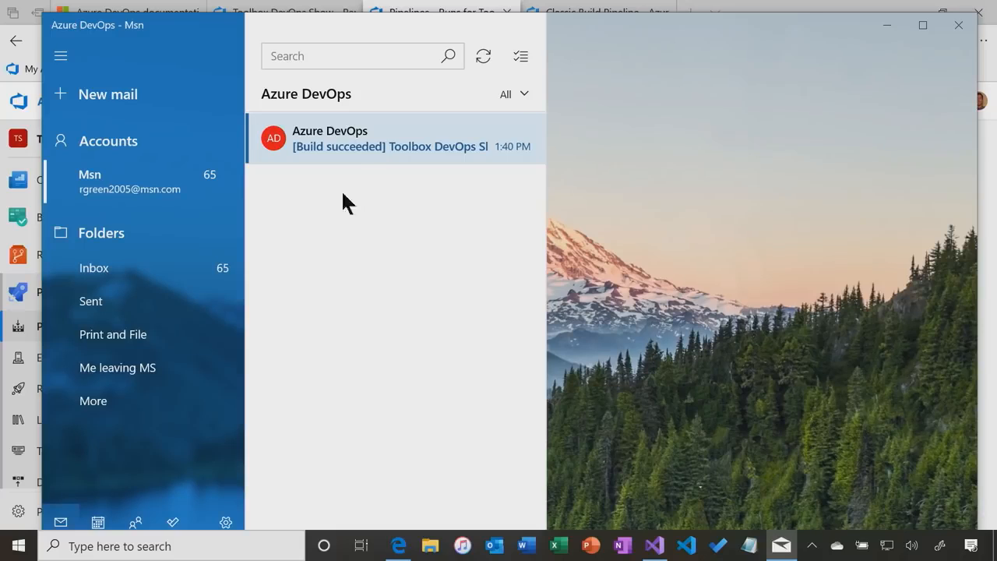
click(353, 148)
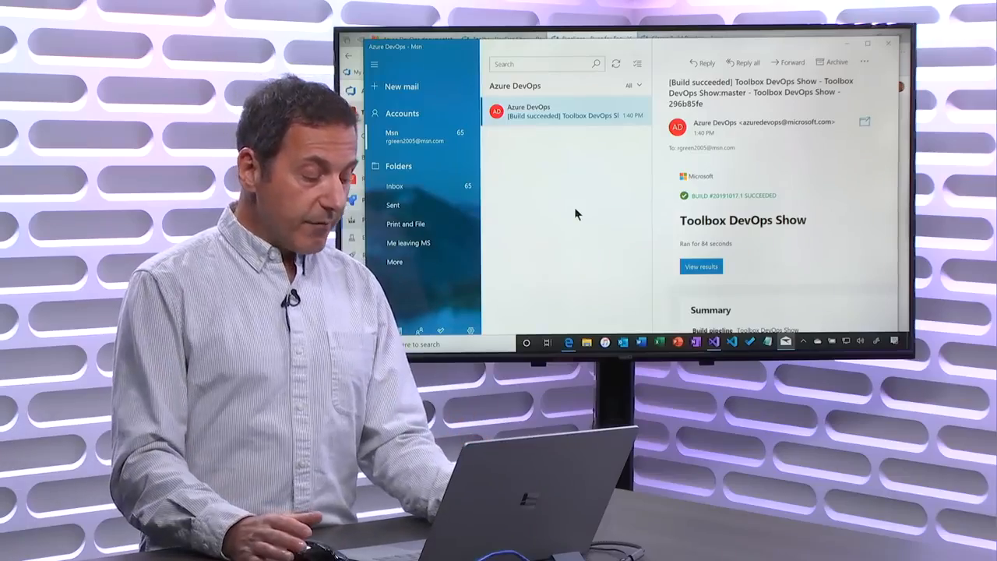
Return to the browser, open the job of run #20191017.2 and examine its log through the VSTest step
key(alt+Tab)
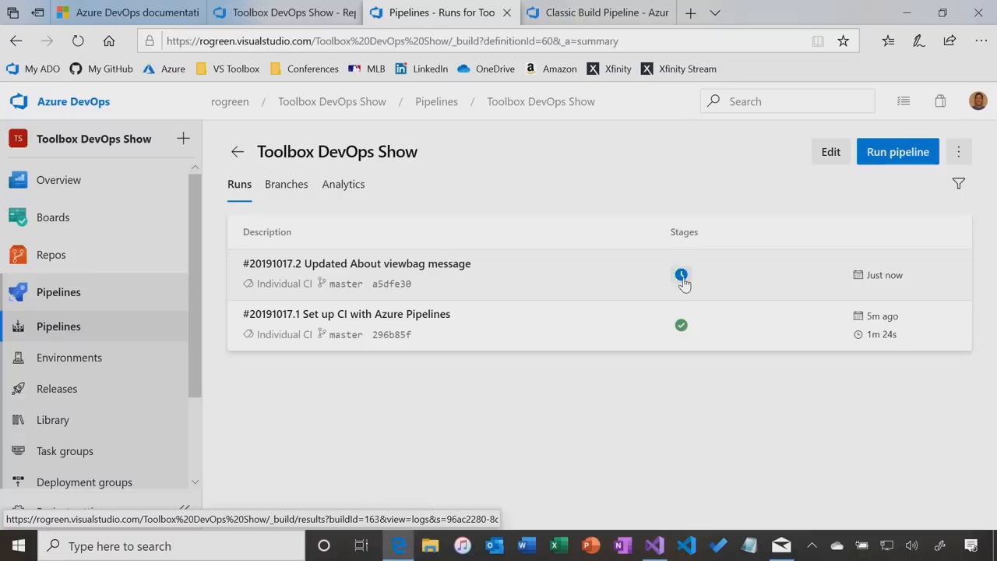
click(398, 270)
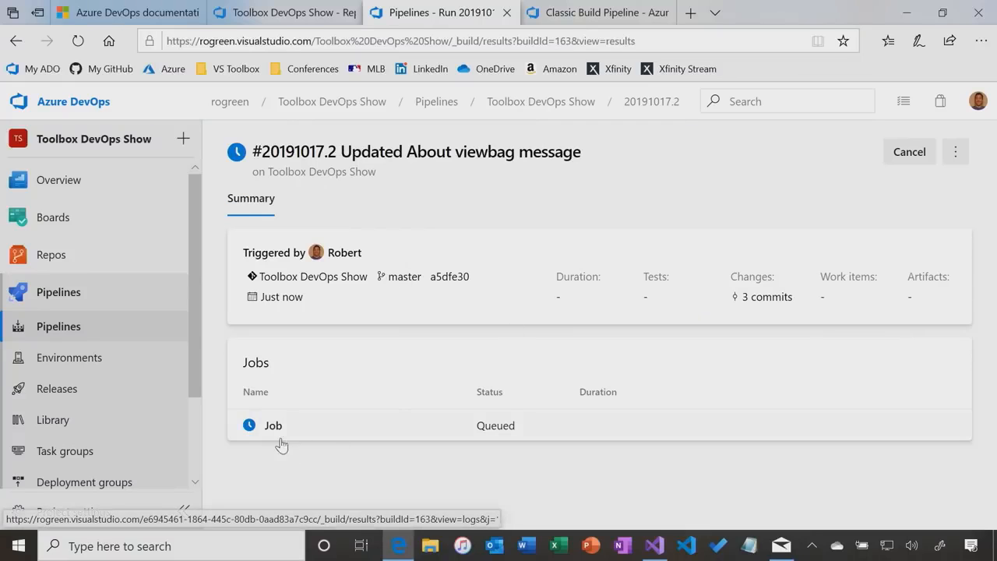
click(271, 427)
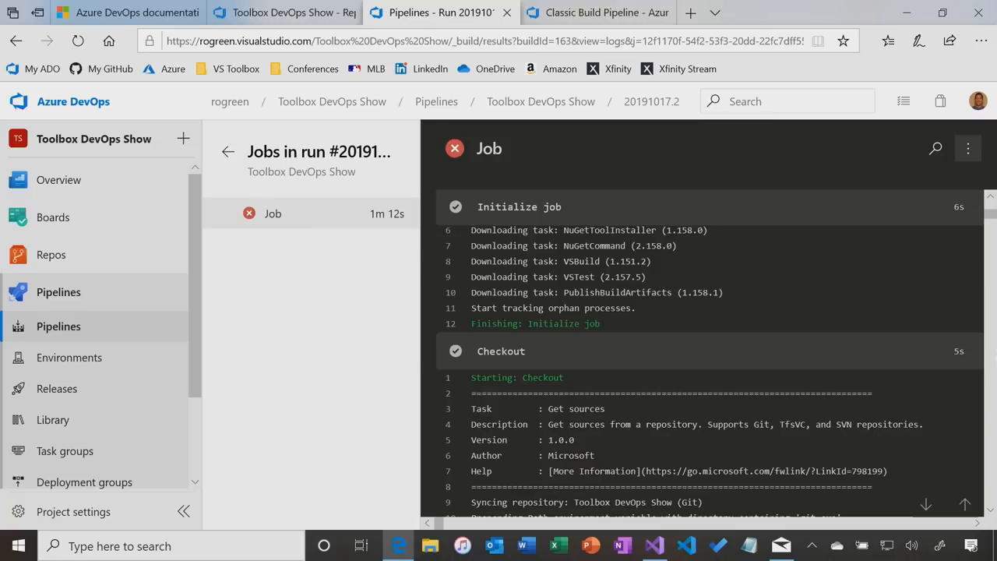
scroll(989, 218, down, 4)
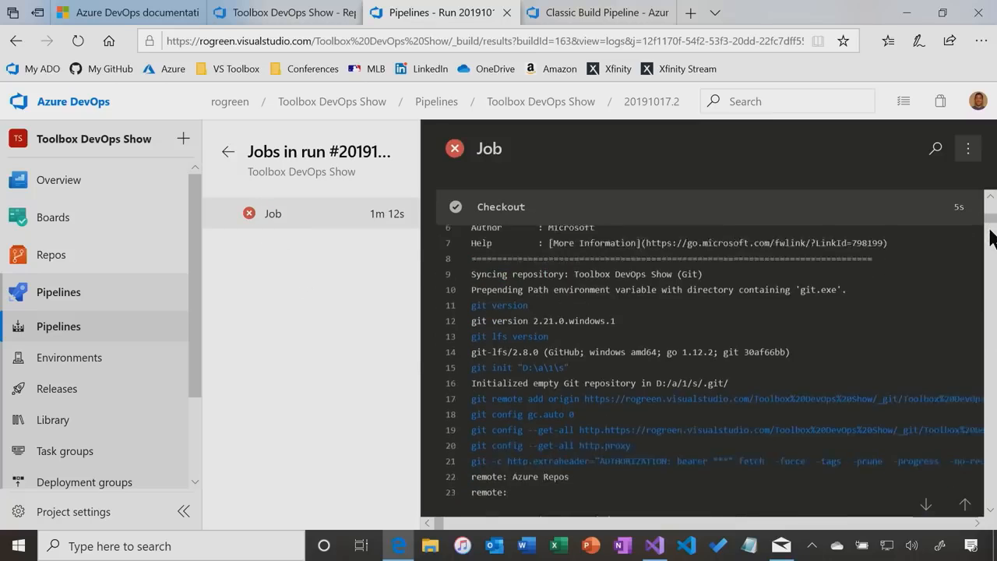
drag(990, 222, 995, 494)
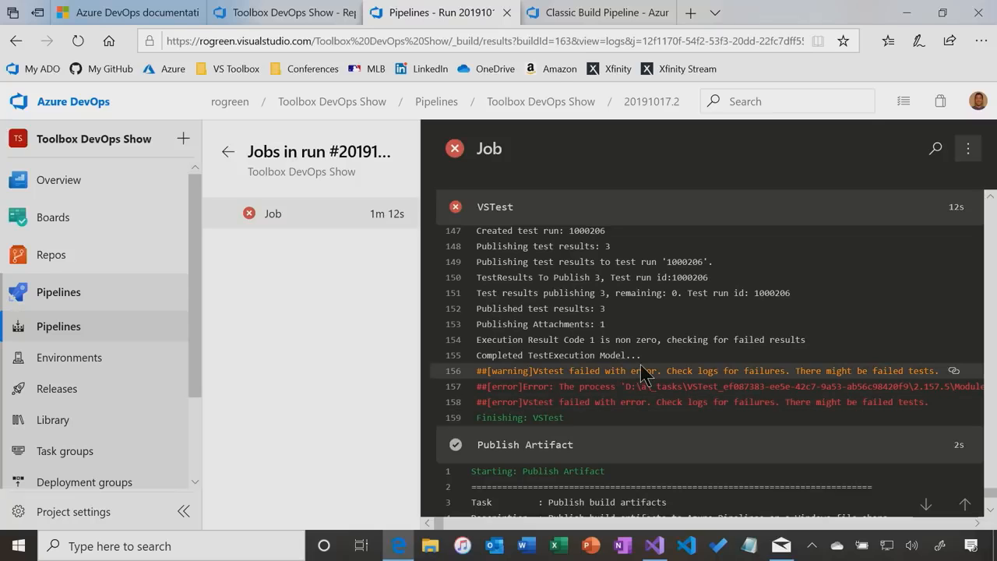
Review the summary and test results of run #20191017.2
click(639, 105)
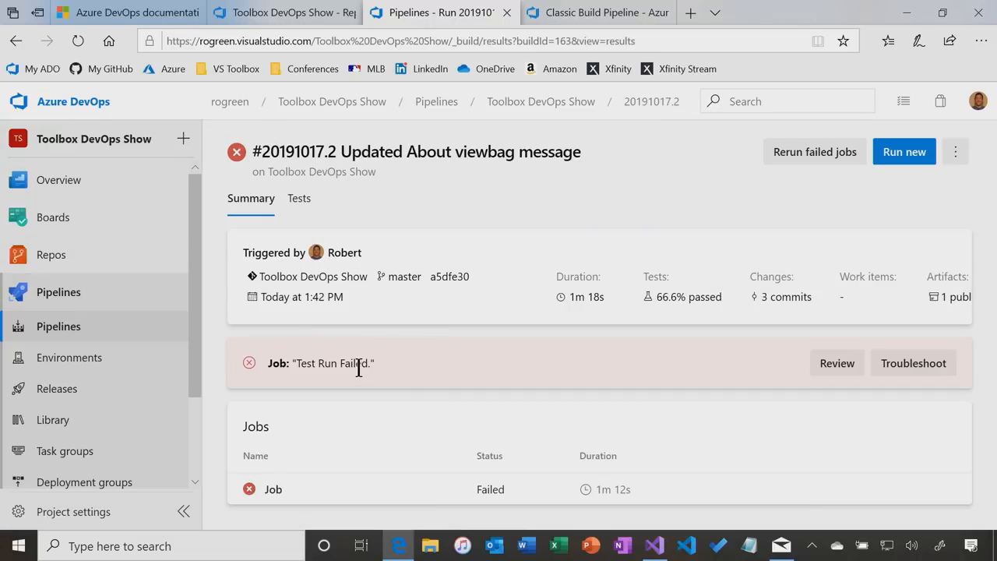
click(300, 201)
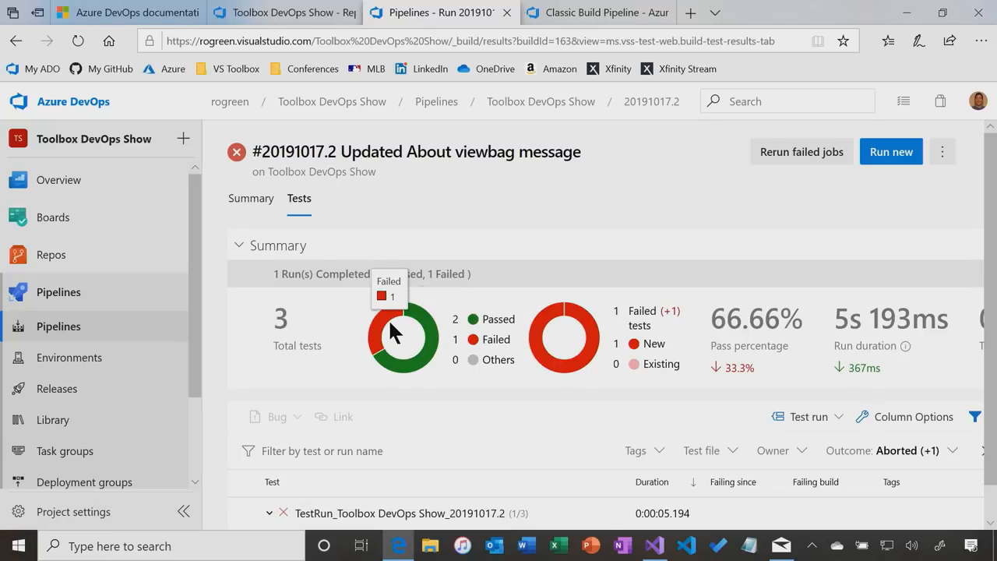
Switch to Mail, read the build-failed notification for Toolbox DevOps Show, and follow its link to the run results
click(781, 545)
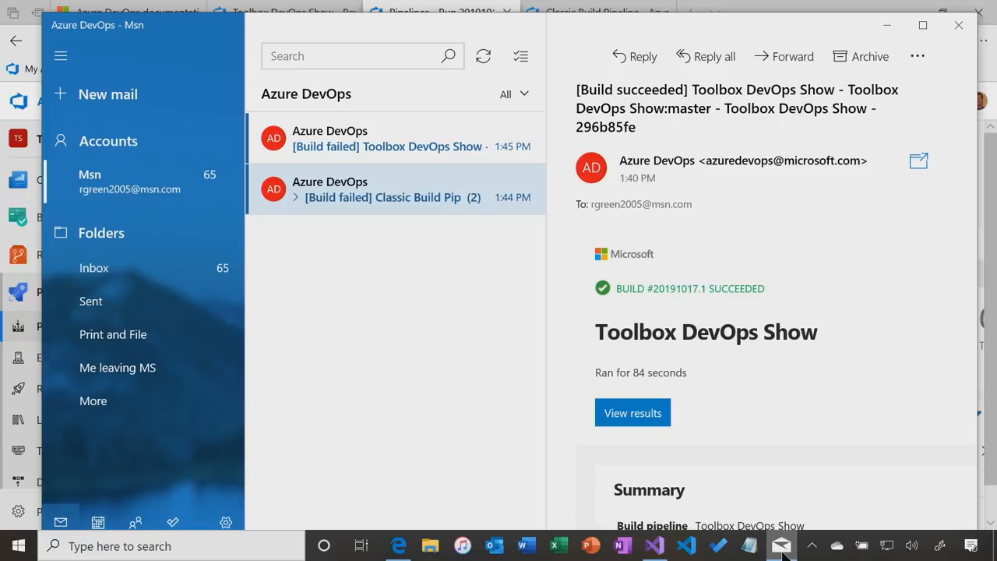
click(378, 142)
scroll(773, 390, down, 2)
scroll(773, 390, down, 5)
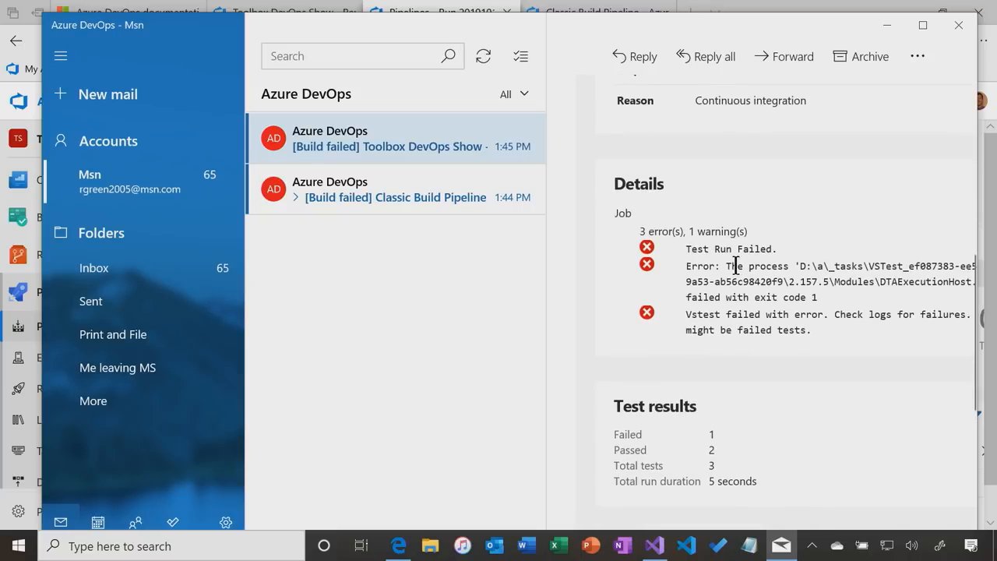
scroll(736, 266, up, 3)
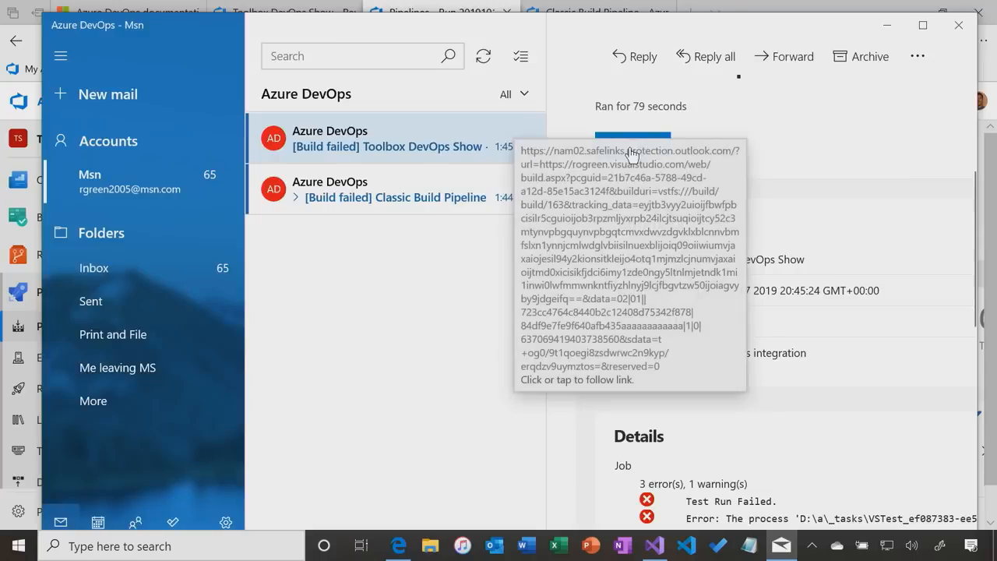
click(627, 149)
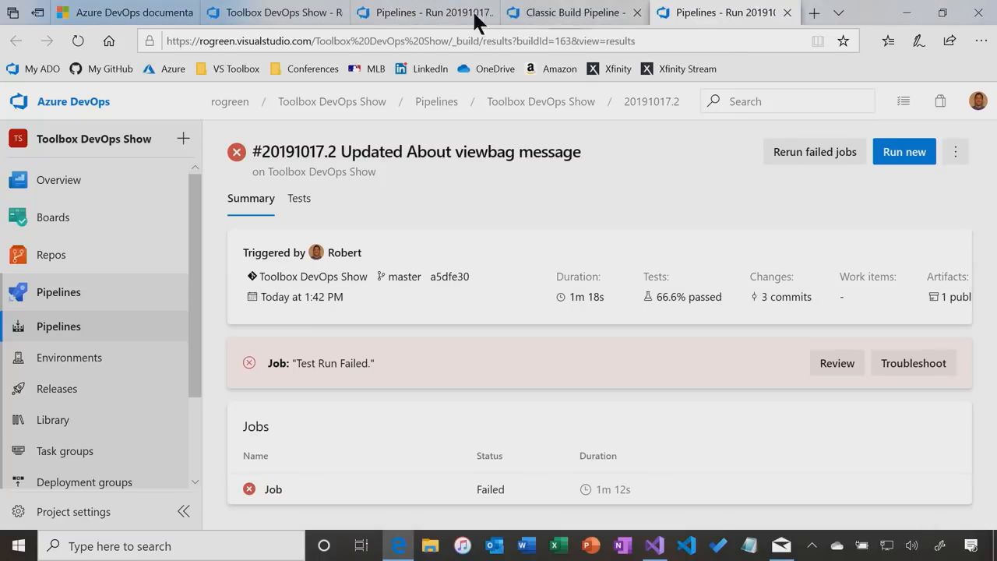
Return to the original tab with the test results of run #20191017.2 and open the About test's debug details
click(376, 10)
scroll(491, 364, down, 1)
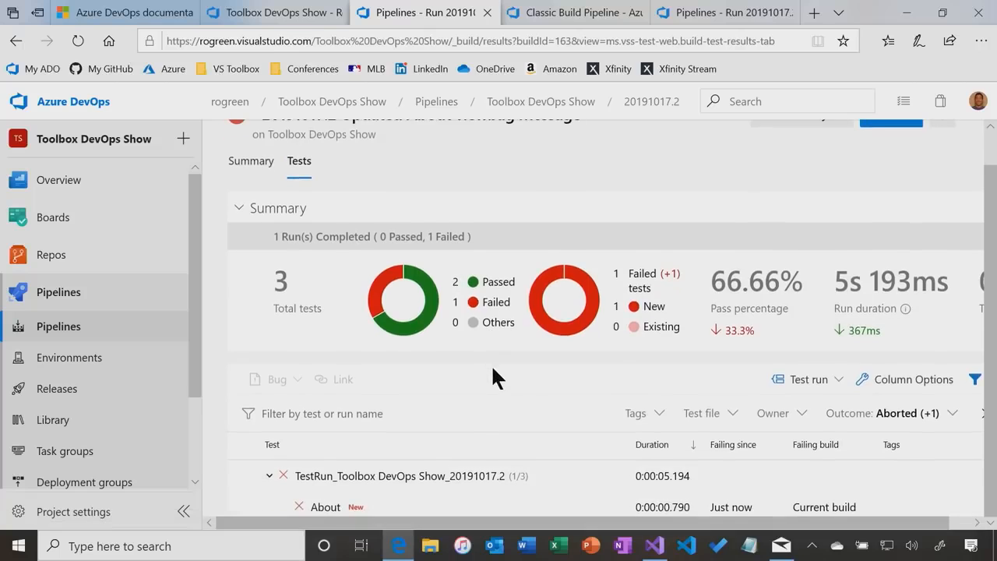
click(328, 507)
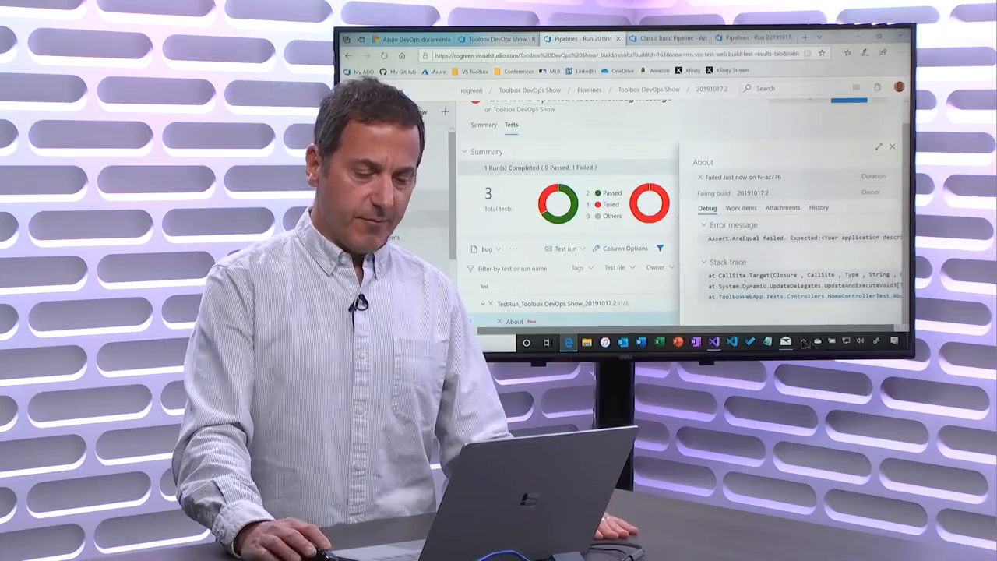
Switch to Visual Studio, run all tests in Test Explorer, and return to the About test's details in the browser
click(713, 343)
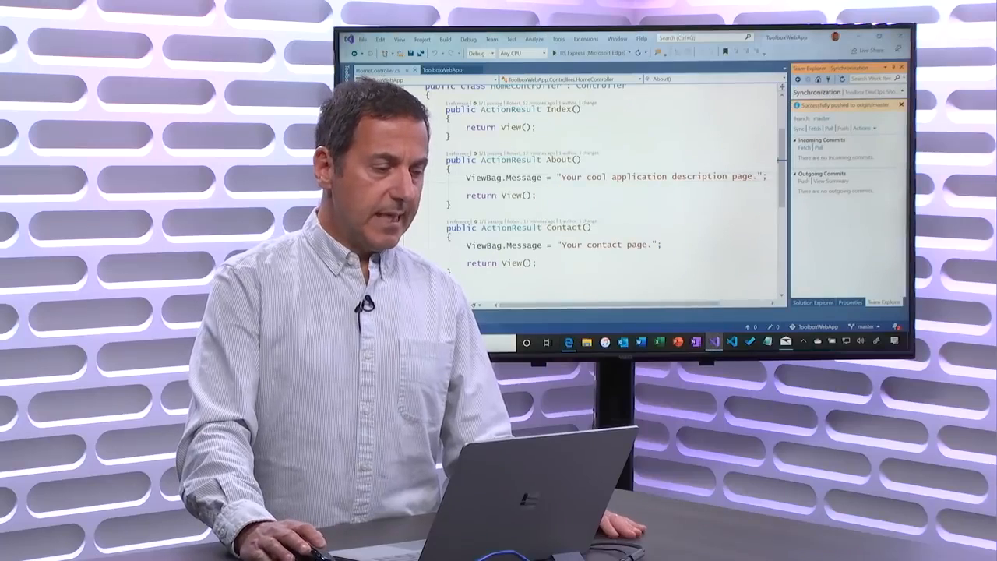
click(347, 106)
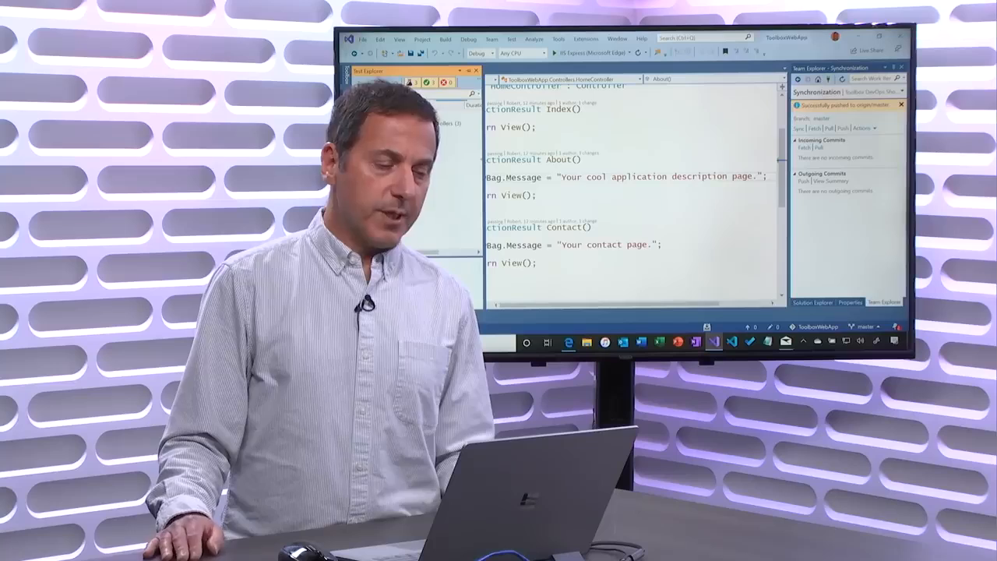
click(360, 84)
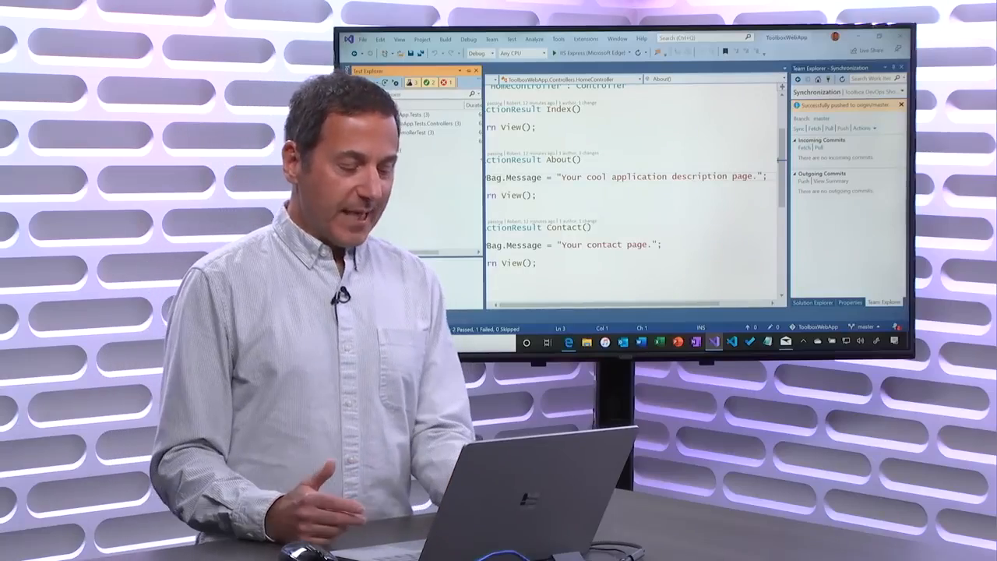
key(alt+Tab)
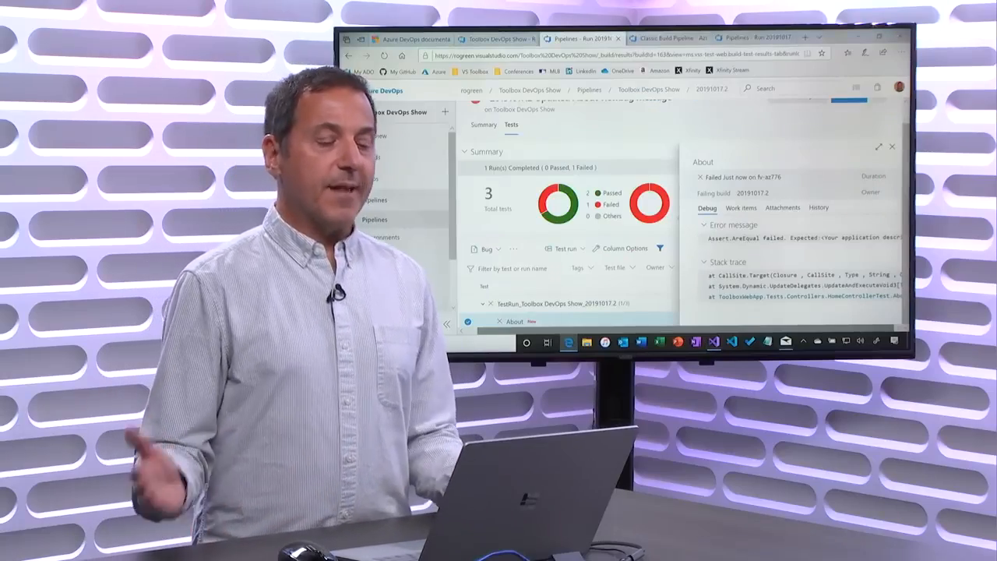